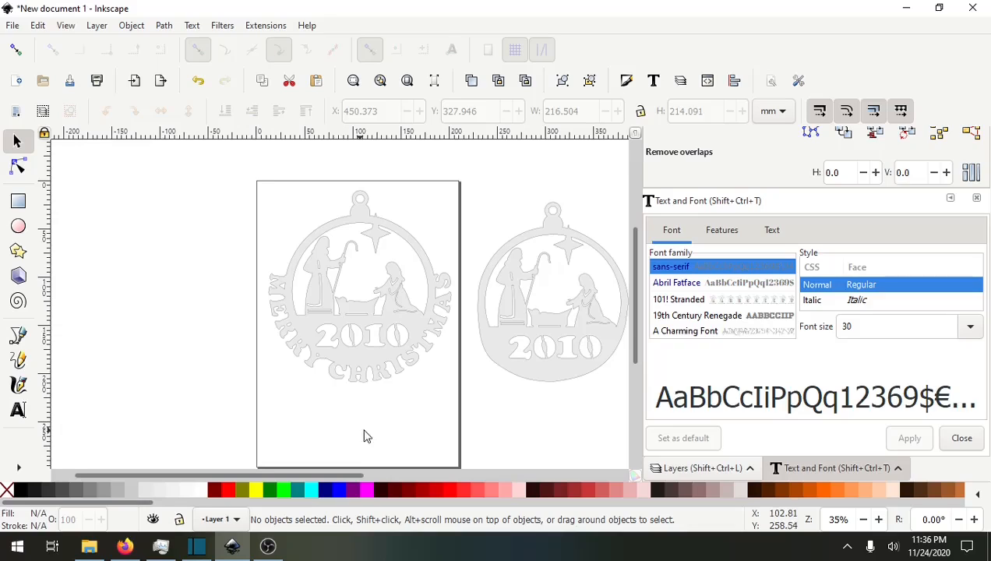
# Pan across the canvas and select each ornament design to examine them.
pyautogui.moveTo(405, 431); pyautogui.dragTo(317, 413)
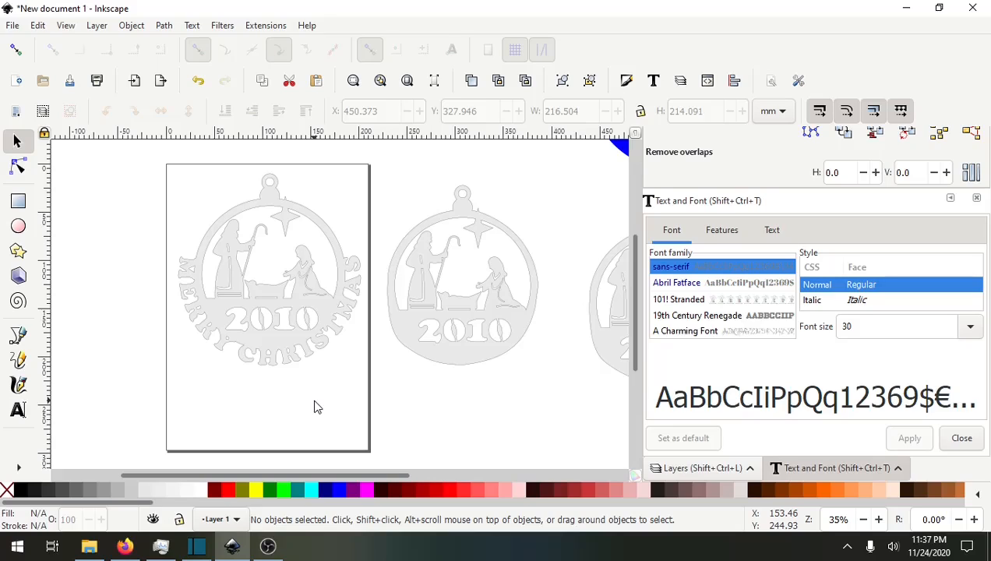
pyautogui.moveTo(358, 392); pyautogui.dragTo(209, 392)
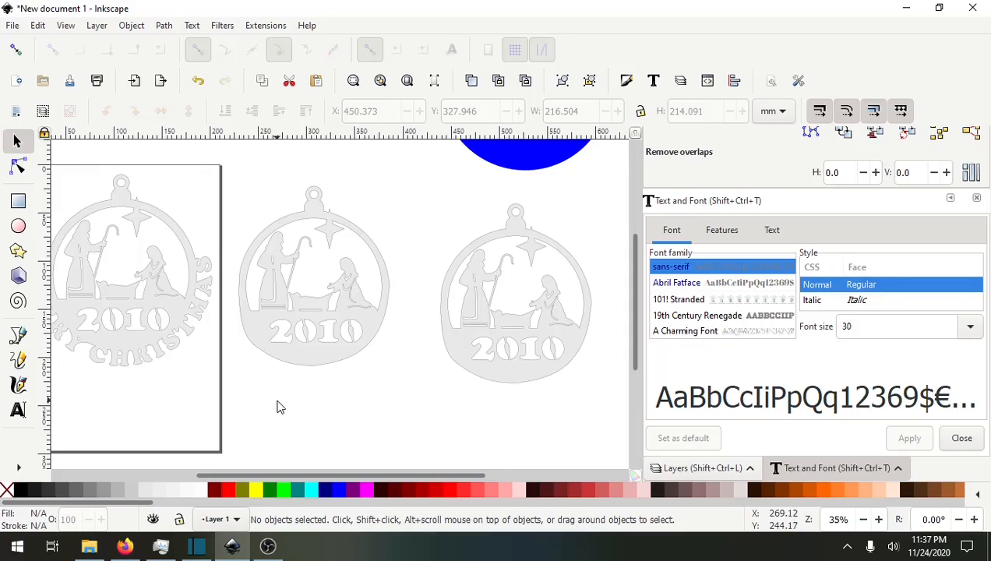
pyautogui.moveTo(254, 396); pyautogui.dragTo(332, 373)
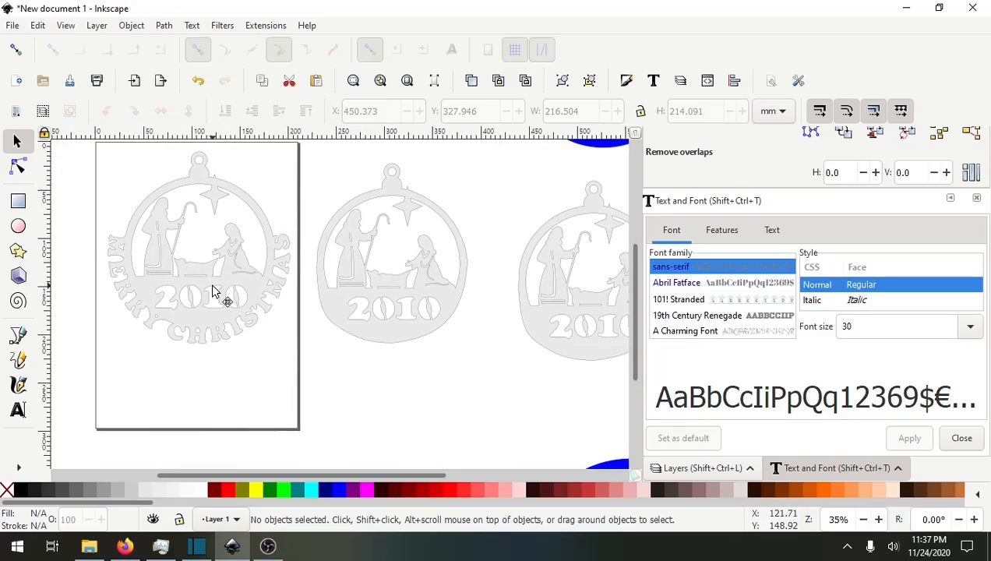
pyautogui.click(187, 300)
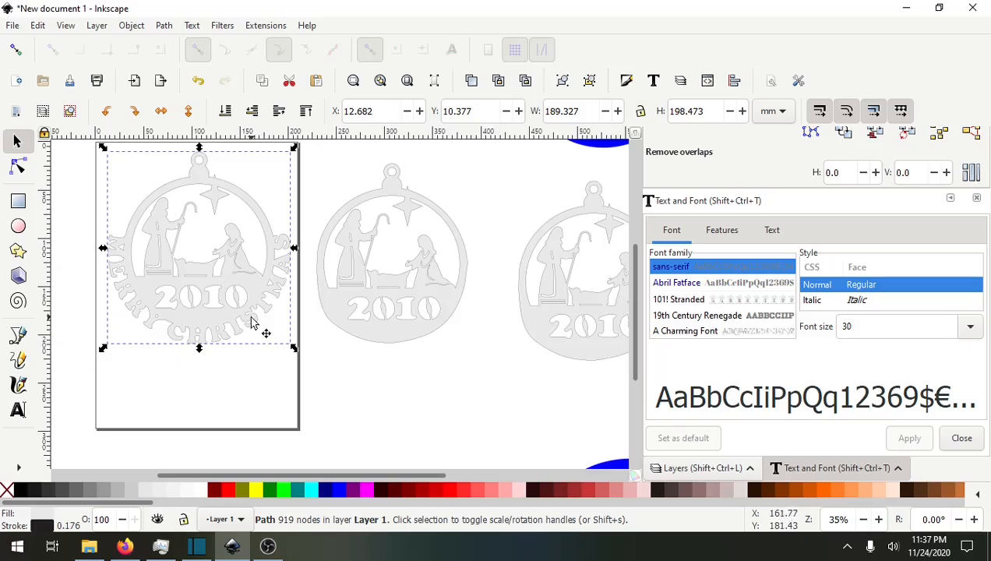
pyautogui.moveTo(502, 420); pyautogui.dragTo(294, 397)
pyautogui.moveTo(144, 348); pyautogui.dragTo(261, 387)
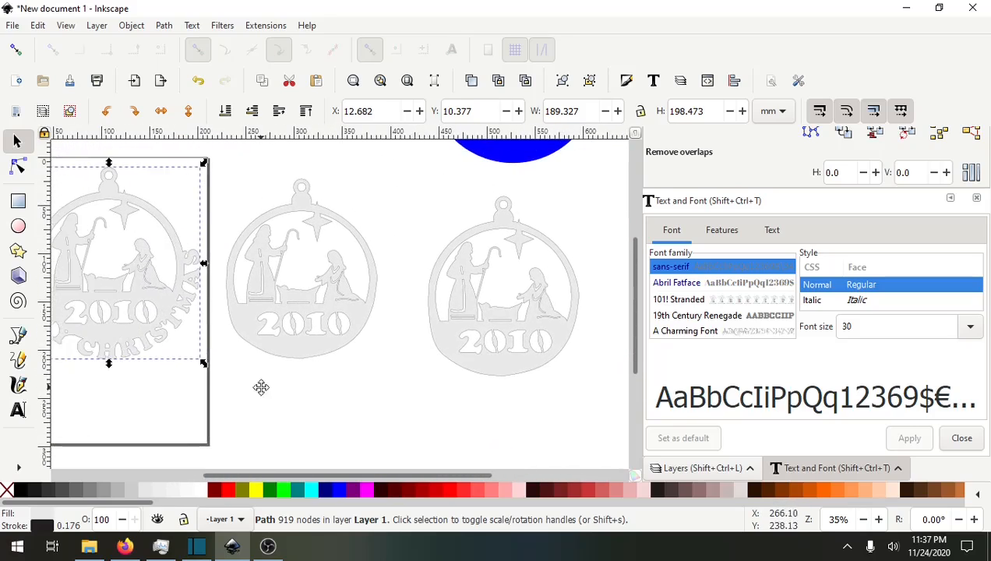
pyautogui.click(291, 348)
pyautogui.moveTo(379, 402); pyautogui.dragTo(318, 372)
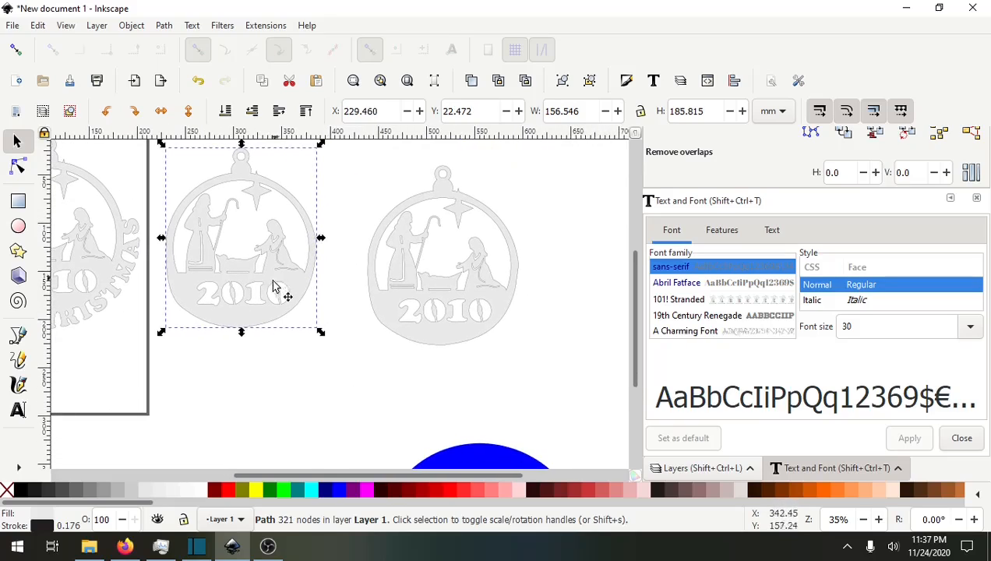
pyautogui.moveTo(232, 390); pyautogui.dragTo(392, 364)
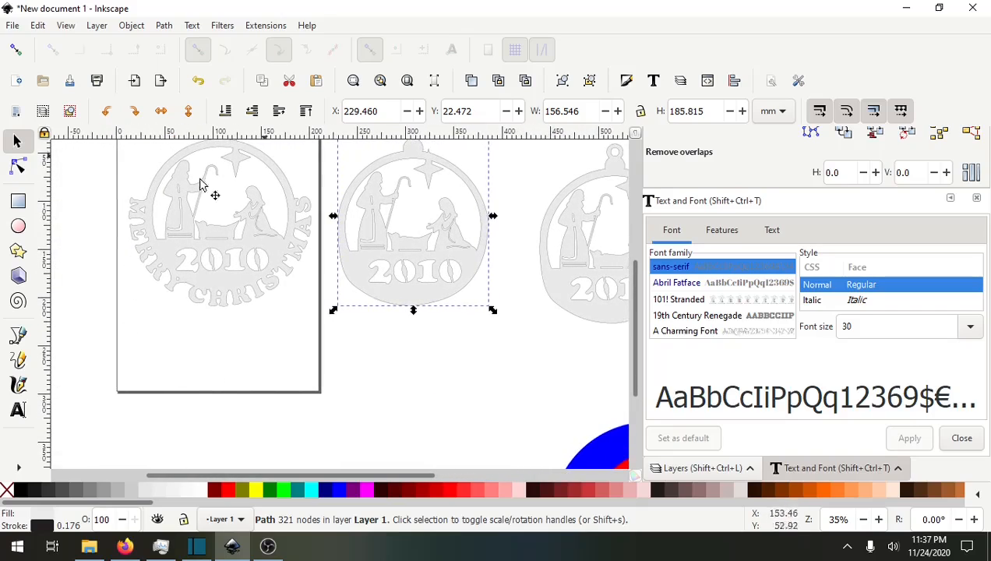
# Open the MERRY CHRISTMAS ornament's path with the node tool and zoom into its left-side lettering.
pyautogui.click(17, 167)
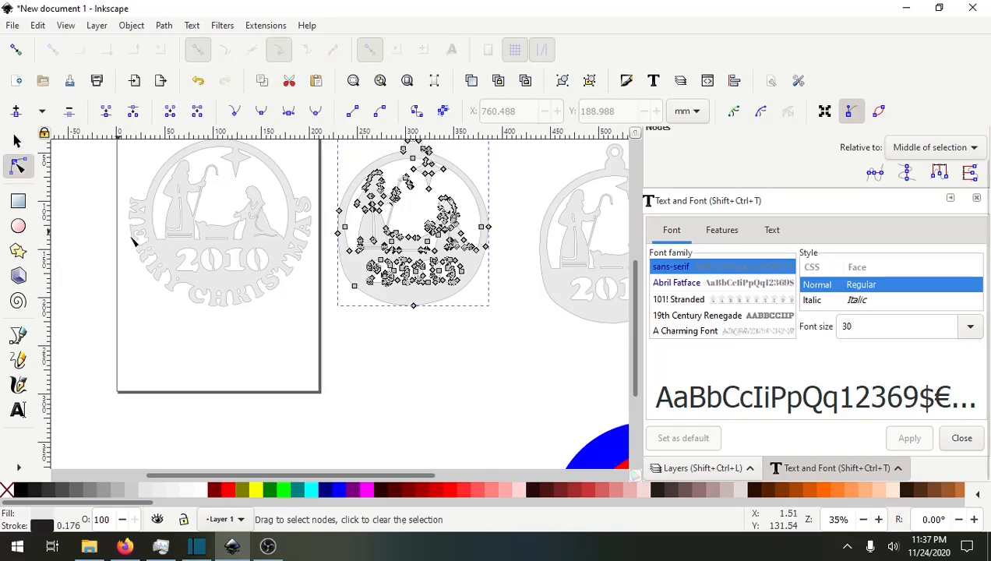
pyautogui.click(180, 289)
pyautogui.scroll(5, 88, 234)
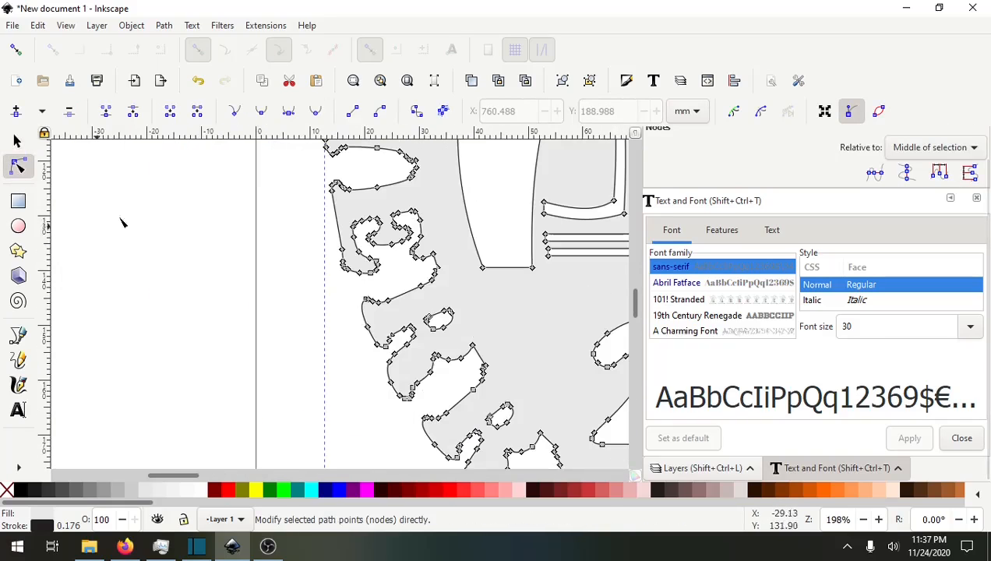
pyautogui.moveTo(255, 180); pyautogui.dragTo(144, 377)
pyautogui.moveTo(185, 185); pyautogui.dragTo(339, 372)
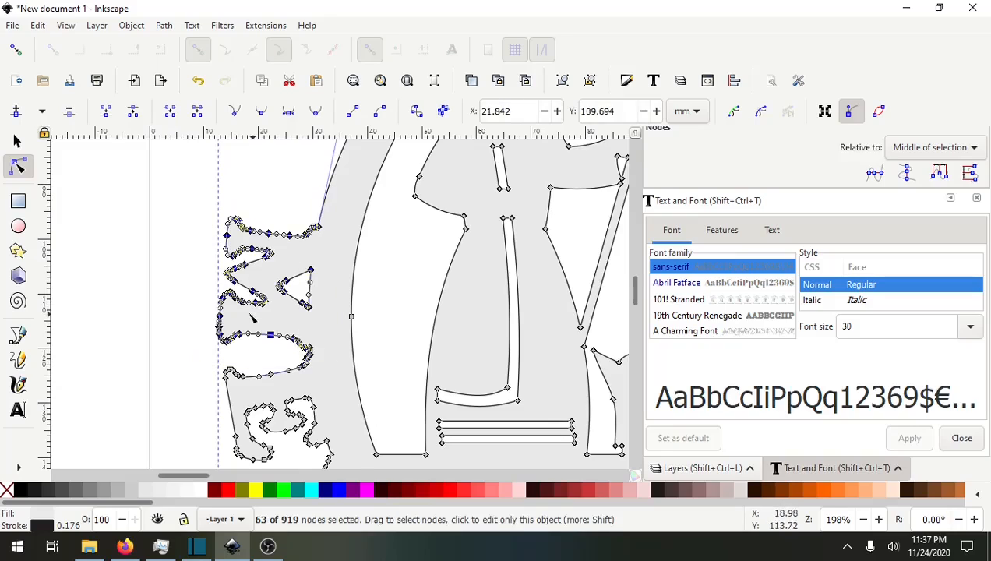
pyautogui.scroll(-1, 205, 305)
pyautogui.scroll(-3, 201, 303)
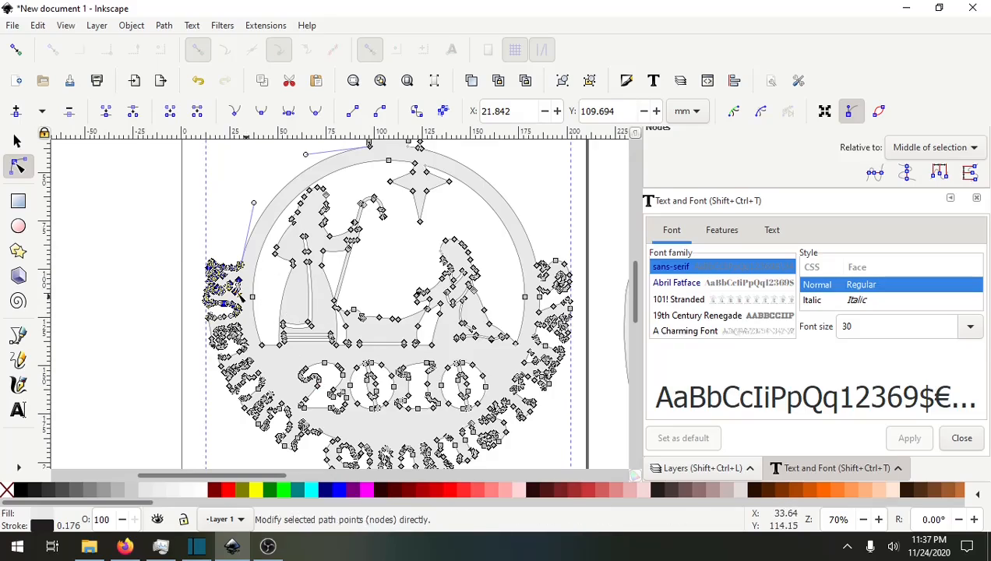
# Try deleting a box-selected block of left lettering nodes, then undo the deletion.
pyautogui.click(154, 301)
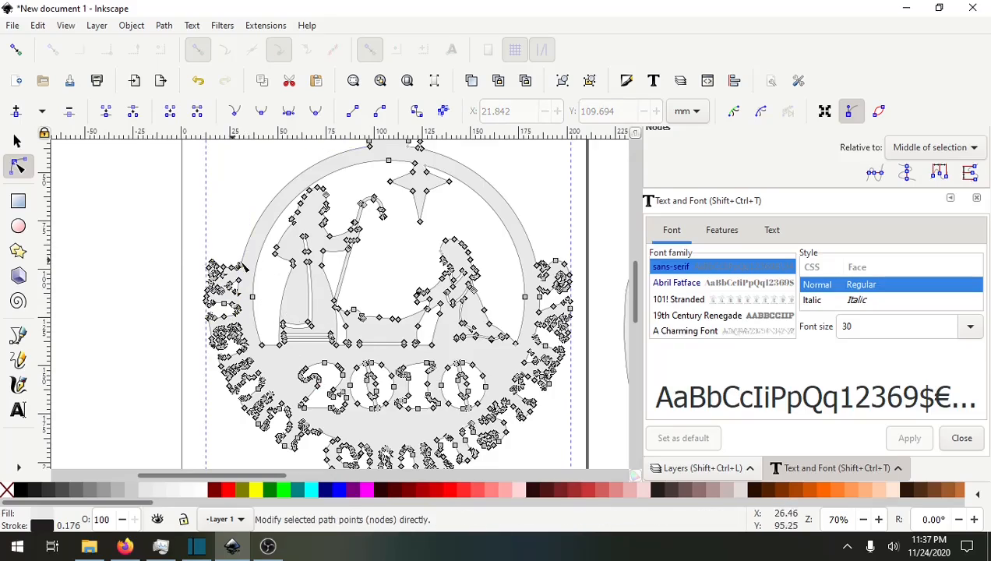
pyautogui.moveTo(187, 239); pyautogui.dragTo(250, 435)
pyautogui.press('Delete')
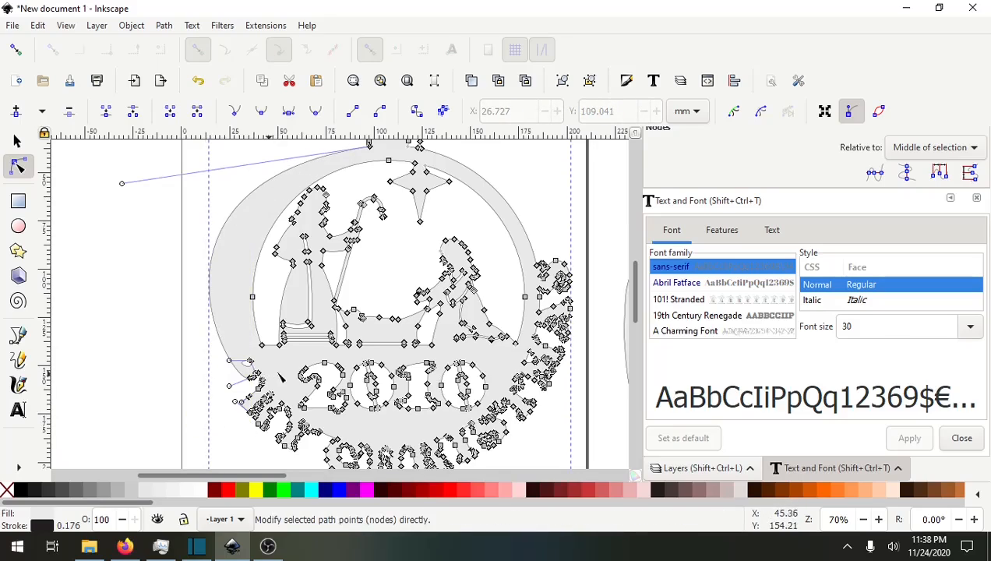
pyautogui.hotkey('ctrl', 'z')
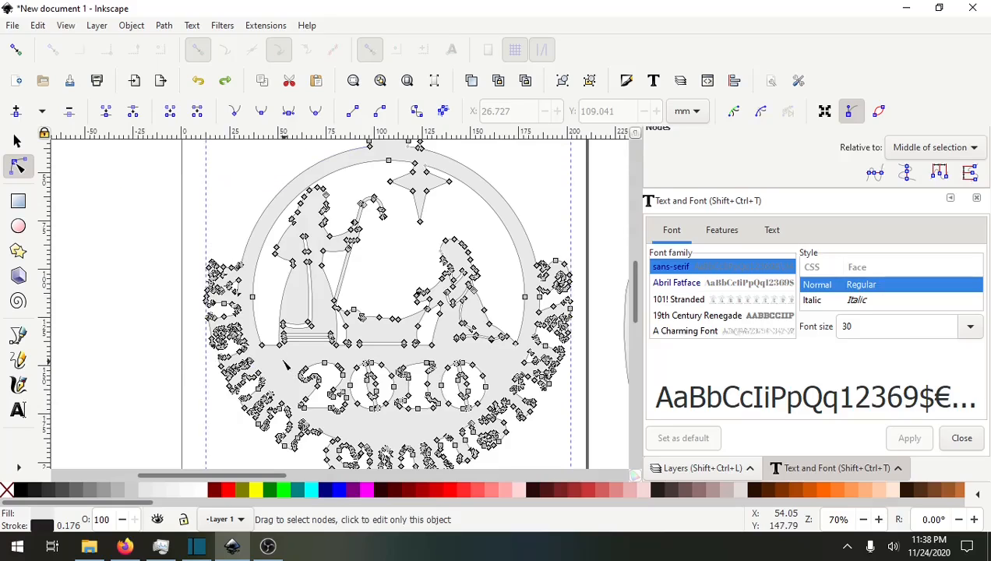
# Box-select and delete the nodes of the topmost letter on the ornament's left border.
pyautogui.scroll(5, 189, 294)
pyautogui.moveTo(263, 209); pyautogui.dragTo(163, 298)
pyautogui.moveTo(171, 179); pyautogui.dragTo(386, 441)
pyautogui.press('Delete')
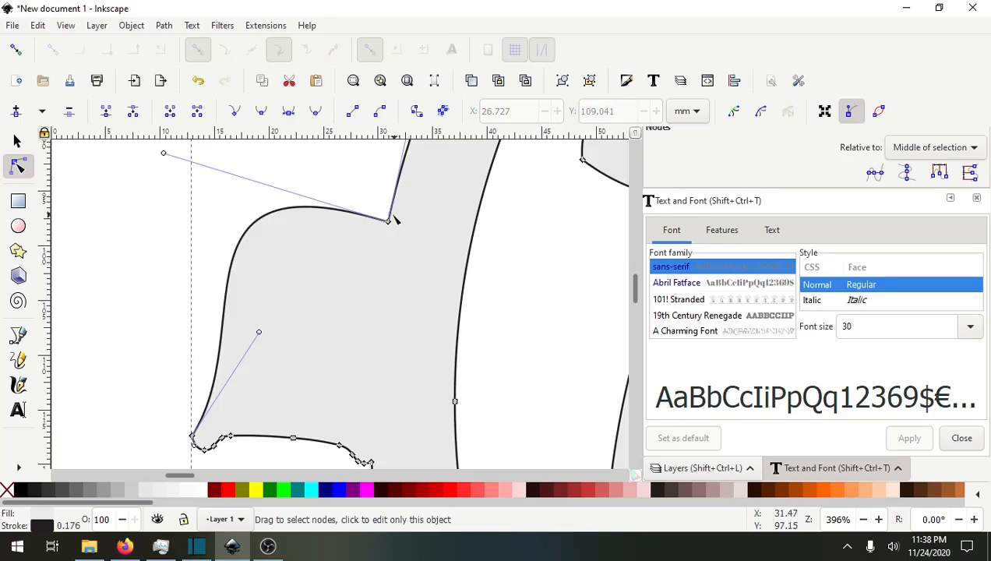
# Box-select and delete the next letter's nodes further down the left border.
pyautogui.moveTo(386, 332); pyautogui.dragTo(343, 138)
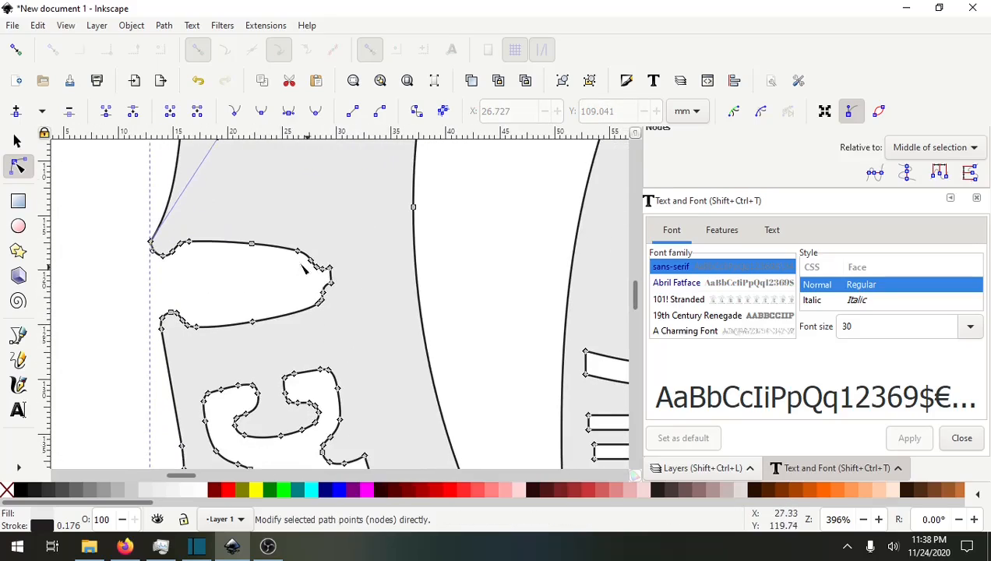
pyautogui.moveTo(130, 206); pyautogui.dragTo(359, 343)
pyautogui.press('Delete')
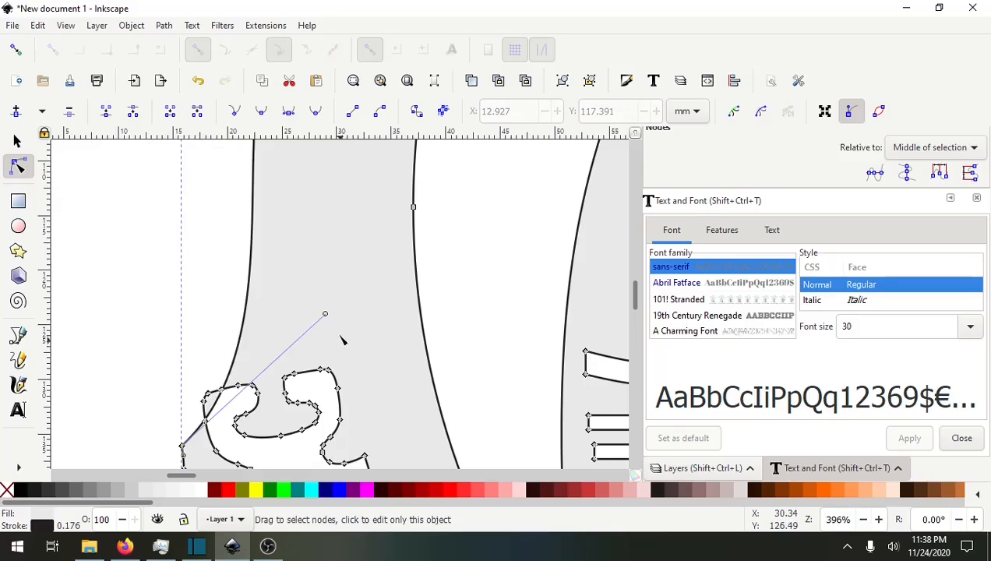
# Delete two more groups of lettering nodes along the left border.
pyautogui.moveTo(343, 309); pyautogui.dragTo(341, 141)
pyautogui.moveTo(160, 164); pyautogui.dragTo(420, 237)
pyautogui.press('Delete')
pyautogui.moveTo(187, 212); pyautogui.dragTo(423, 318)
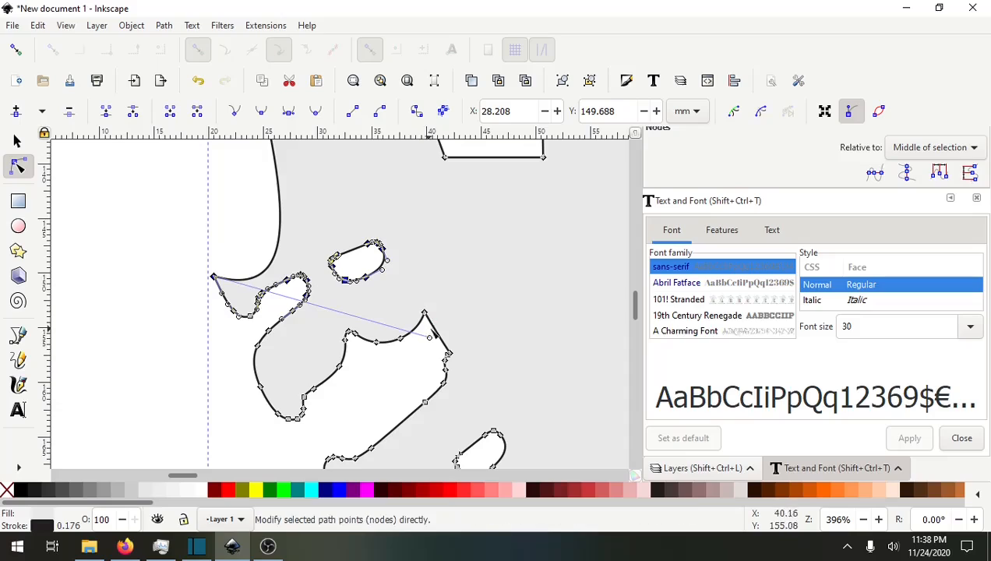
pyautogui.press('Delete')
# Delete the remaining lettering nodes near the bottom of this left border section.
pyautogui.moveTo(204, 251); pyautogui.dragTo(381, 432)
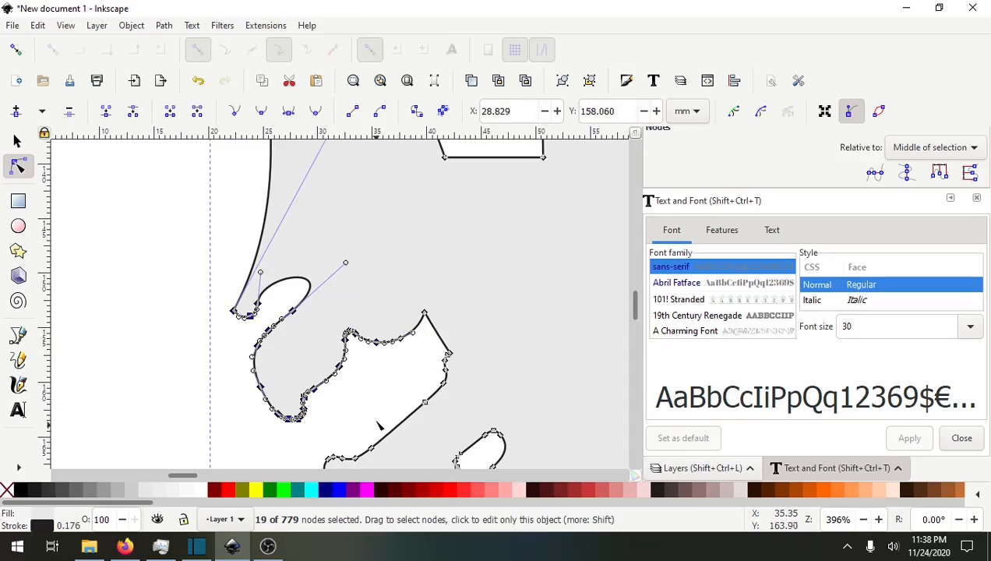
pyautogui.press('Delete')
pyautogui.moveTo(366, 287); pyautogui.dragTo(413, 358)
pyautogui.press('Delete')
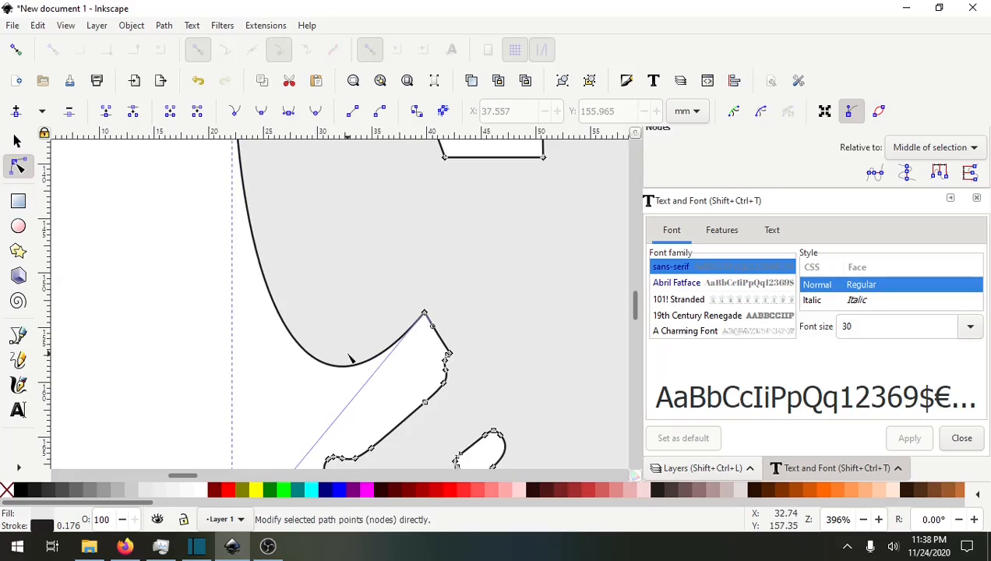
# Retract the stray Bezier handle back onto the left border's corner node.
pyautogui.scroll(-6, 350, 360)
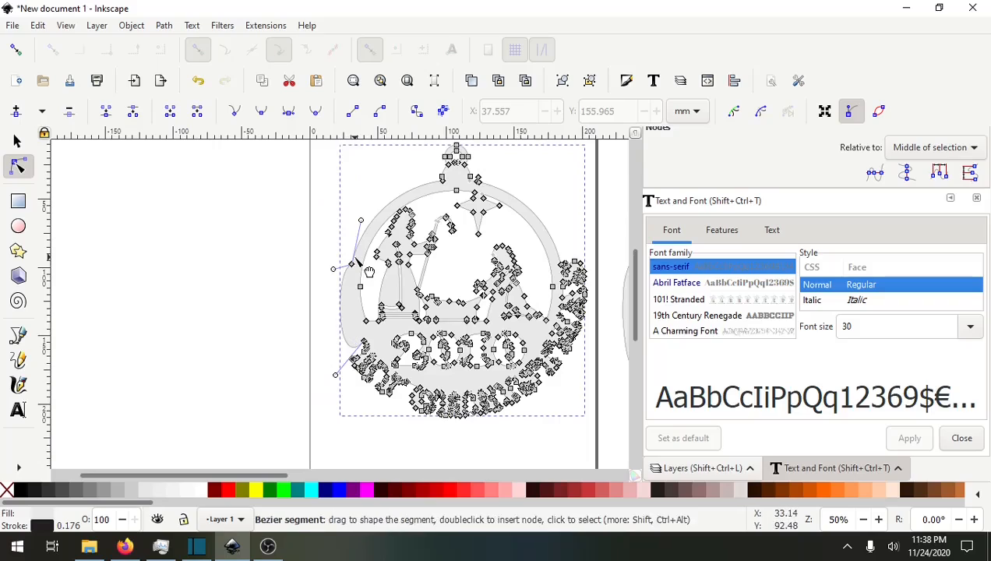
pyautogui.moveTo(335, 378); pyautogui.dragTo(430, 309)
pyautogui.scroll(5, 343, 355)
pyautogui.hscroll(3, 401, 325)
pyautogui.scroll(2, 401, 325)
pyautogui.scroll(10, 337, 266)
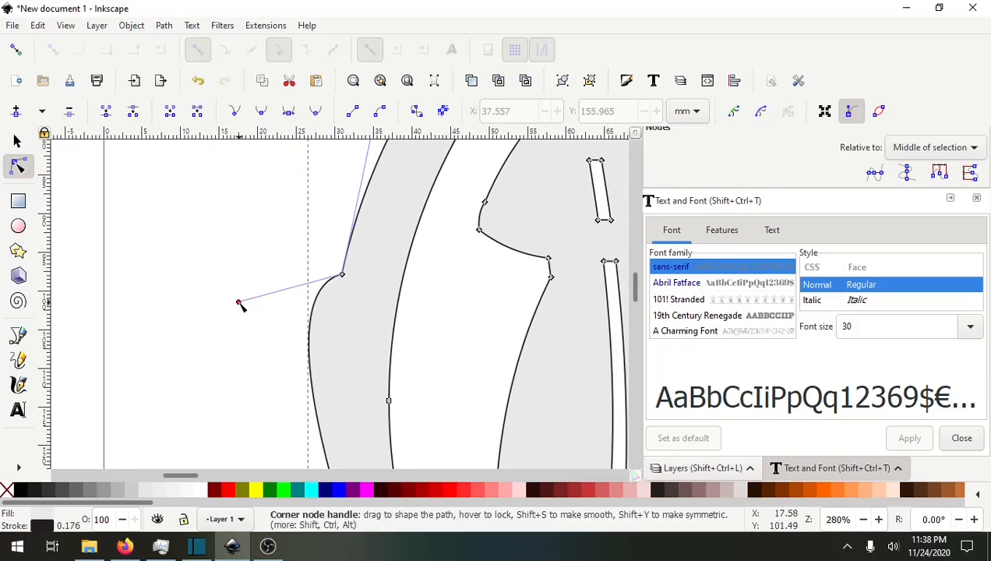
pyautogui.moveTo(238, 302); pyautogui.dragTo(344, 279)
# Reshape the left border curve and make its corner node auto-smooth.
pyautogui.scroll(-3, 294, 369)
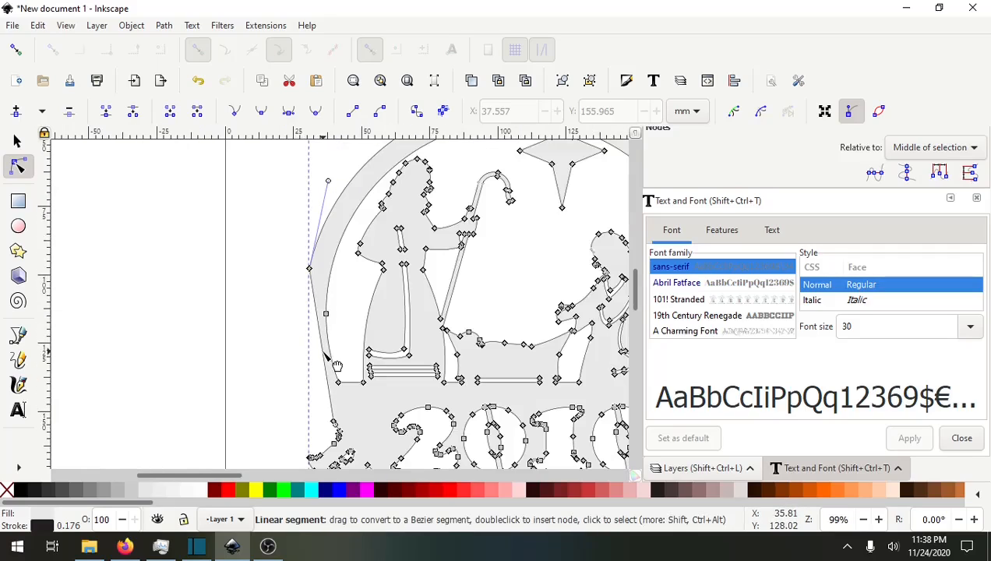
pyautogui.moveTo(306, 359); pyautogui.dragTo(313, 371)
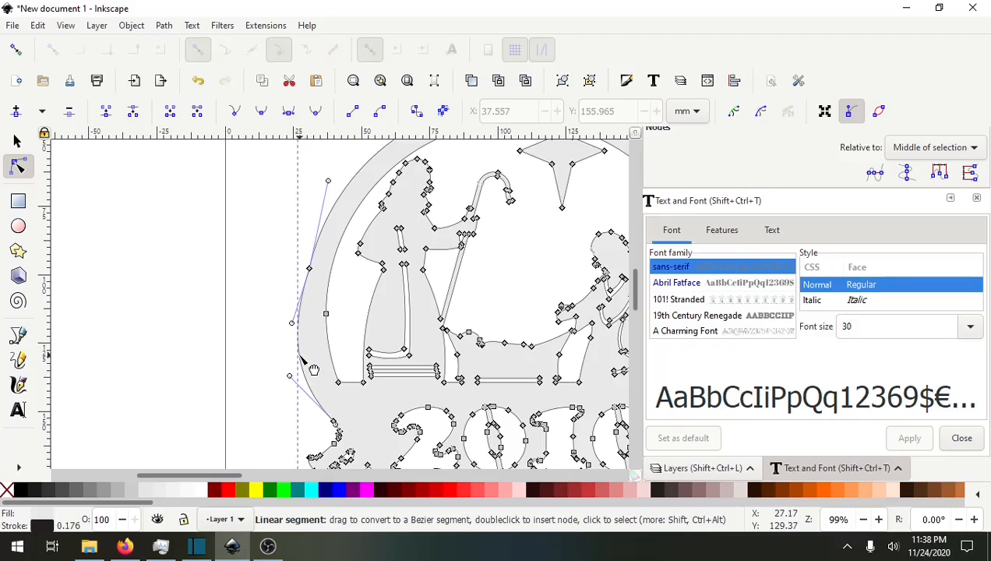
pyautogui.click(309, 269)
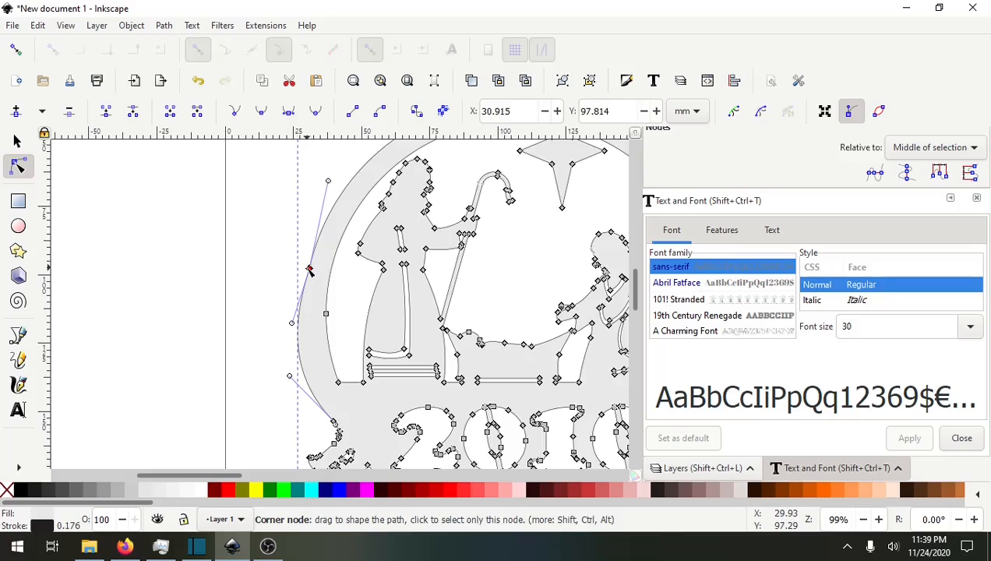
pyautogui.click(315, 113)
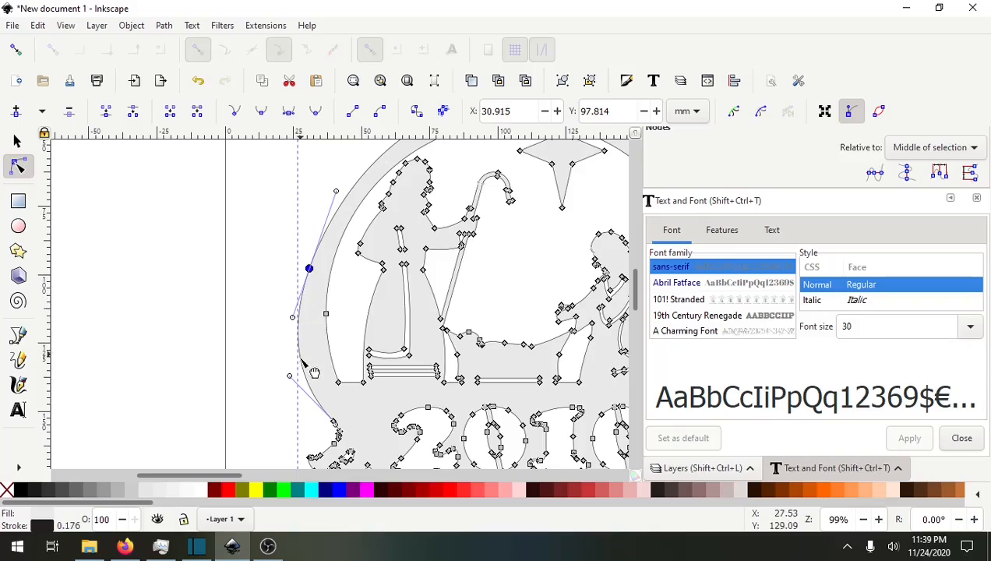
pyautogui.moveTo(310, 372); pyautogui.dragTo(326, 376)
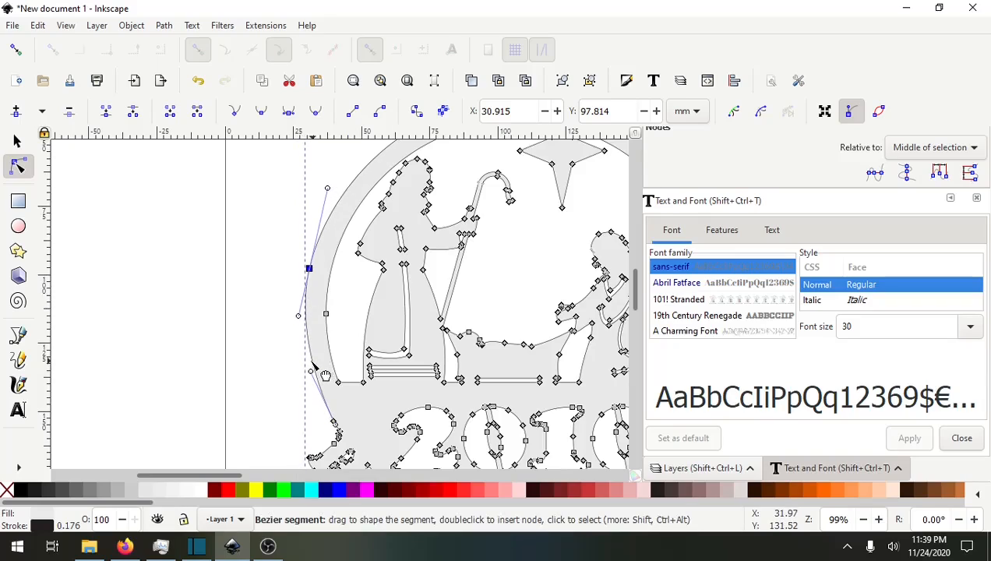
# Delete the block of lettering nodes just below the left border's corner.
pyautogui.scroll(-3, 296, 367)
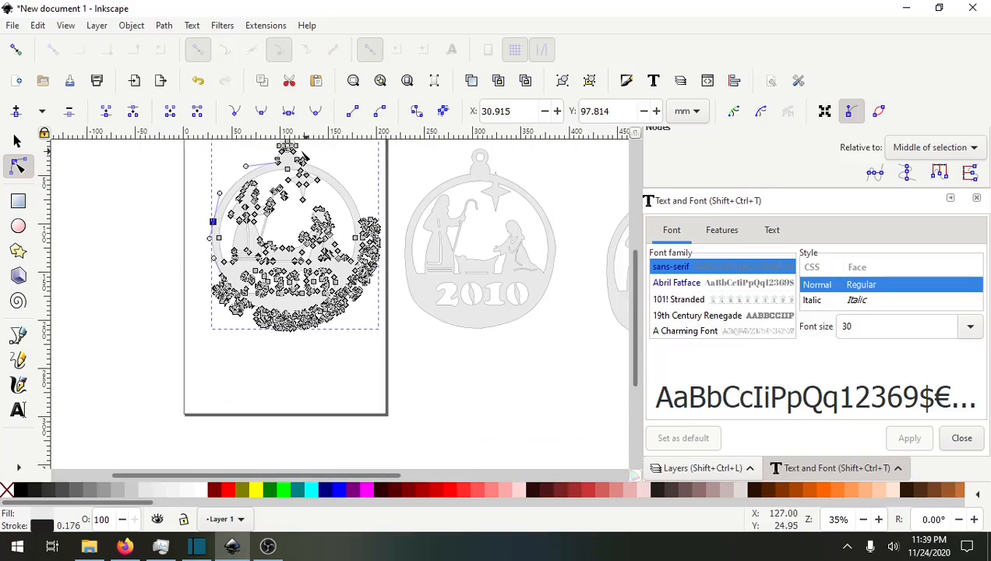
pyautogui.scroll(2, 189, 333)
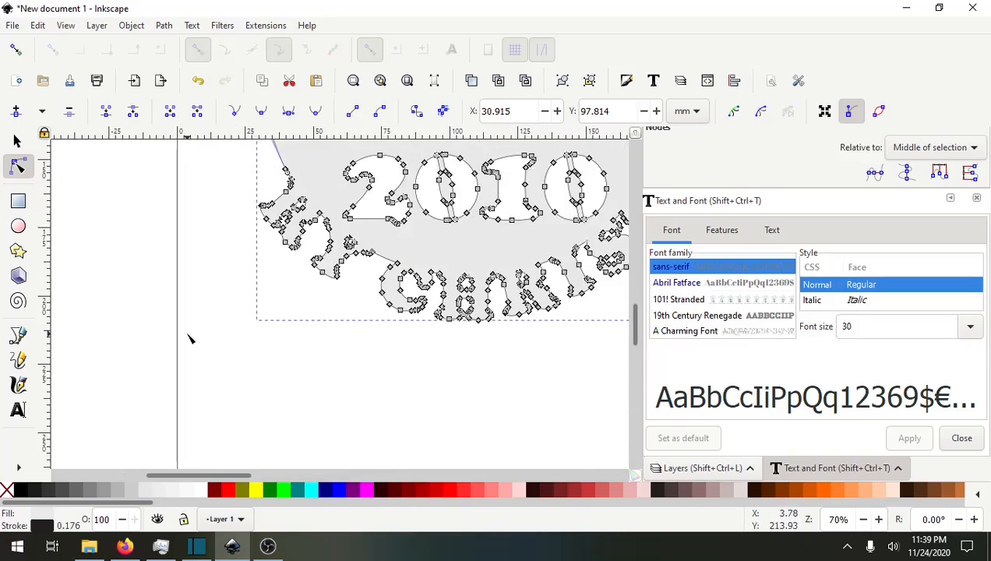
pyautogui.scroll(1, 234, 312)
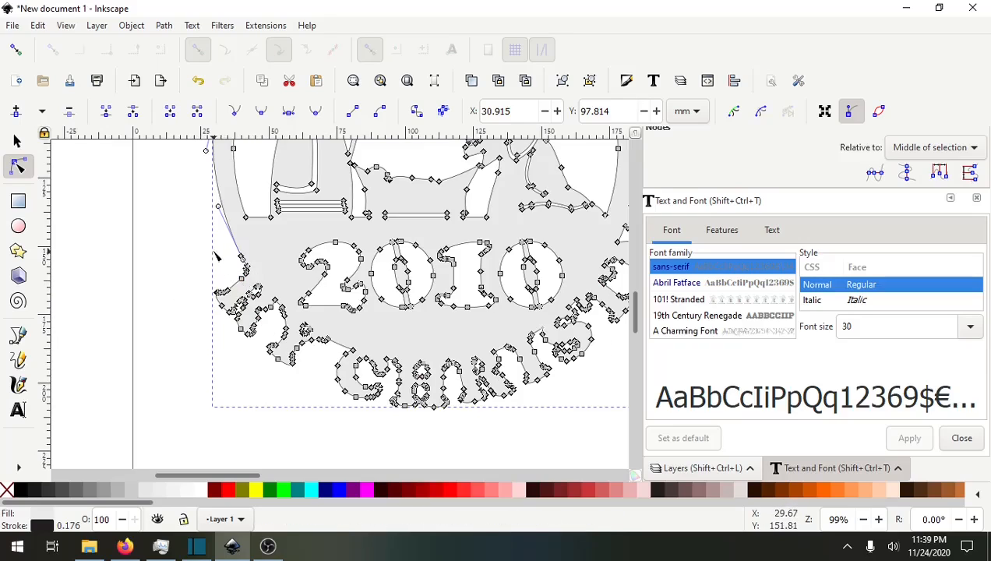
pyautogui.keyDown('ctrl'); pyautogui.scroll(4, 217, 254); pyautogui.keyUp('ctrl')
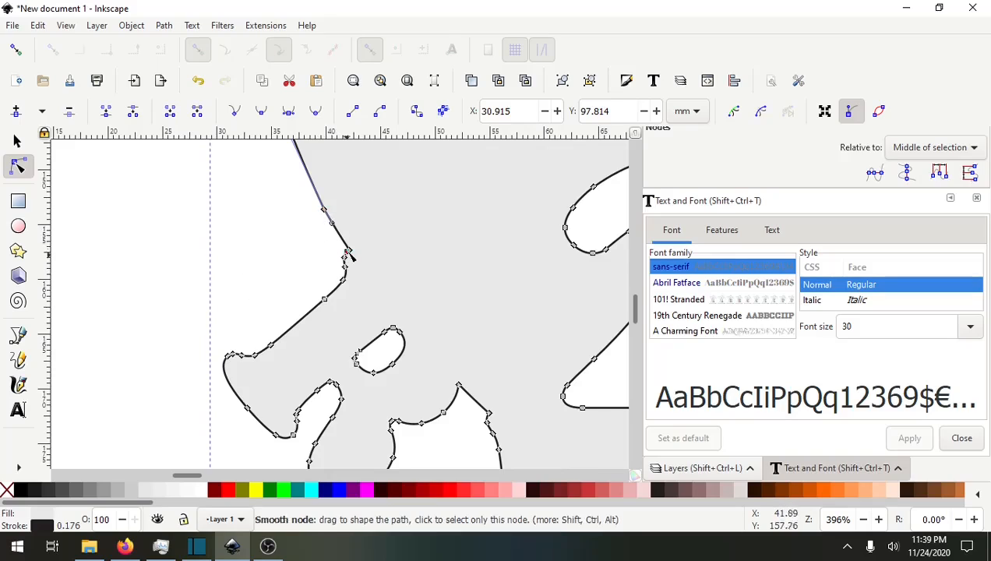
pyautogui.keyDown('ctrl'); pyautogui.scroll(5, 354, 265); pyautogui.keyUp('ctrl')
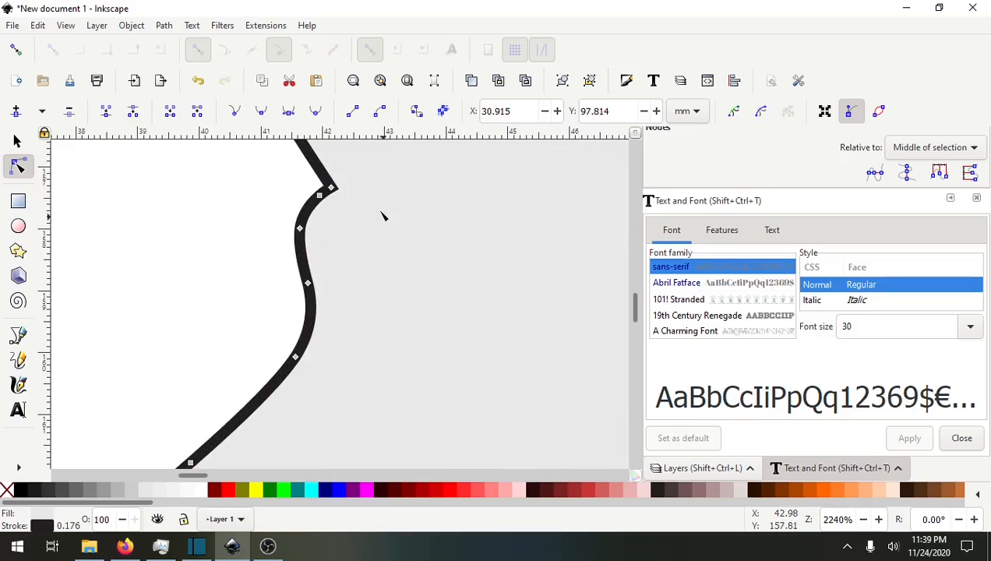
pyautogui.click(320, 196)
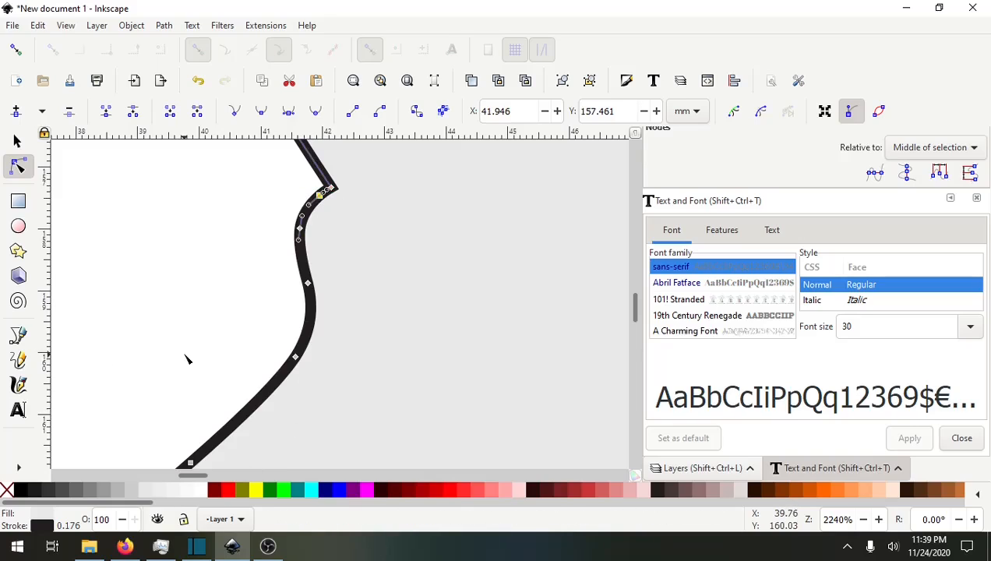
pyautogui.scroll(-4, 187, 359)
pyautogui.moveTo(117, 368); pyautogui.dragTo(290, 268)
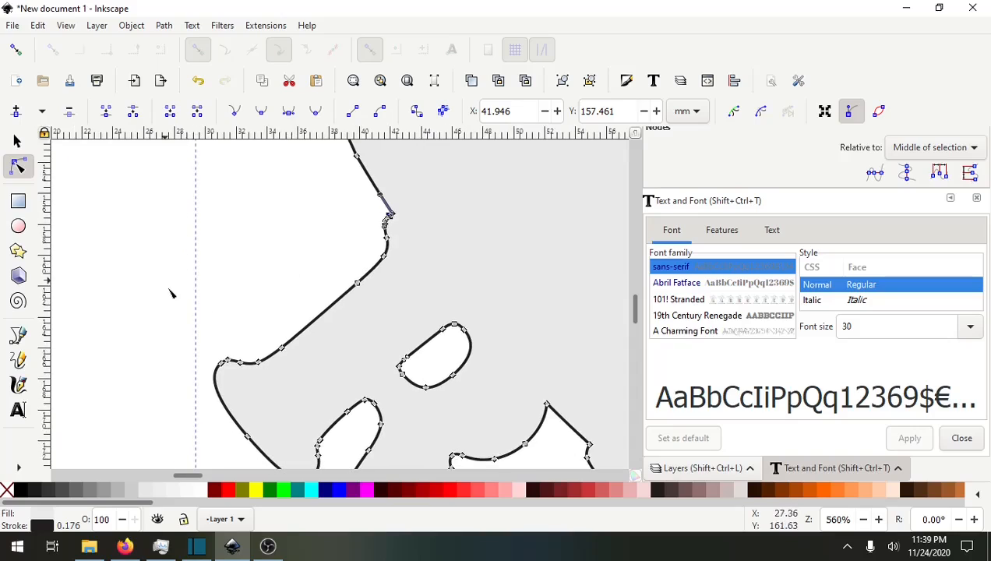
pyautogui.moveTo(165, 281); pyautogui.dragTo(566, 472)
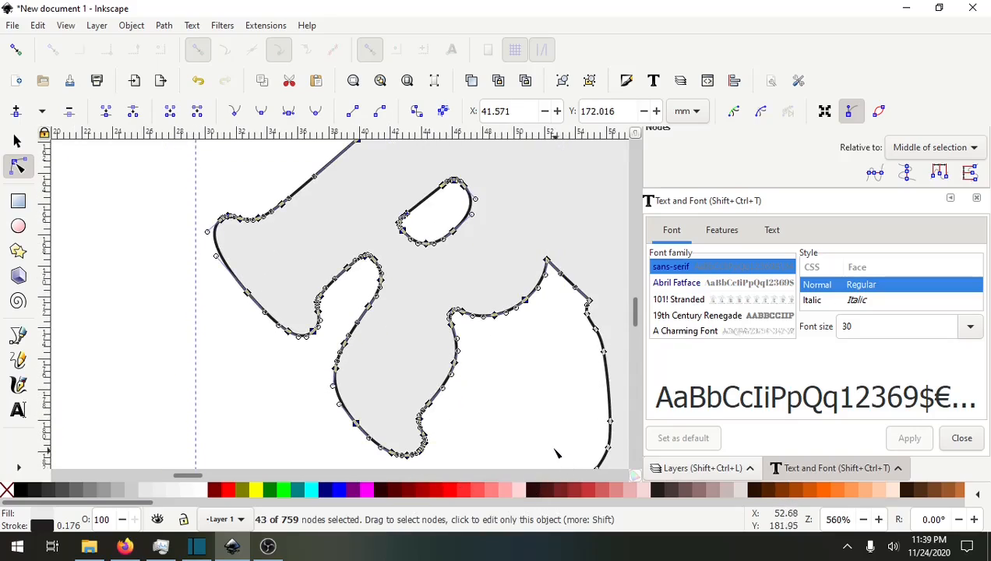
pyautogui.press('Delete')
# Delete the three wavy nodes on the left border segment below the corner to straighten it.
pyautogui.scroll(5, 499, 292)
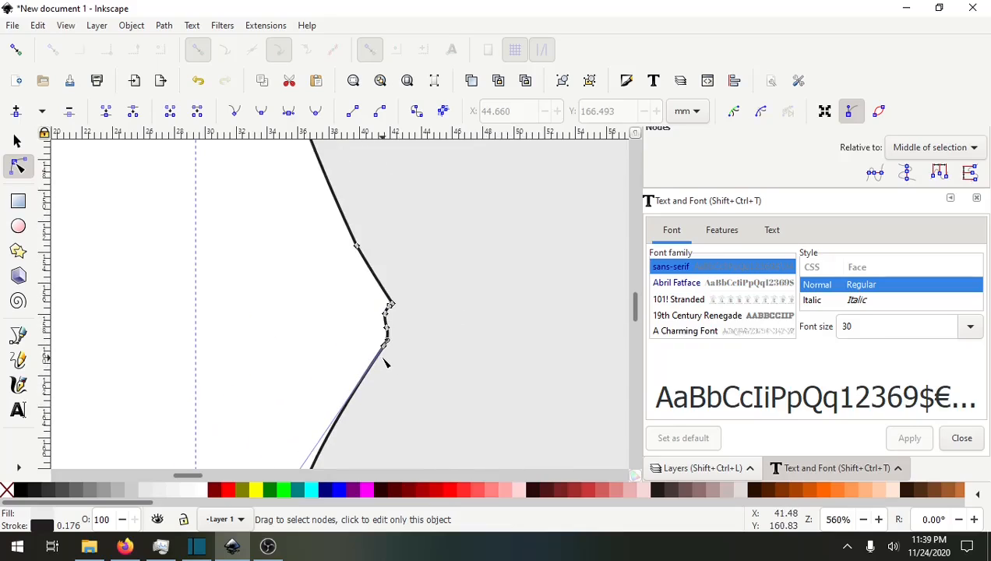
pyautogui.scroll(4, 384, 363)
pyautogui.scroll(1, 411, 285)
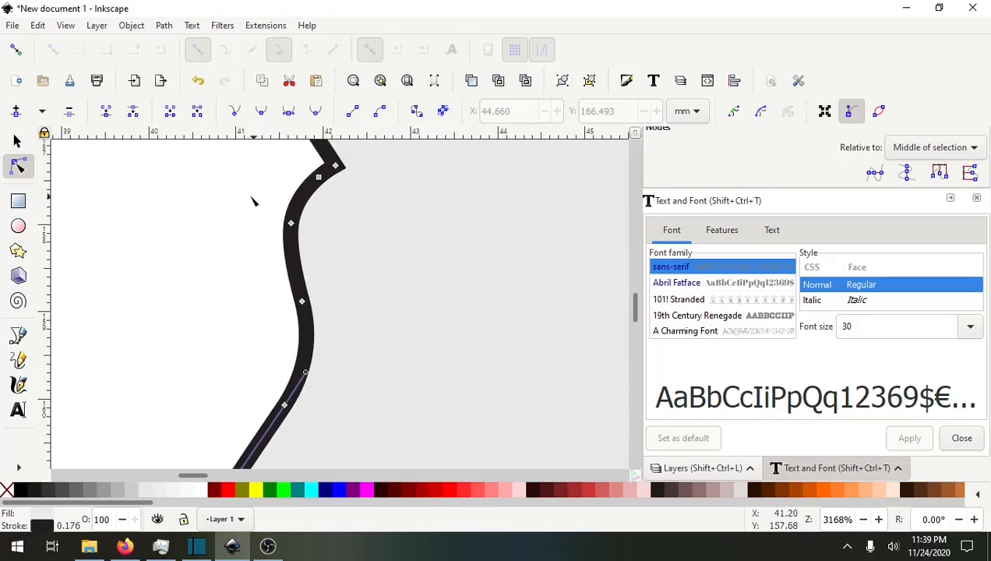
pyautogui.moveTo(252, 197); pyautogui.dragTo(347, 435)
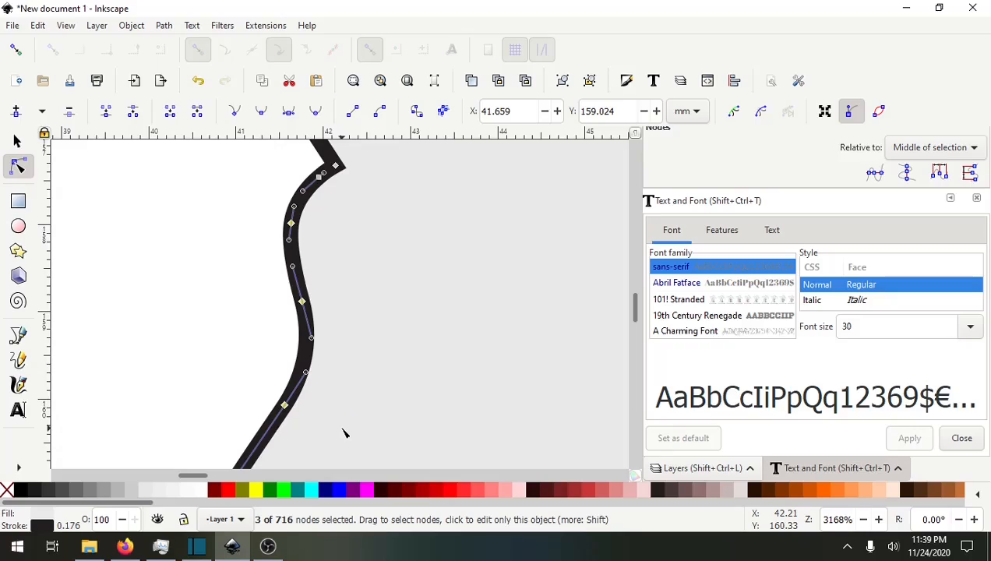
pyautogui.press('Delete')
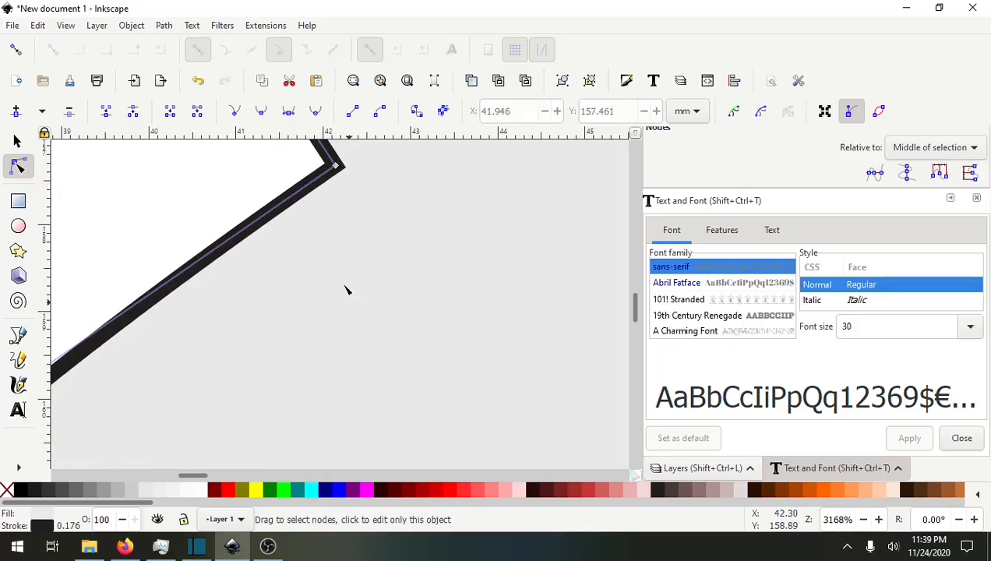
# Delete the lettering nodes along the bottom of the ornament's border.
pyautogui.scroll(-5, 338, 280)
pyautogui.moveTo(418, 428); pyautogui.dragTo(365, 271)
pyautogui.moveTo(244, 272); pyautogui.dragTo(483, 334)
pyautogui.moveTo(324, 211); pyautogui.dragTo(332, 377)
pyautogui.moveTo(320, 337); pyautogui.dragTo(443, 243)
pyautogui.moveTo(148, 357); pyautogui.dragTo(415, 175)
pyautogui.moveTo(441, 399); pyautogui.dragTo(412, 393)
pyautogui.keyDown('ctrl'); pyautogui.scroll(-4, 251, 331); pyautogui.keyUp('ctrl')
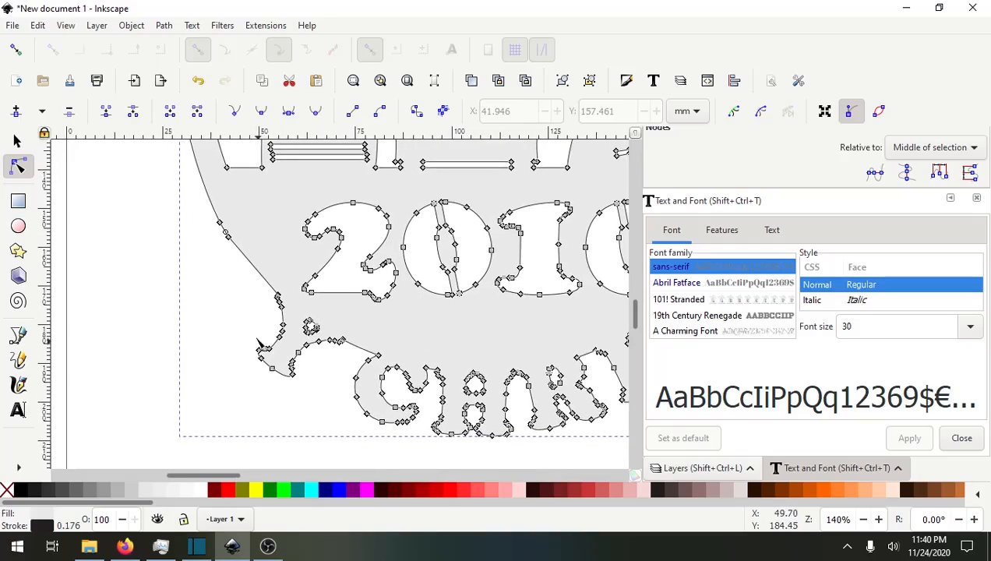
pyautogui.moveTo(257, 341); pyautogui.dragTo(212, 281)
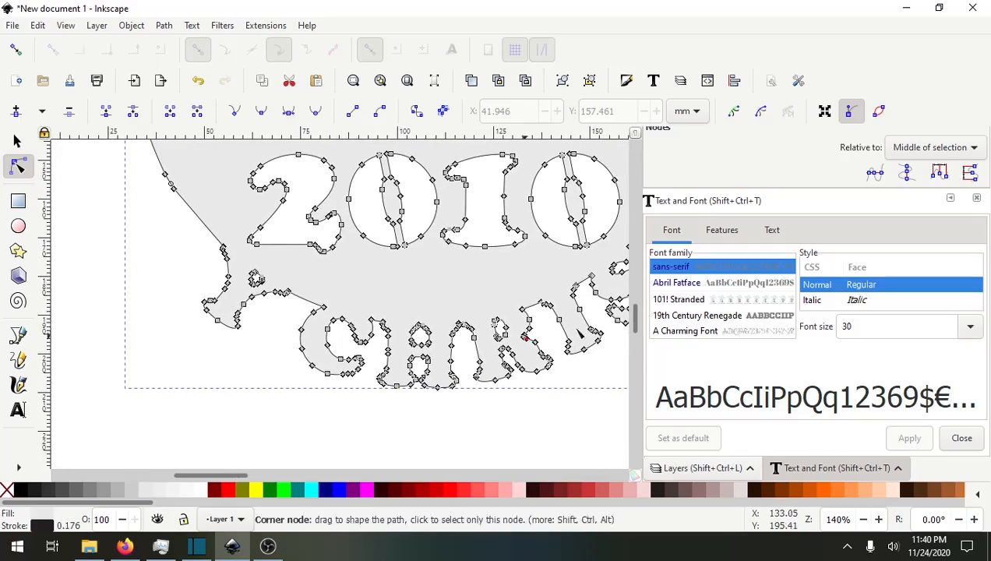
pyautogui.moveTo(313, 339); pyautogui.dragTo(271, 318)
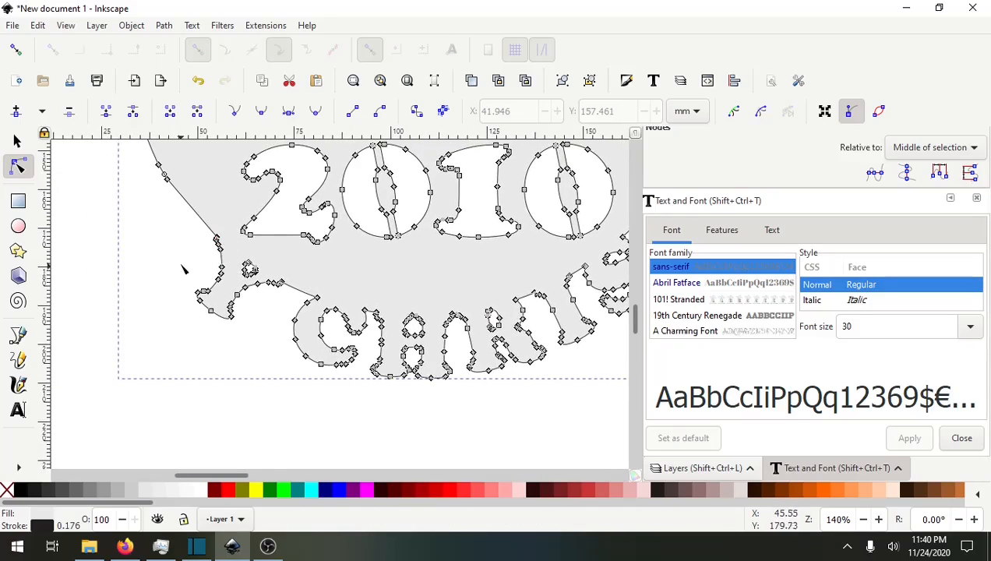
pyautogui.moveTo(173, 249); pyautogui.dragTo(621, 401)
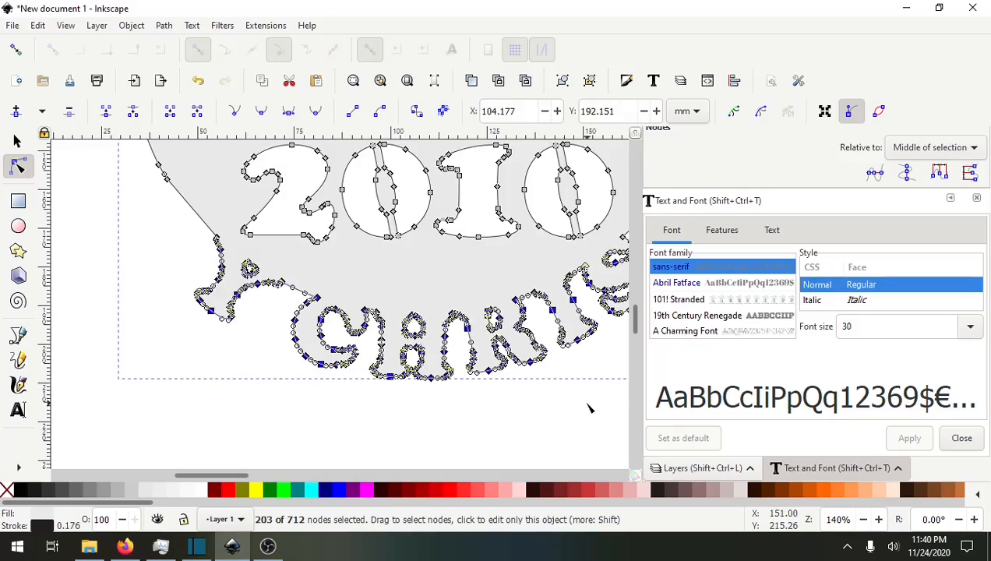
pyautogui.press('Delete')
# Delete the leftover node at the bottom-left corner of the border.
pyautogui.hscroll(4, 359, 393)
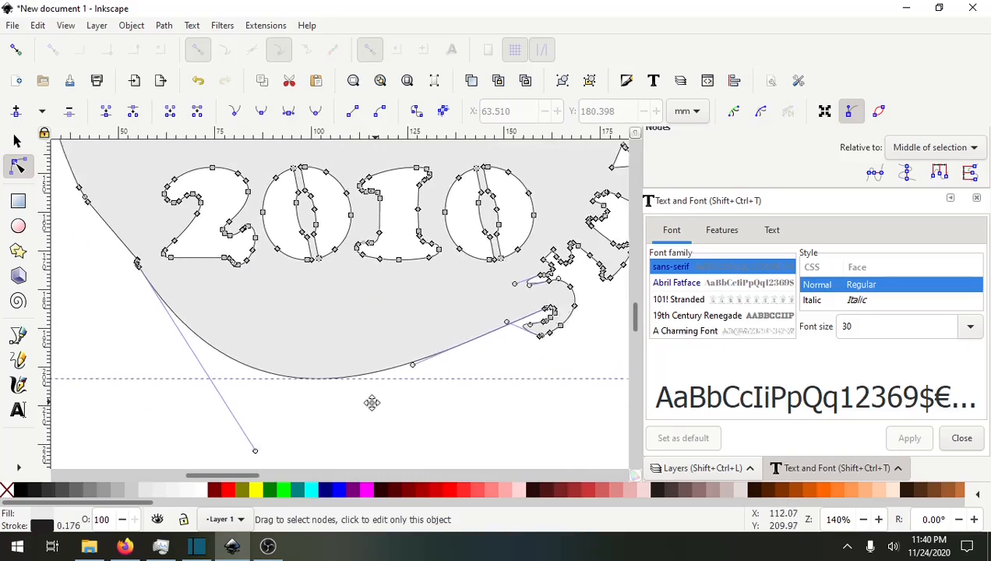
pyautogui.scroll(1, 335, 394)
pyautogui.moveTo(309, 371); pyautogui.dragTo(338, 352)
pyautogui.scroll(5, 214, 371)
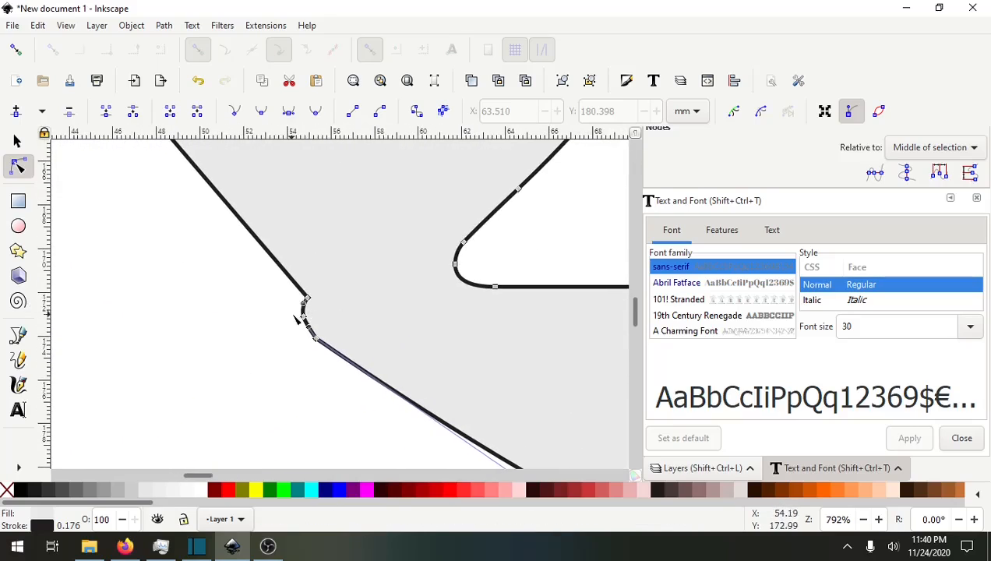
pyautogui.click(297, 316)
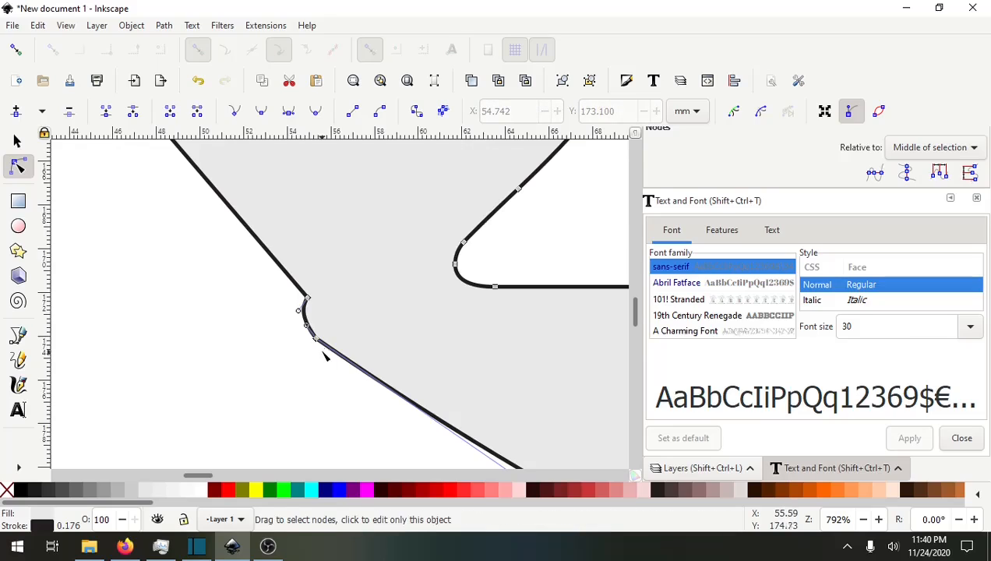
pyautogui.press('Delete')
# Reshape the bottom border curve by adjusting its handles and making its corner node auto-smooth.
pyautogui.scroll(-5, 343, 356)
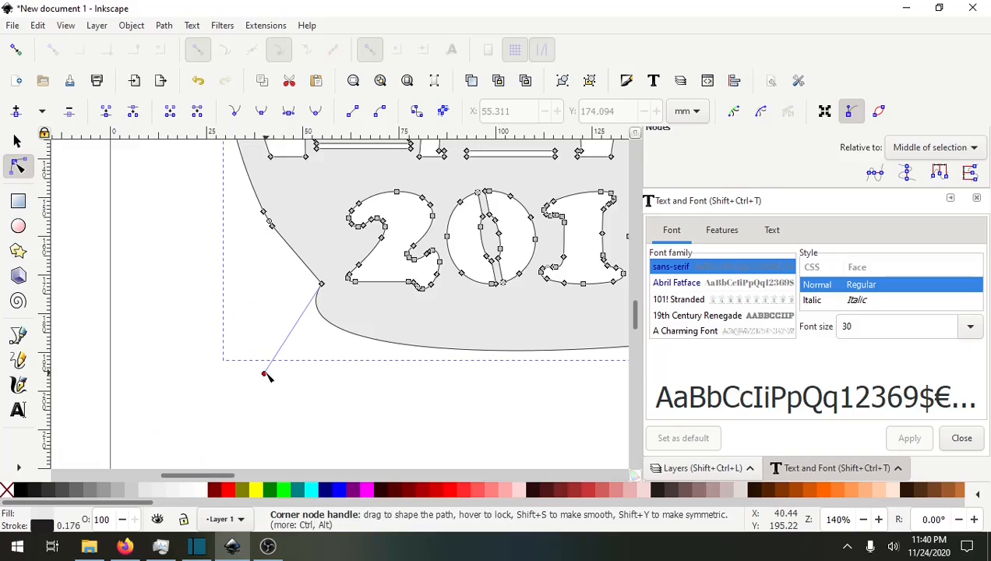
pyautogui.moveTo(266, 375); pyautogui.dragTo(328, 288)
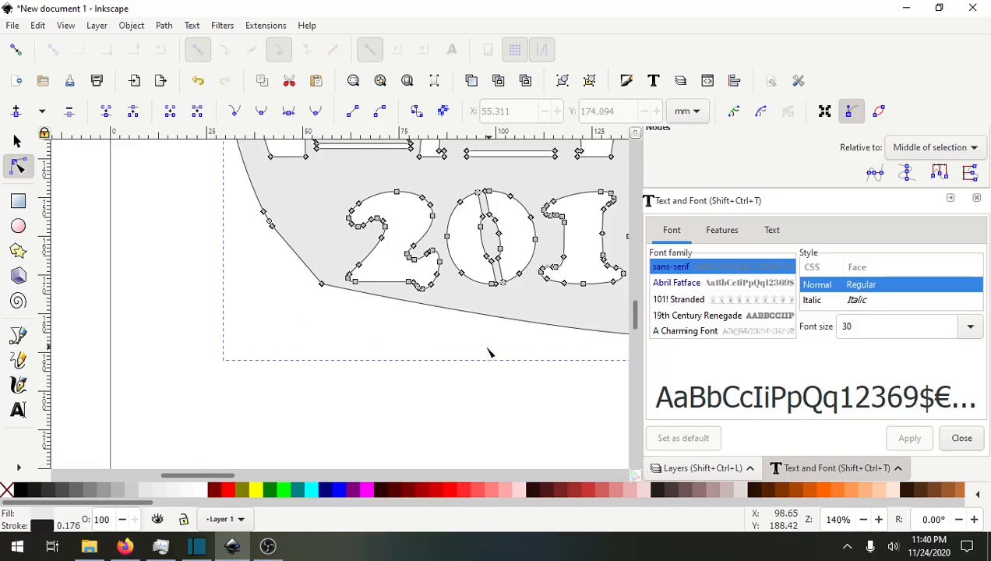
pyautogui.moveTo(501, 335); pyautogui.dragTo(243, 337)
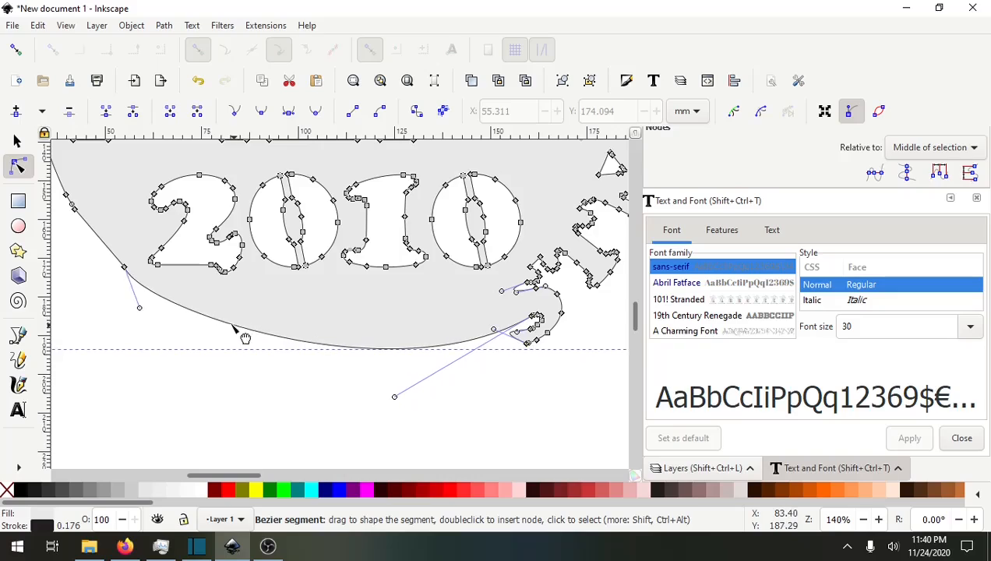
pyautogui.moveTo(145, 304); pyautogui.dragTo(126, 267)
pyautogui.moveTo(239, 337); pyautogui.dragTo(212, 299)
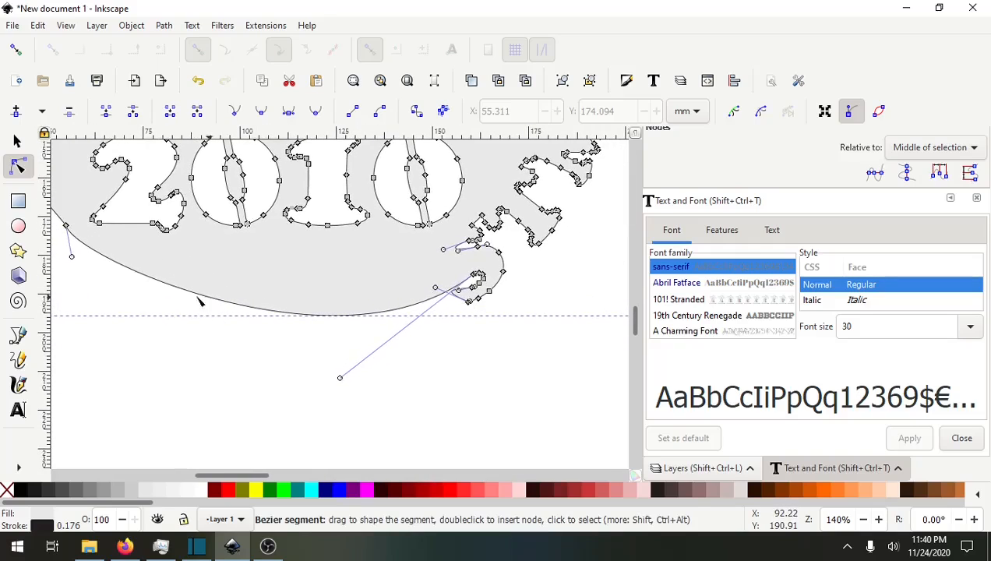
pyautogui.moveTo(78, 278); pyautogui.dragTo(226, 326)
pyautogui.click(213, 274)
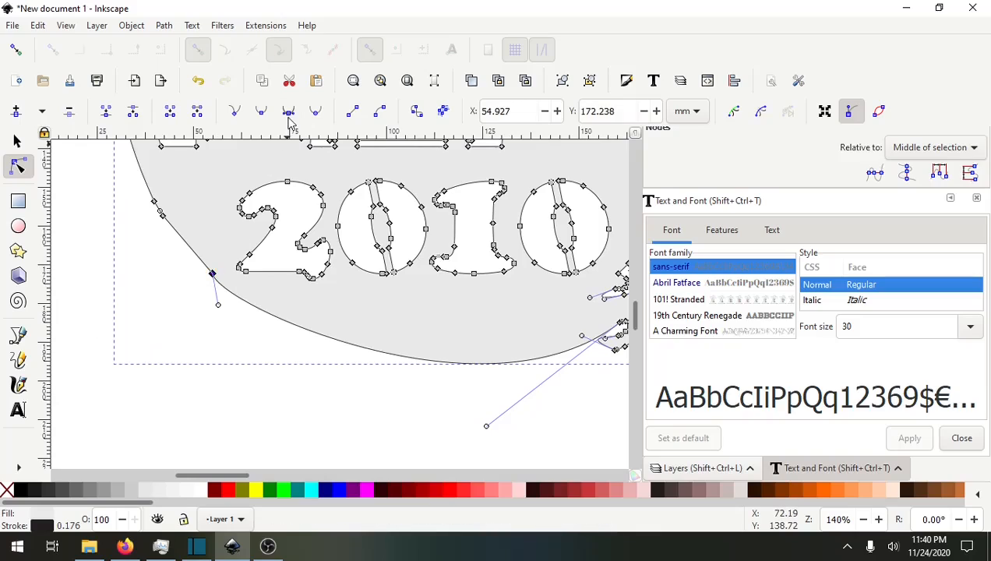
pyautogui.click(316, 113)
pyautogui.moveTo(325, 366); pyautogui.dragTo(292, 349)
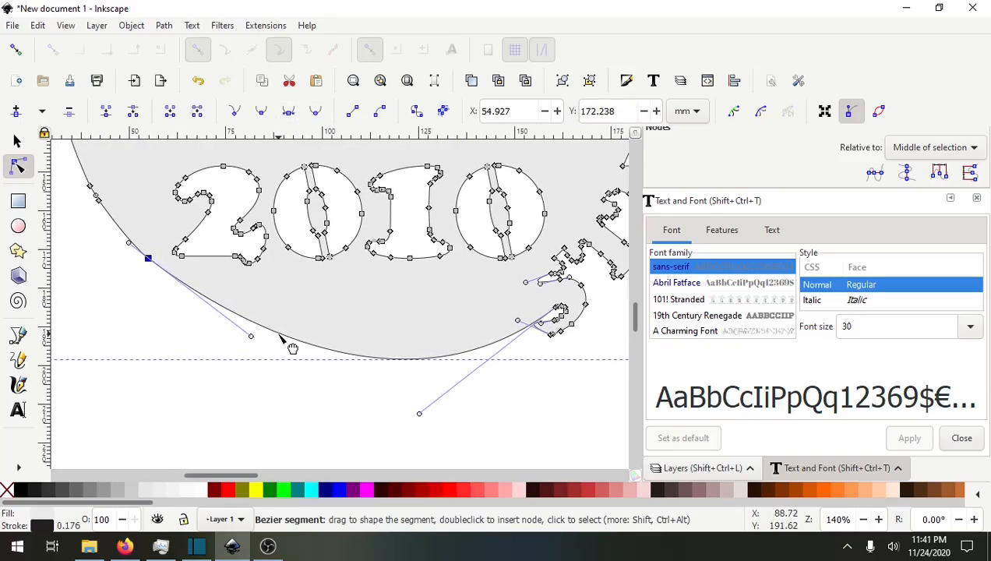
pyautogui.moveTo(514, 382); pyautogui.dragTo(291, 414)
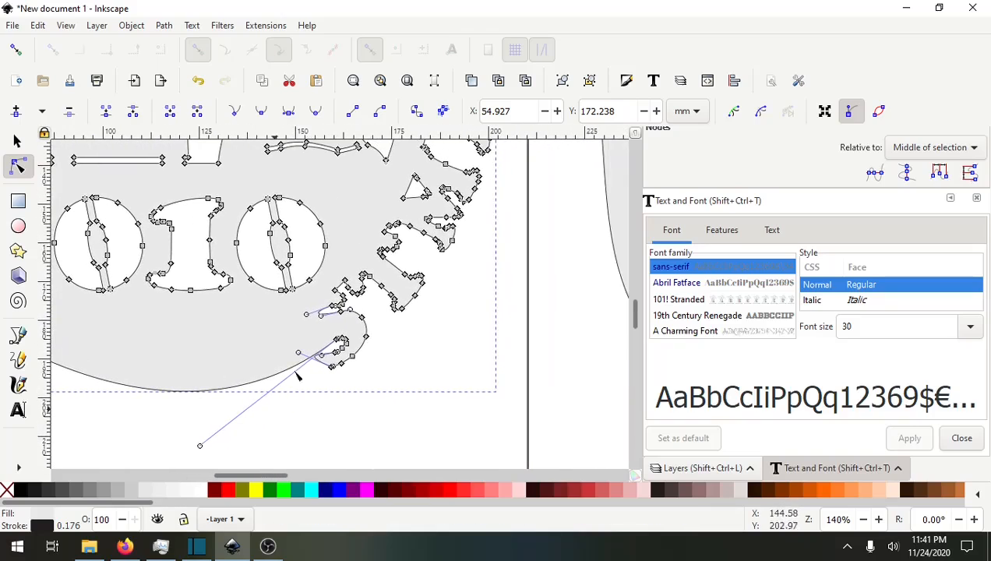
pyautogui.moveTo(154, 353); pyautogui.dragTo(261, 346)
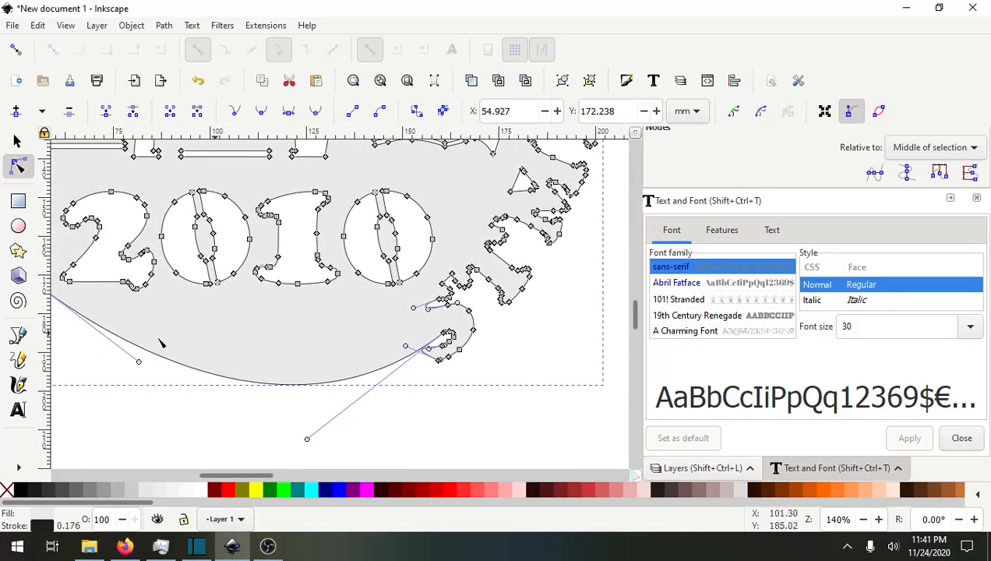
pyautogui.moveTo(307, 368); pyautogui.dragTo(461, 415)
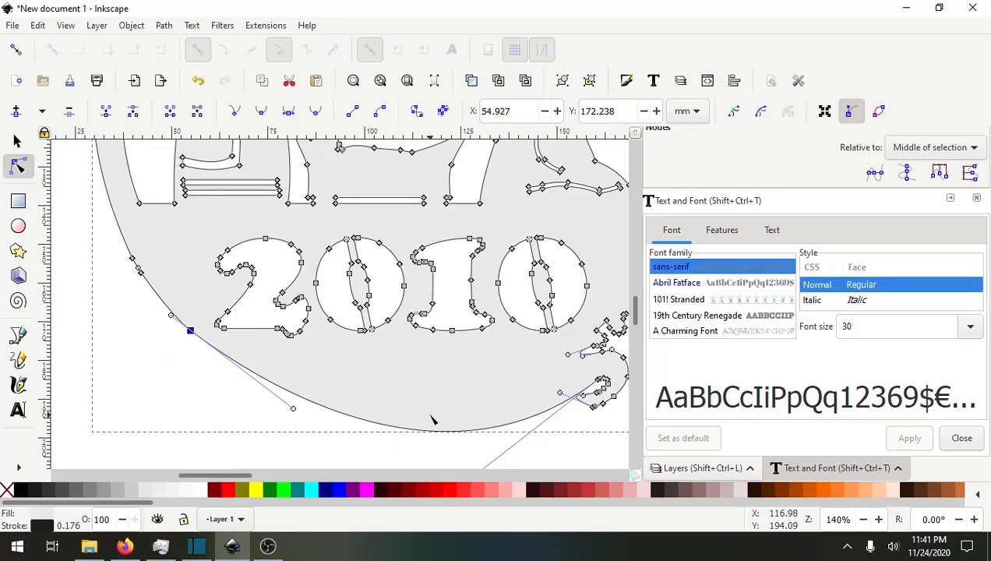
# Undo the bottom border deletions and curve reshaping.
pyautogui.hotkey('ctrl', 'z')
pyautogui.hotkey('ctrl', 'z')
pyautogui.hotkey('ctrl', 'z')
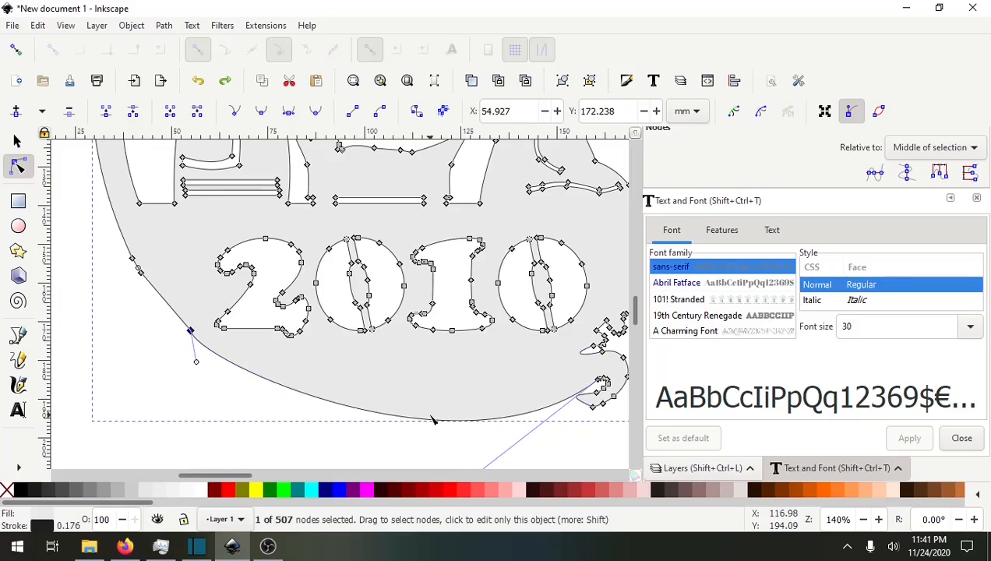
pyautogui.hotkey('ctrl', 'z')
pyautogui.hotkey('ctrl', 'z')
pyautogui.hotkey('ctrl', 'z')
pyautogui.hotkey('ctrl', 'z')
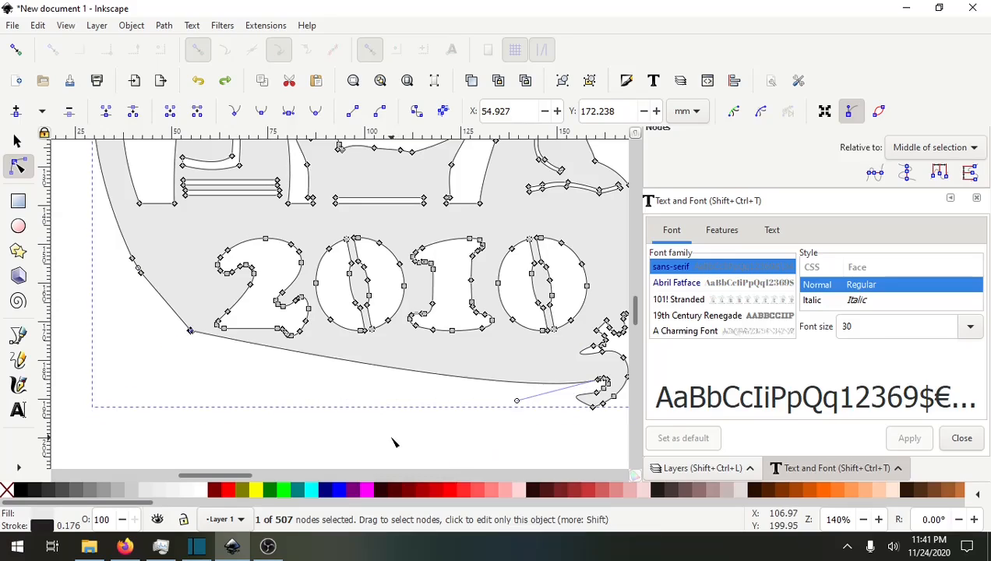
pyautogui.hotkey('ctrl', 'z')
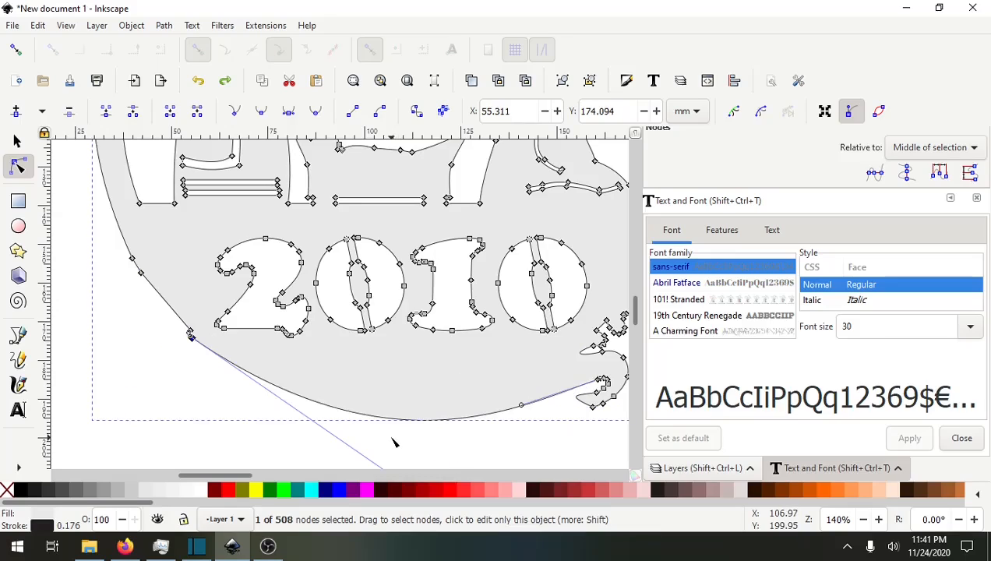
pyautogui.hotkey('ctrl', 'z')
pyautogui.hotkey('ctrl', 'z')
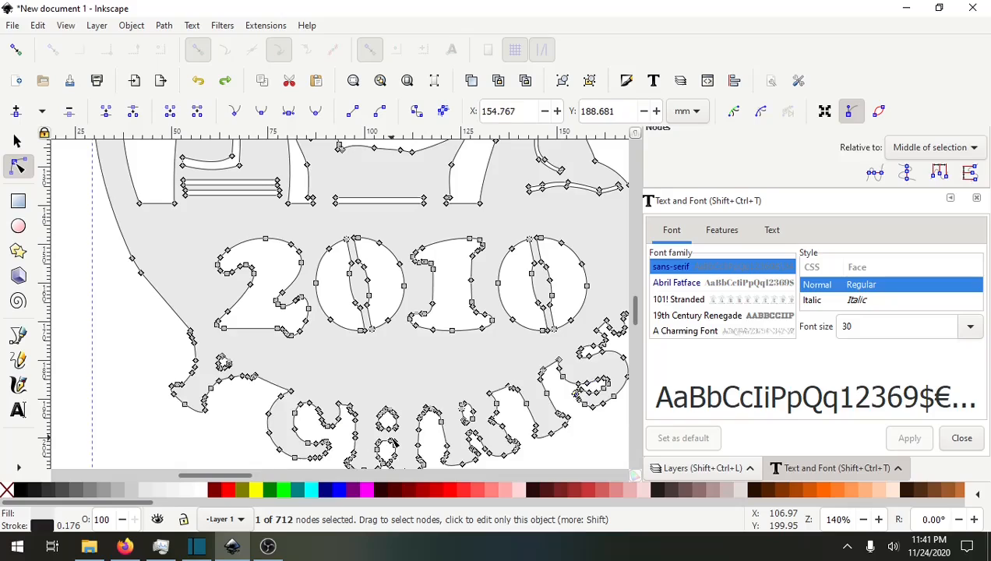
# Delete the lettering nodes along the lower-left section of the ornament's border.
pyautogui.moveTo(228, 431); pyautogui.dragTo(208, 388)
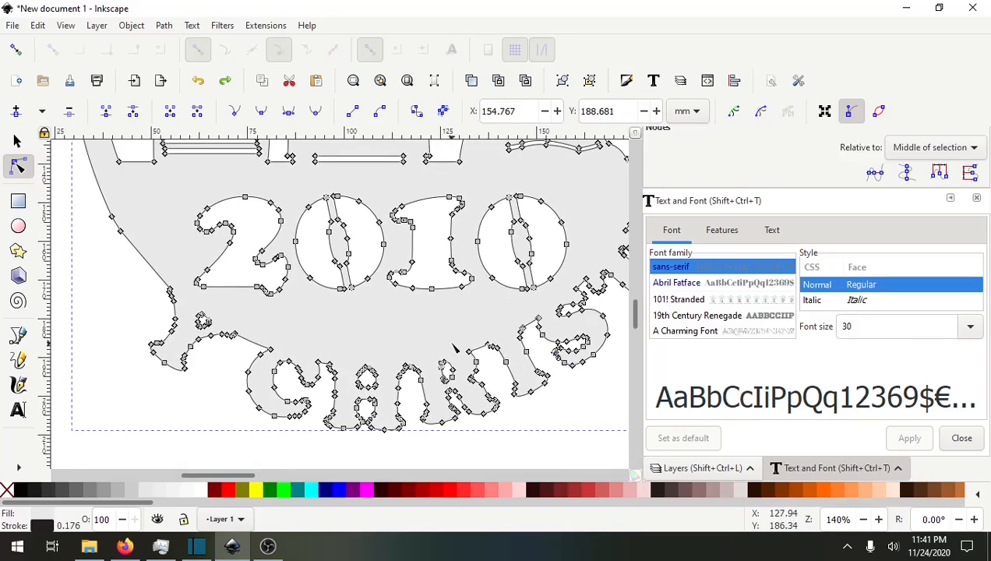
pyautogui.moveTo(454, 342); pyautogui.dragTo(374, 314)
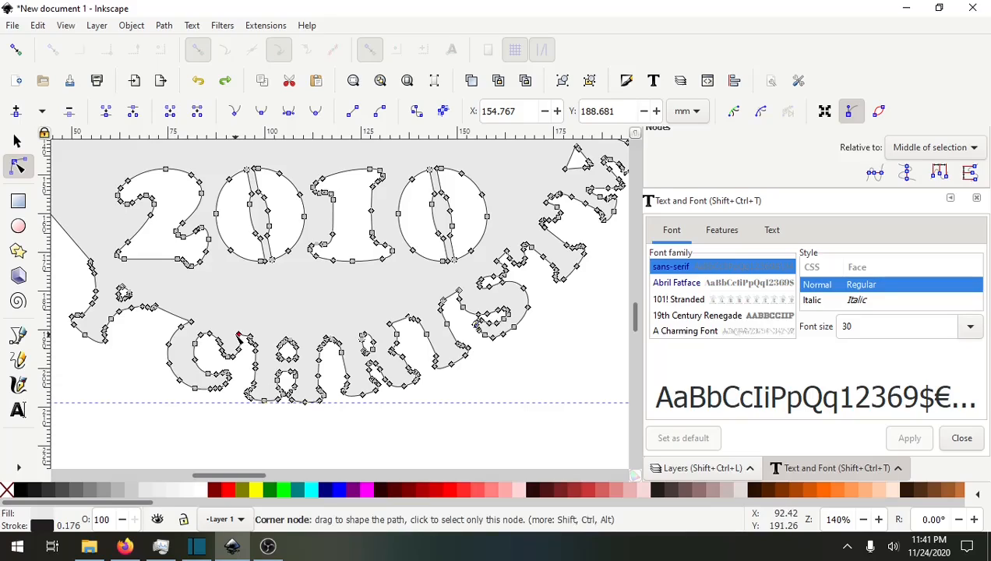
pyautogui.moveTo(235, 330); pyautogui.dragTo(445, 413)
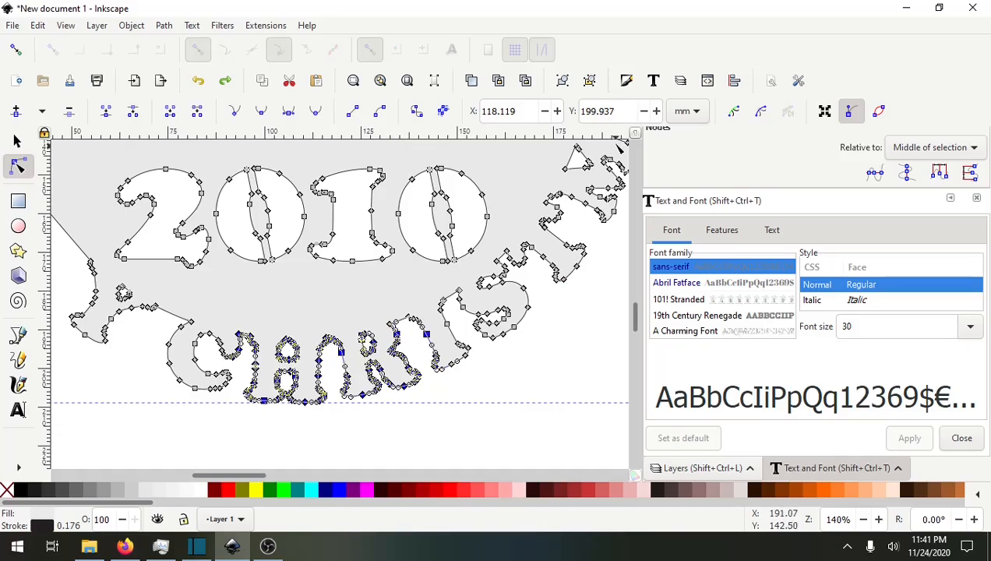
pyautogui.scroll(-4, 485, 419)
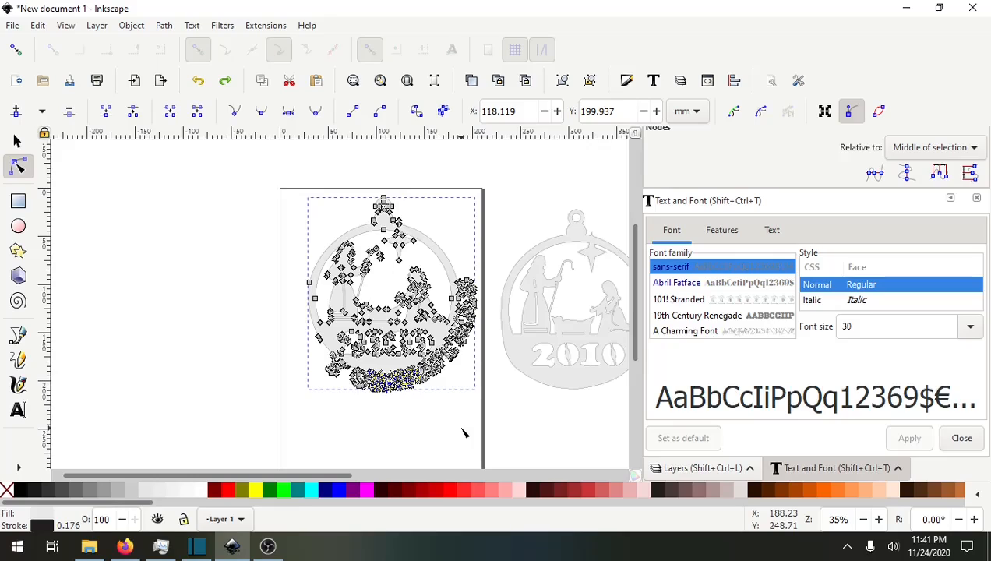
pyautogui.scroll(6, 371, 402)
pyautogui.scroll(-3, 250, 437)
pyautogui.keyDown('shift'); pyautogui.moveTo(181, 349); pyautogui.dragTo(204, 377); pyautogui.keyUp('shift')
pyautogui.scroll(3, 168, 359)
pyautogui.click(243, 295)
pyautogui.moveTo(240, 292); pyautogui.dragTo(413, 433)
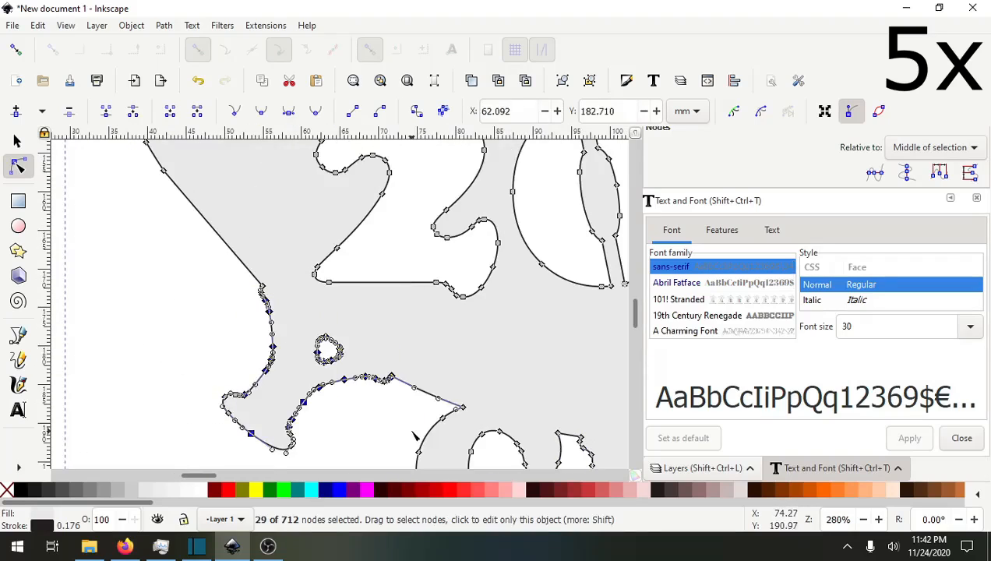
pyautogui.press('Delete')
# Delete further lettering nodes and a stray leftover node on the lower-left border curve.
pyautogui.moveTo(207, 374); pyautogui.dragTo(317, 371)
pyautogui.press('Delete')
pyautogui.moveTo(292, 314); pyautogui.dragTo(220, 211)
pyautogui.scroll(6, 230, 217)
pyautogui.moveTo(139, 182); pyautogui.dragTo(343, 398)
pyautogui.click(314, 321)
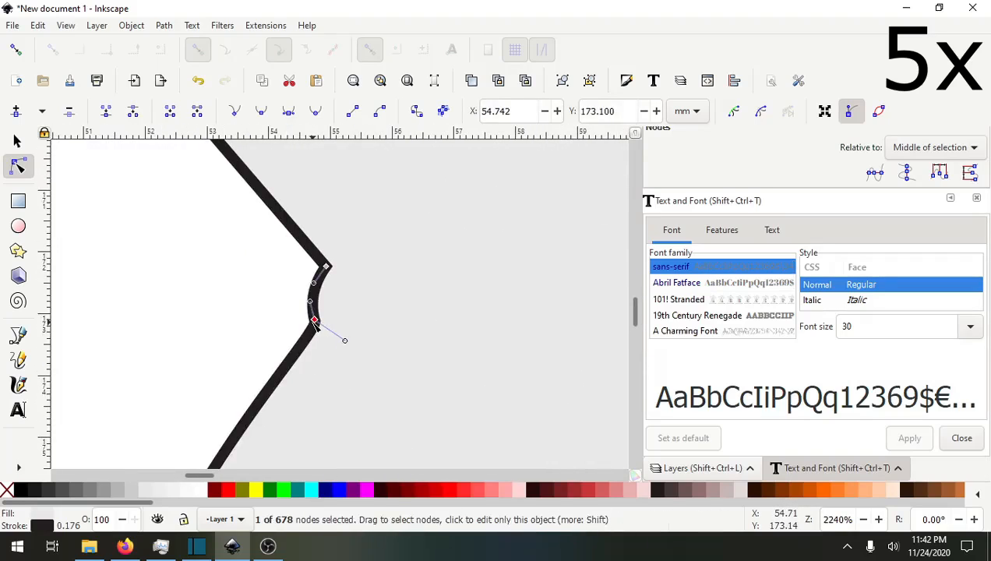
pyautogui.press('Delete')
# Delete the lettering nodes along the bottom of the border in two selections.
pyautogui.scroll(-6, 339, 288)
pyautogui.moveTo(256, 458)
pyautogui.mouseDown()
pyautogui.moveTo(363, 323)
pyautogui.moveTo(354, 330)
pyautogui.mouseUp()
pyautogui.moveTo(382, 413); pyautogui.dragTo(79, 224)
pyautogui.moveTo(178, 267); pyautogui.dragTo(571, 434)
pyautogui.press('Delete')
pyautogui.moveTo(574, 371); pyautogui.dragTo(220, 363)
pyautogui.moveTo(213, 272); pyautogui.dragTo(350, 401)
pyautogui.press('Delete')
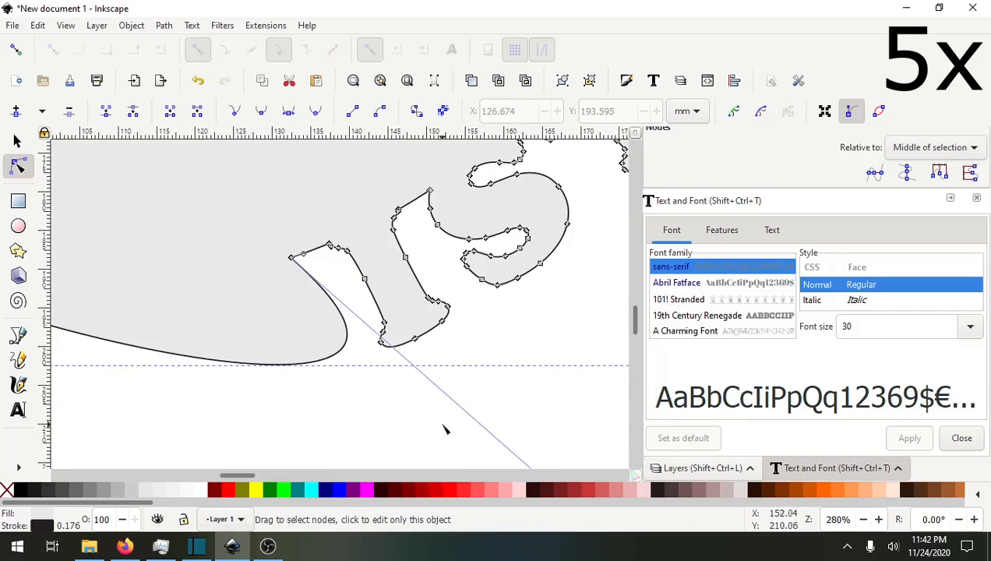
# Adjust the bottom curve's handles and delete the remaining lettering nodes toward the lower right.
pyautogui.scroll(-3, 362, 390)
pyautogui.moveTo(426, 422); pyautogui.dragTo(337, 345)
pyautogui.moveTo(202, 355); pyautogui.dragTo(280, 387)
pyautogui.moveTo(256, 383); pyautogui.dragTo(275, 376)
pyautogui.moveTo(243, 379); pyautogui.dragTo(232, 358)
pyautogui.moveTo(187, 312); pyautogui.dragTo(183, 316)
pyautogui.moveTo(355, 376); pyautogui.dragTo(352, 391)
pyautogui.moveTo(461, 407); pyautogui.dragTo(307, 401)
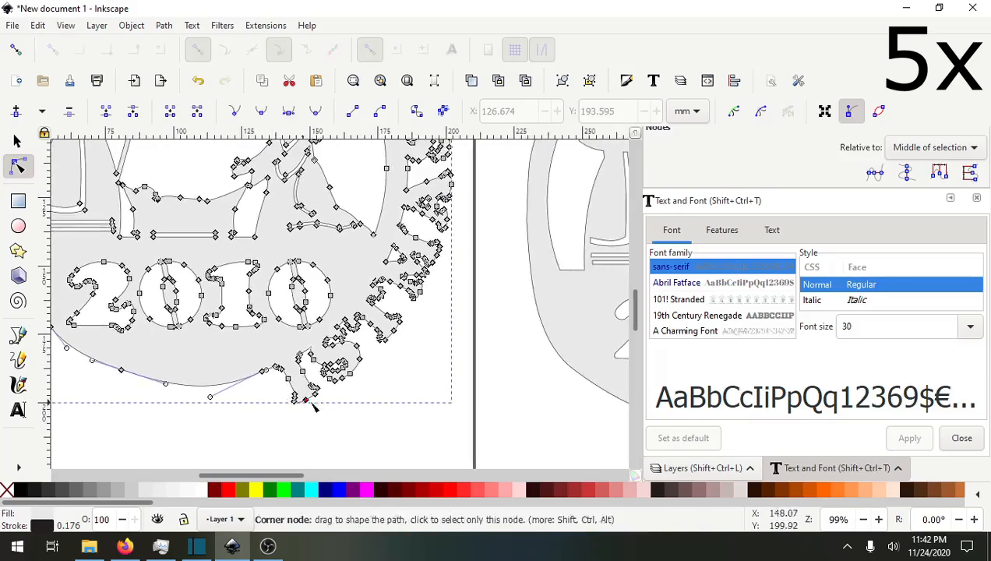
pyautogui.scroll(3, 314, 406)
pyautogui.moveTo(187, 250); pyautogui.dragTo(469, 431)
pyautogui.press('Delete')
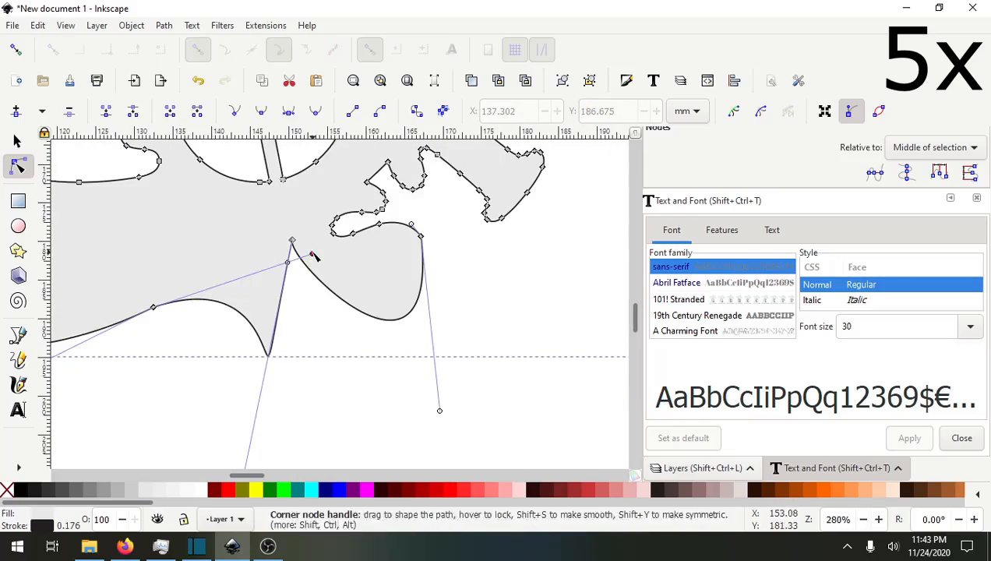
# Reshape the lower-right border curve by deleting a corner node and realigning its handles.
pyautogui.moveTo(312, 254); pyautogui.dragTo(154, 307)
pyautogui.click(293, 240)
pyautogui.press('Delete')
pyautogui.moveTo(314, 314); pyautogui.dragTo(286, 285)
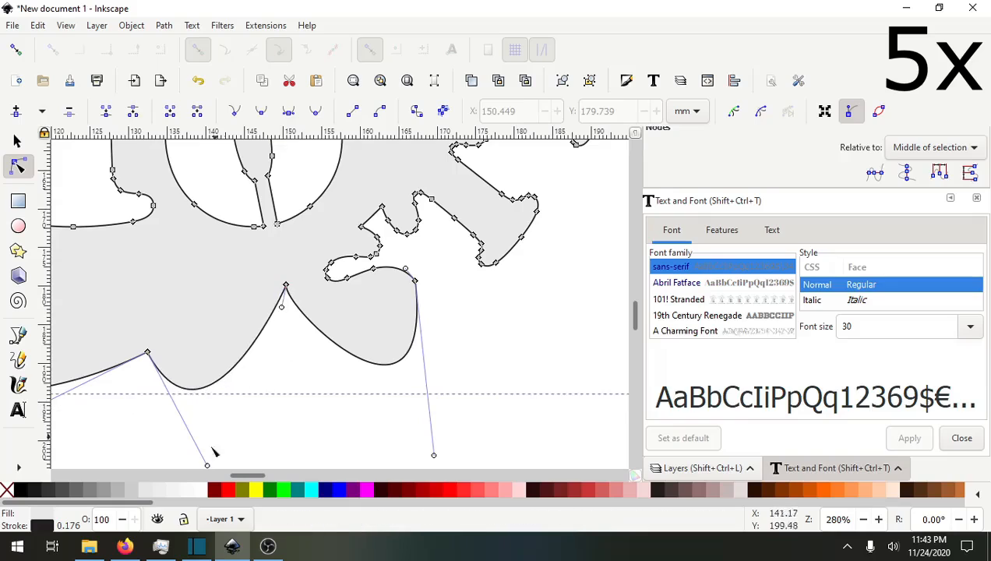
pyautogui.moveTo(208, 465); pyautogui.dragTo(148, 353)
# Delete the lettering nodes climbing the right side of the border.
pyautogui.moveTo(343, 187); pyautogui.dragTo(579, 306)
pyautogui.press('Delete')
pyautogui.press('Delete')
pyautogui.moveTo(310, 248); pyautogui.dragTo(377, 346)
pyautogui.moveTo(280, 411); pyautogui.dragTo(272, 344)
pyautogui.moveTo(480, 239); pyautogui.dragTo(385, 443)
pyautogui.moveTo(430, 182); pyautogui.dragTo(576, 441)
pyautogui.press('Delete')
pyautogui.moveTo(337, 232); pyautogui.dragTo(458, 328)
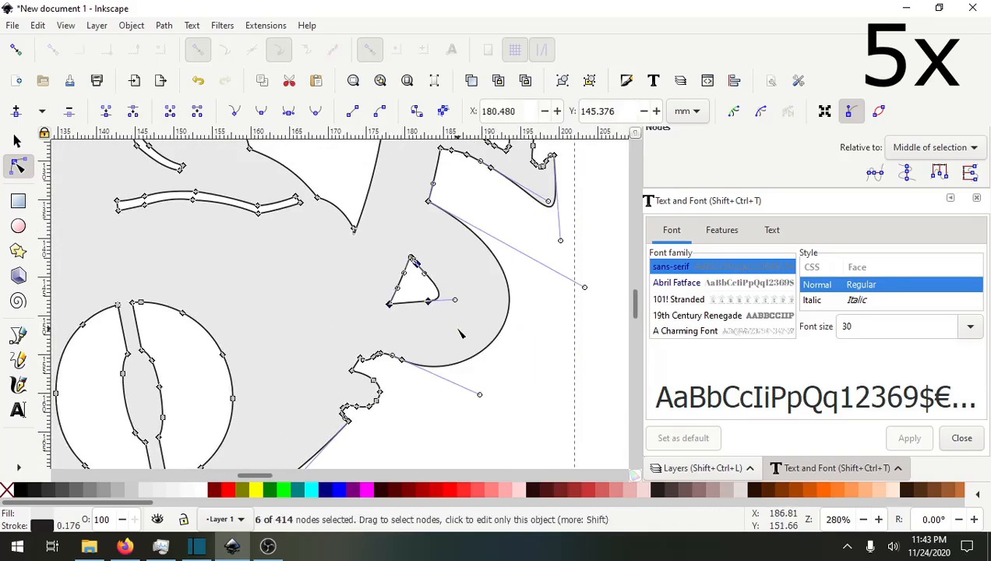
# Delete more lettering nodes further up the right side of the border.
pyautogui.press('Delete')
pyautogui.moveTo(326, 335); pyautogui.dragTo(425, 415)
pyautogui.press('Delete')
pyautogui.moveTo(288, 374); pyautogui.dragTo(350, 420)
pyautogui.moveTo(537, 277); pyautogui.dragTo(355, 377)
pyautogui.moveTo(312, 236); pyautogui.dragTo(503, 357)
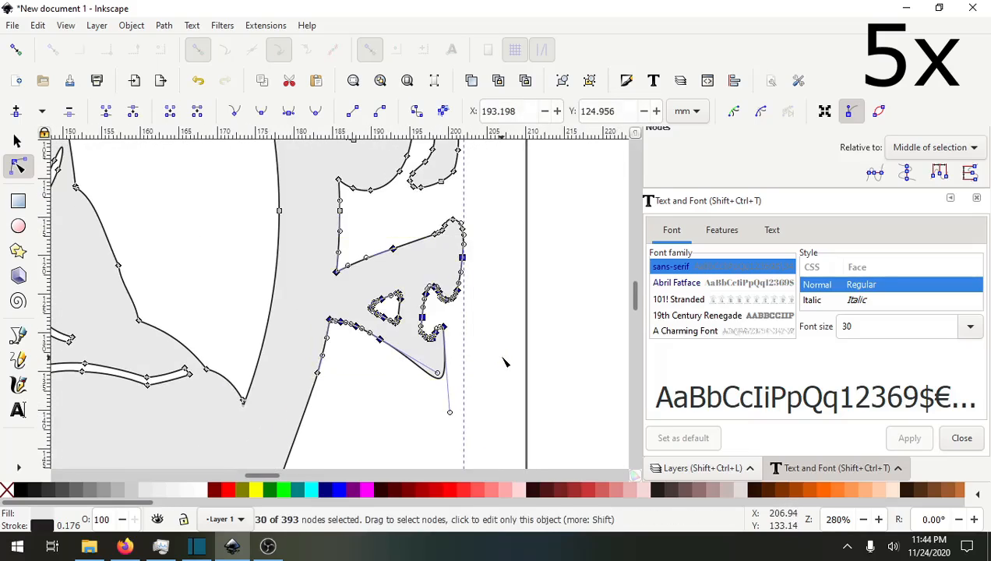
pyautogui.press('Delete')
# Delete the last lettering nodes near the top of the right border.
pyautogui.moveTo(413, 203); pyautogui.dragTo(485, 253)
pyautogui.press('Delete')
pyautogui.moveTo(372, 201); pyautogui.dragTo(377, 320)
pyautogui.moveTo(336, 218); pyautogui.dragTo(500, 355)
pyautogui.press('Delete')
pyautogui.press('Delete')
# Make the right border's remaining nodes auto-smooth to round the curve.
pyautogui.moveTo(407, 162); pyautogui.dragTo(444, 296)
pyautogui.moveTo(482, 200); pyautogui.dragTo(326, 277)
pyautogui.moveTo(363, 413); pyautogui.dragTo(366, 210)
pyautogui.moveTo(327, 413); pyautogui.dragTo(435, 218)
pyautogui.moveTo(388, 273); pyautogui.dragTo(396, 274)
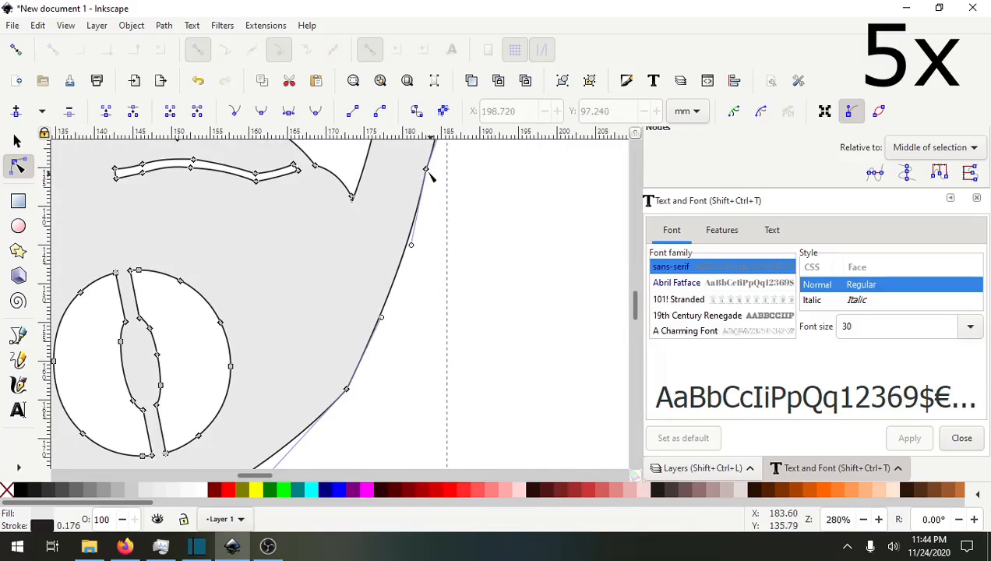
pyautogui.click(427, 169)
pyautogui.click(315, 110)
pyautogui.moveTo(403, 367); pyautogui.dragTo(462, 254)
pyautogui.click(407, 276)
pyautogui.click(315, 111)
# Make the nodes along the lower-right border curve auto-smooth for an even arc.
pyautogui.moveTo(236, 390); pyautogui.dragTo(325, 319)
pyautogui.click(323, 330)
pyautogui.click(315, 111)
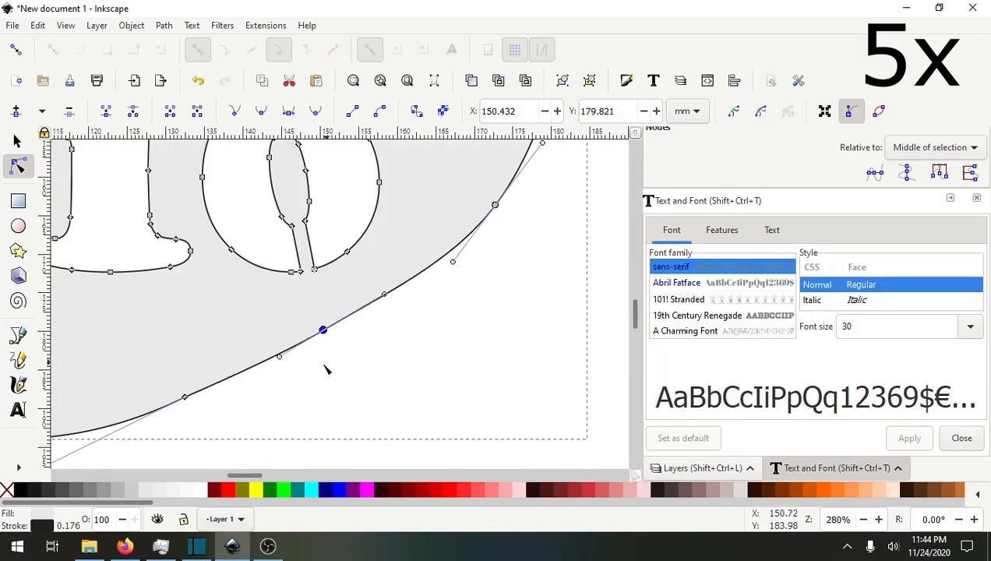
pyautogui.moveTo(187, 399); pyautogui.dragTo(385, 334)
pyautogui.click(383, 332)
pyautogui.click(315, 111)
pyautogui.scroll(-4, 441, 359)
pyautogui.click(443, 363)
pyautogui.moveTo(463, 336); pyautogui.dragTo(468, 337)
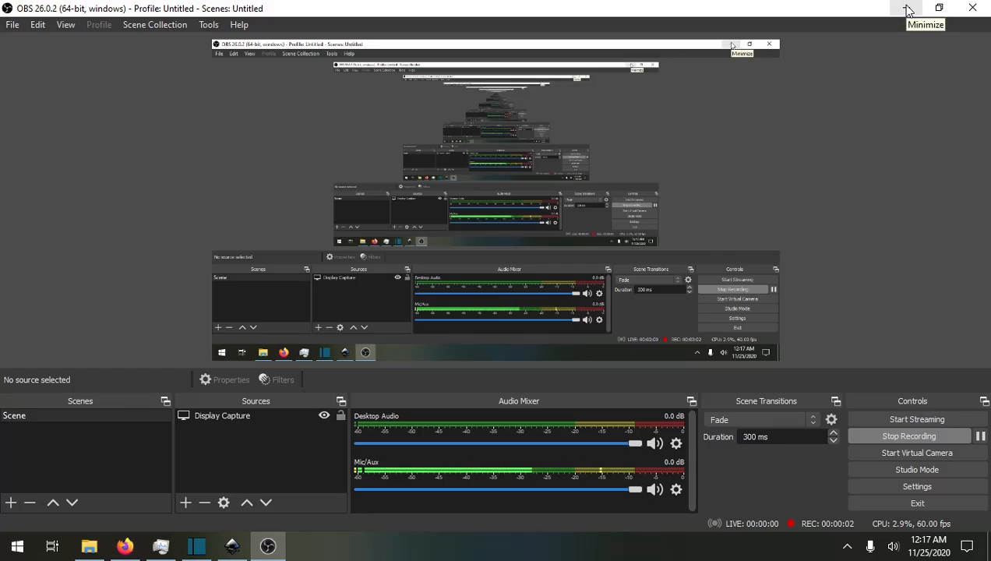
pyautogui.click(908, 10)
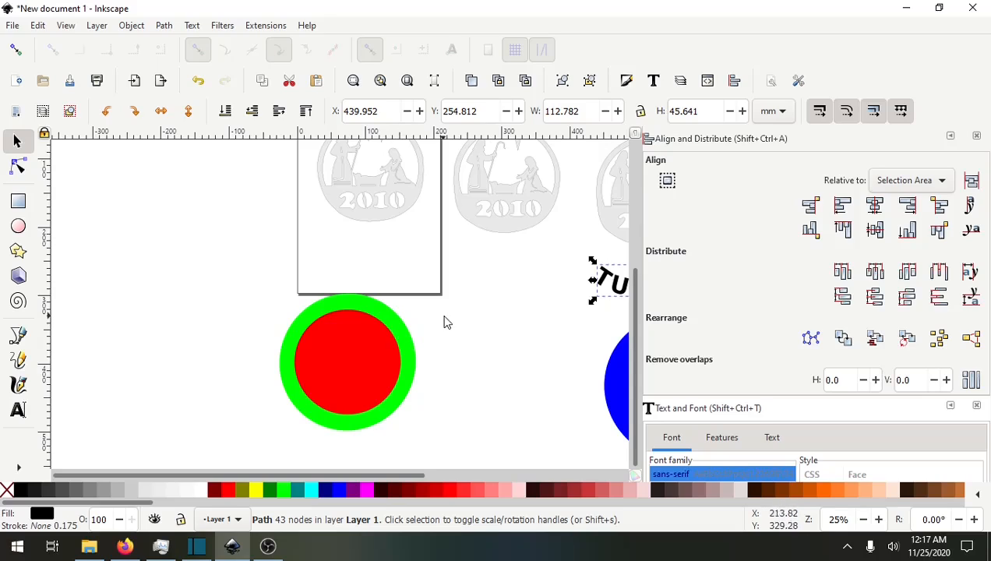
pyautogui.moveTo(457, 351); pyautogui.dragTo(441, 323)
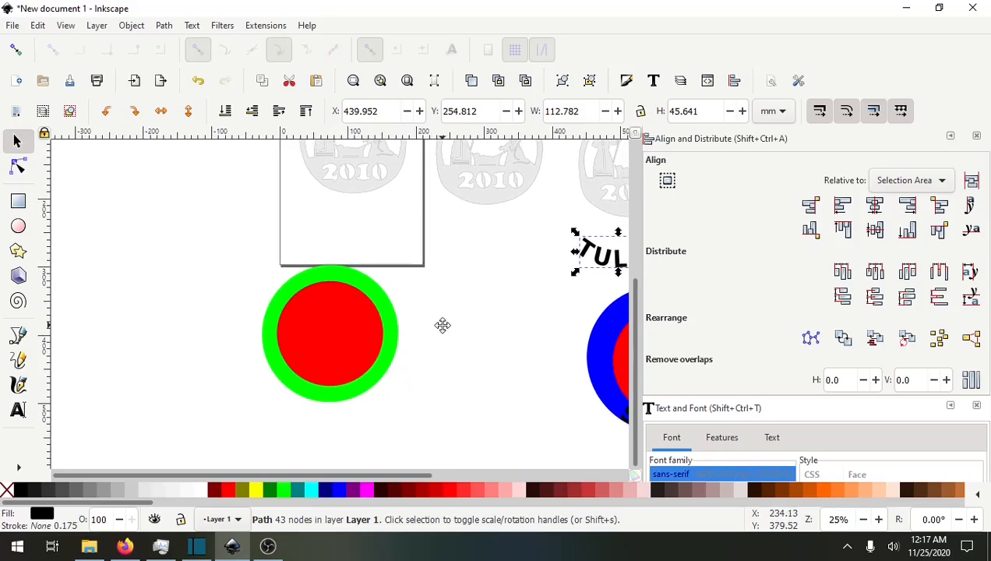
pyautogui.click(385, 311)
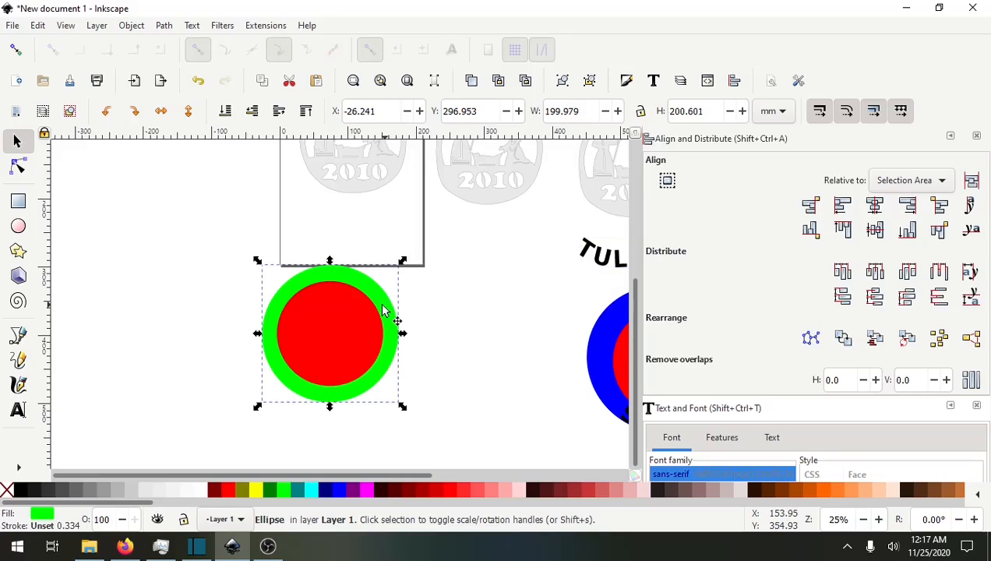
pyautogui.click(436, 340)
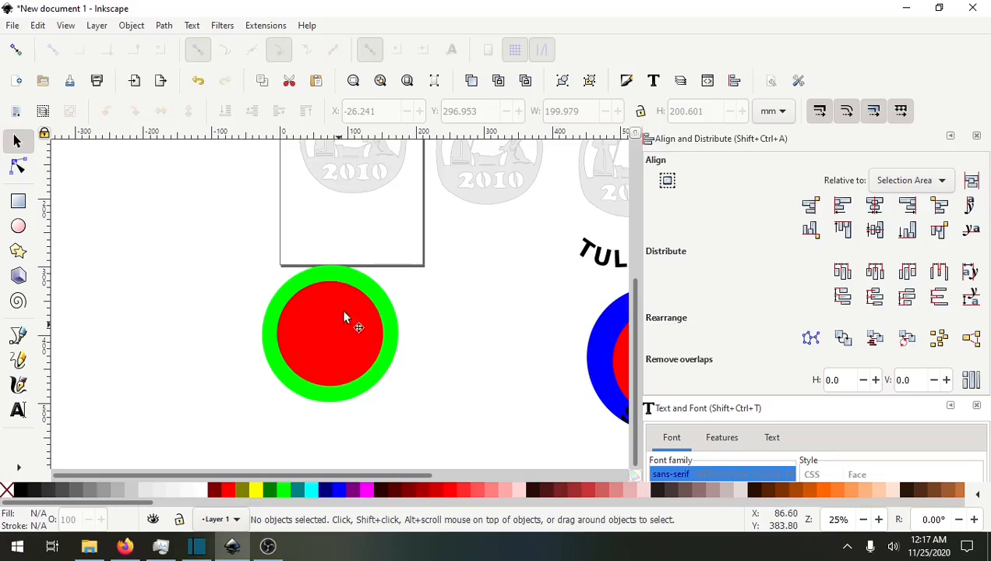
pyautogui.moveTo(184, 328); pyautogui.dragTo(188, 421)
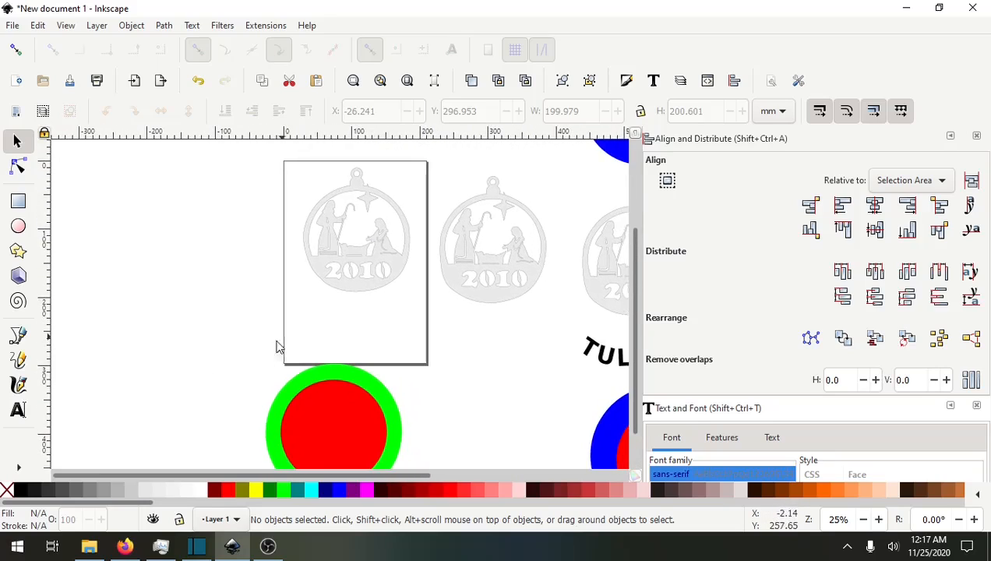
pyautogui.moveTo(276, 346); pyautogui.dragTo(237, 375)
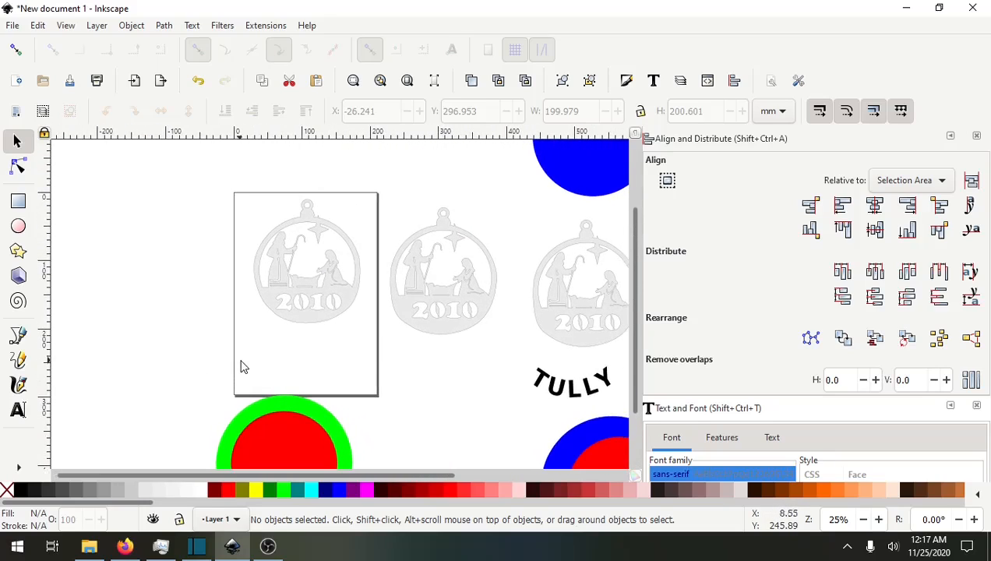
# Draw a red-filled circle about 156 mm across over the cleaned ornament.
pyautogui.click(18, 226)
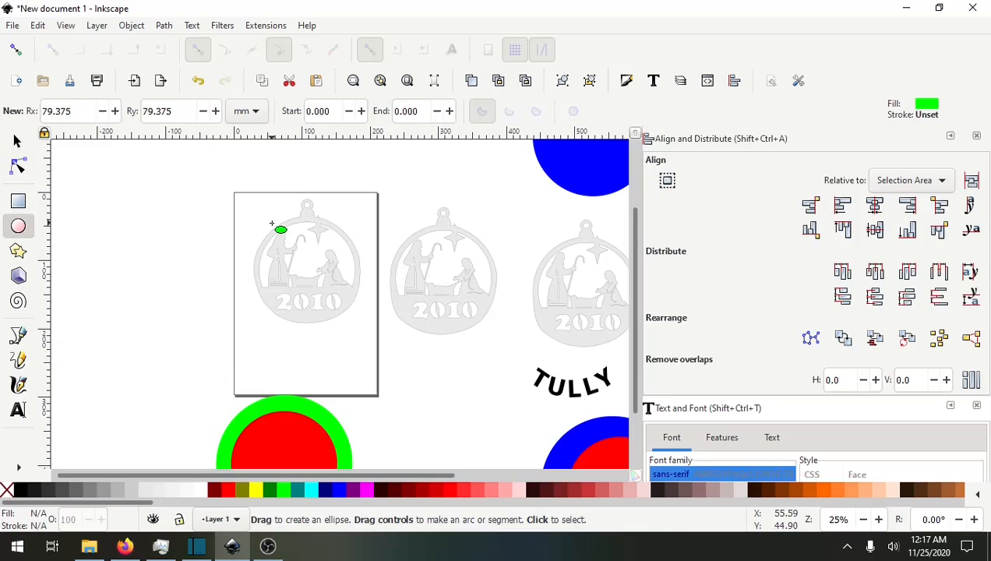
pyautogui.rightClick(229, 496)
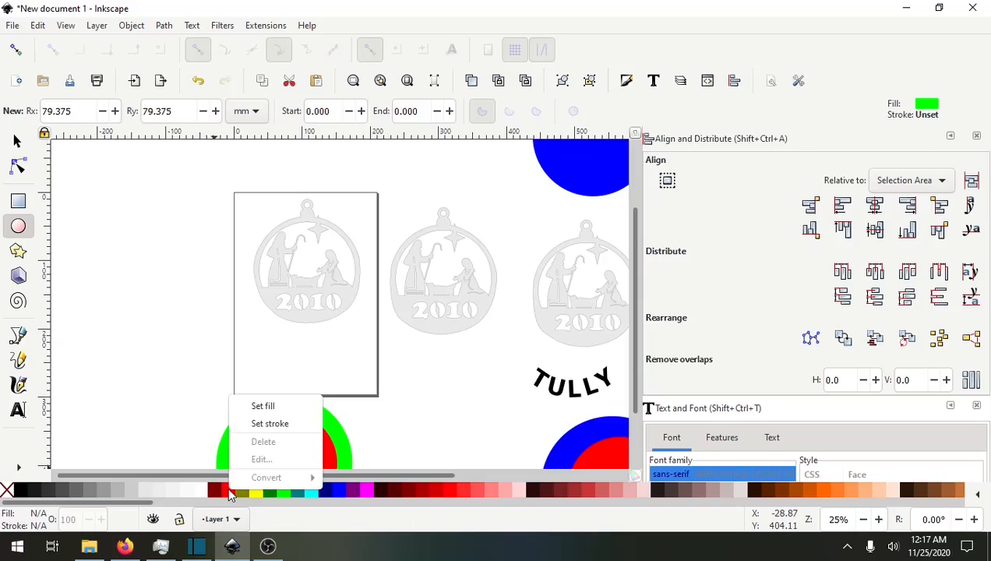
pyautogui.click(261, 405)
pyautogui.moveTo(278, 279); pyautogui.dragTo(369, 325)
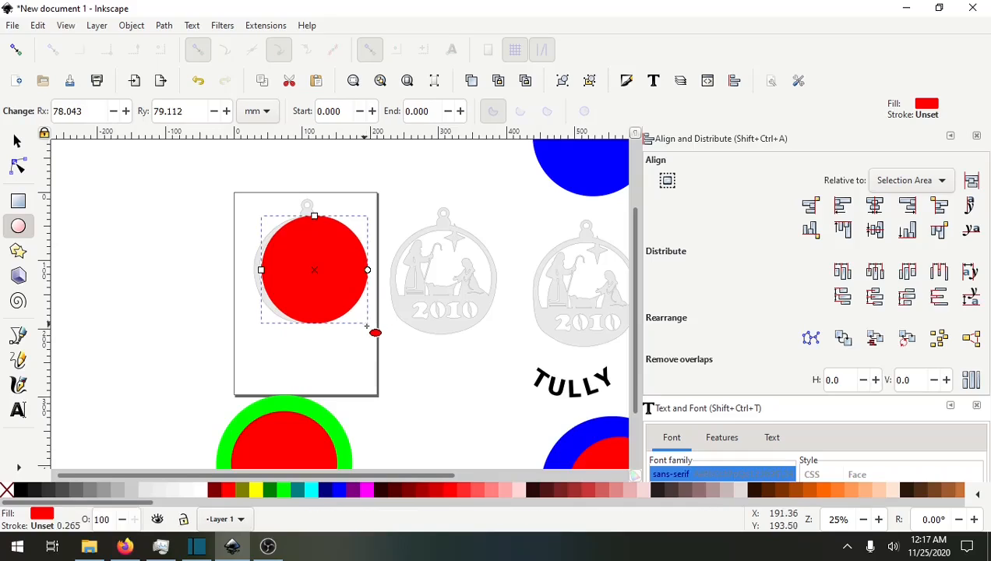
# Position the red circle centered over the ornament's round frame.
pyautogui.click(18, 142)
pyautogui.moveTo(271, 271); pyautogui.dragTo(128, 284)
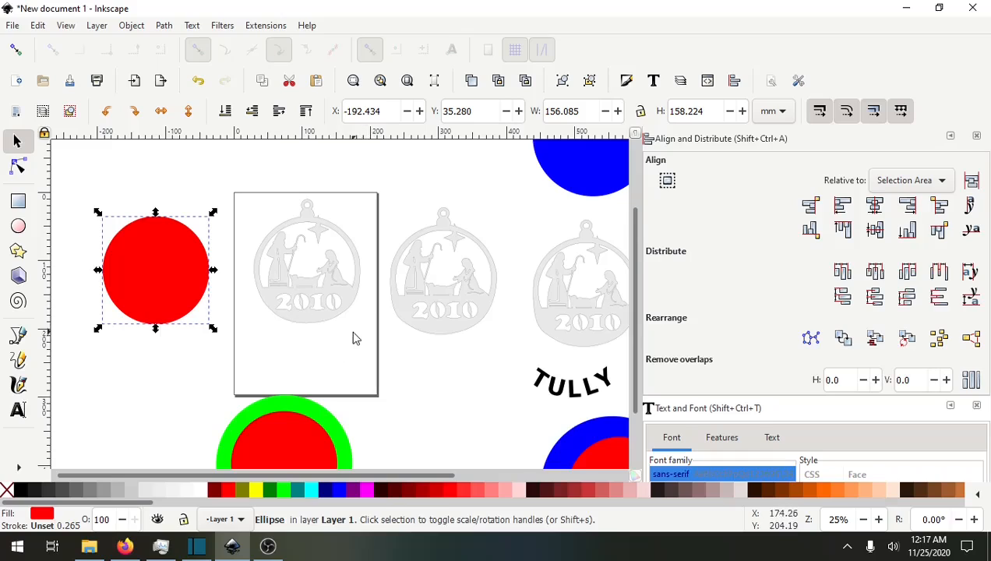
pyautogui.scroll(3, 355, 337)
pyautogui.scroll(-1, 374, 343)
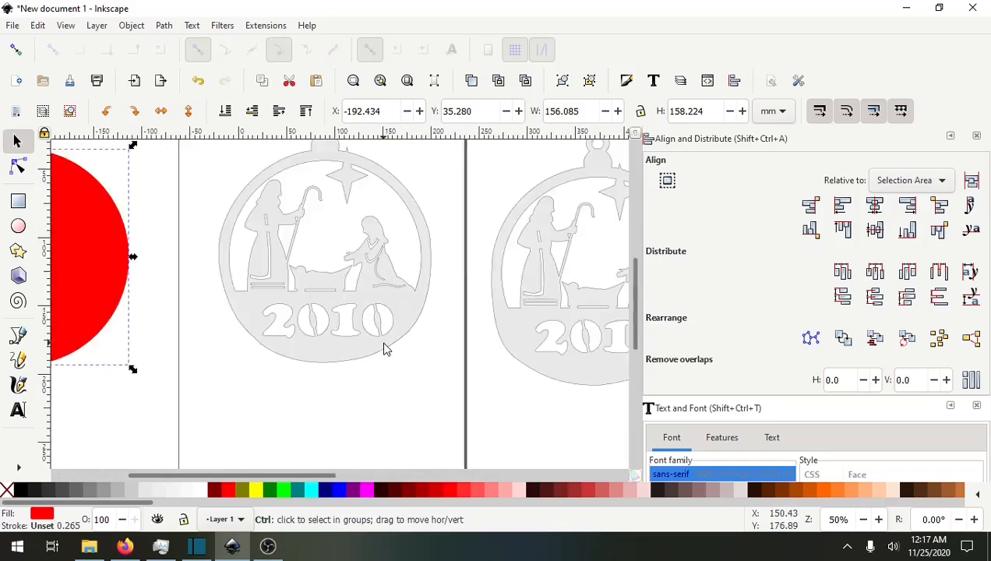
pyautogui.scroll(-1, 383, 348)
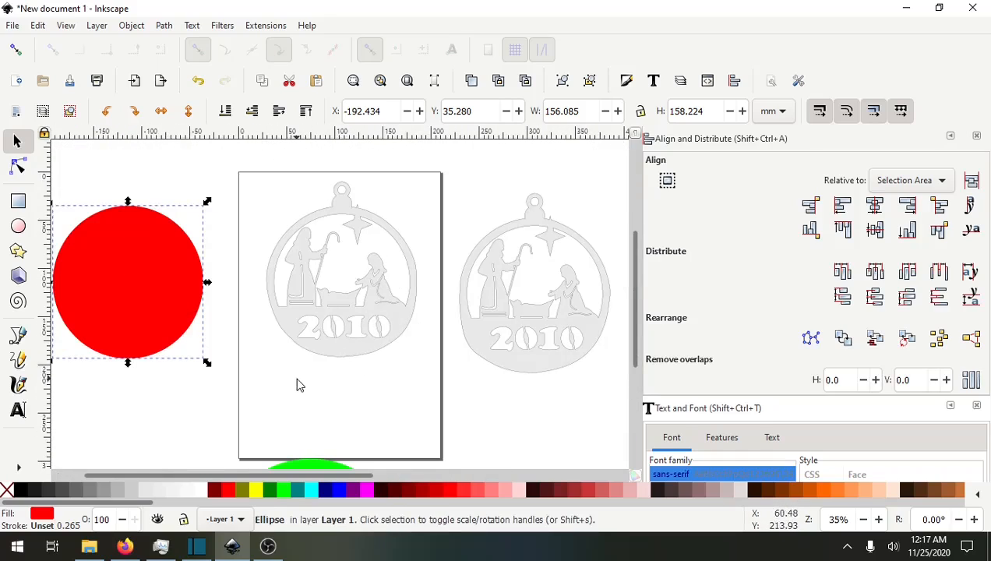
pyautogui.moveTo(147, 318); pyautogui.dragTo(265, 341)
pyautogui.moveTo(350, 334); pyautogui.dragTo(359, 322)
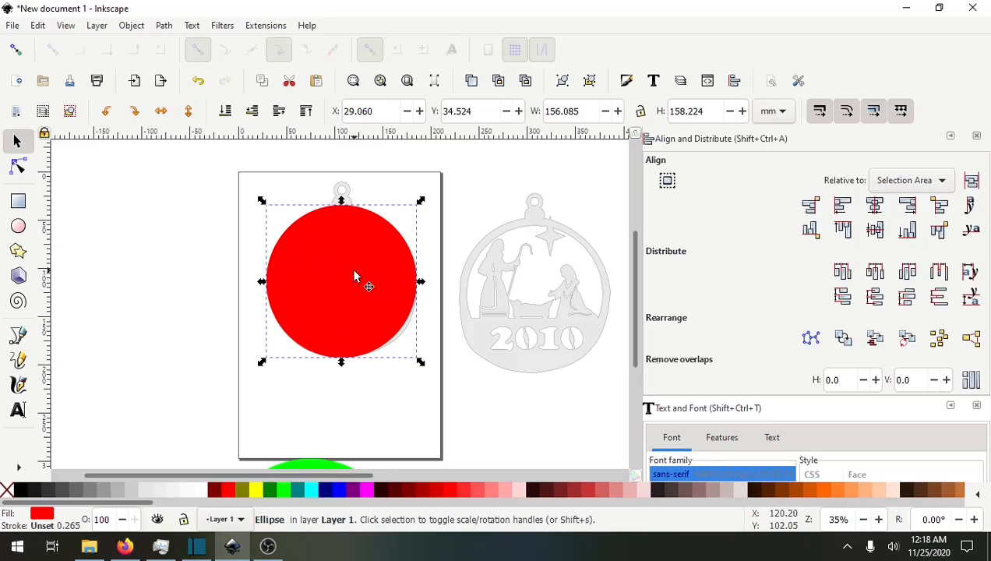
# Lower the red circle to the bottom and reduce its height to about 156 mm.
pyautogui.click(132, 25)
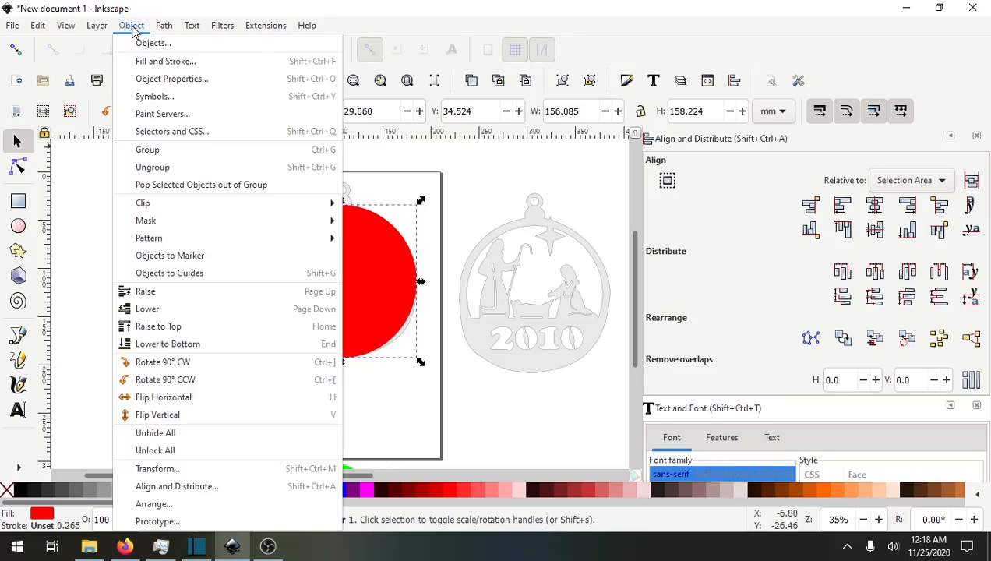
pyautogui.click(171, 345)
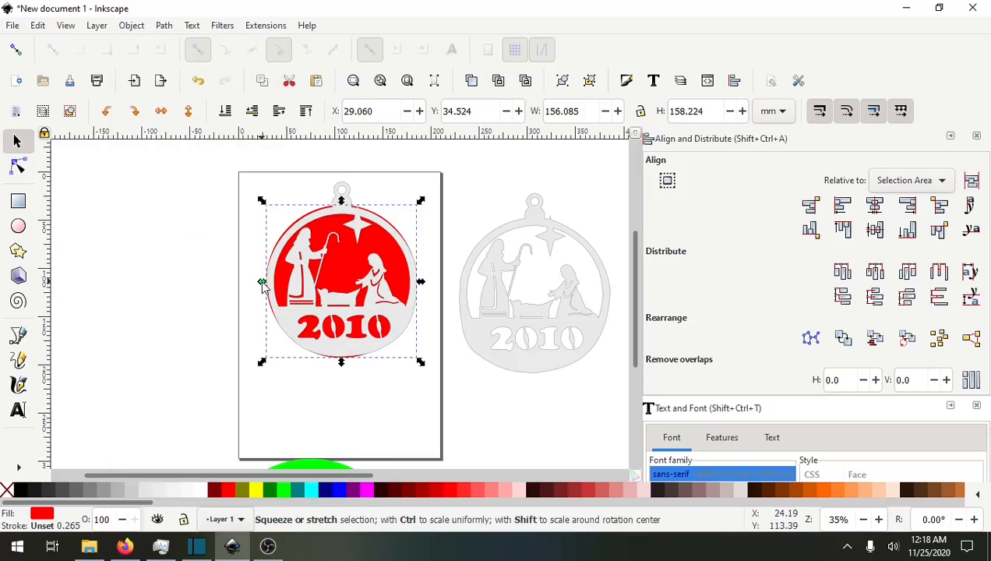
pyautogui.moveTo(261, 281); pyautogui.dragTo(262, 282)
pyautogui.moveTo(343, 205); pyautogui.dragTo(343, 212)
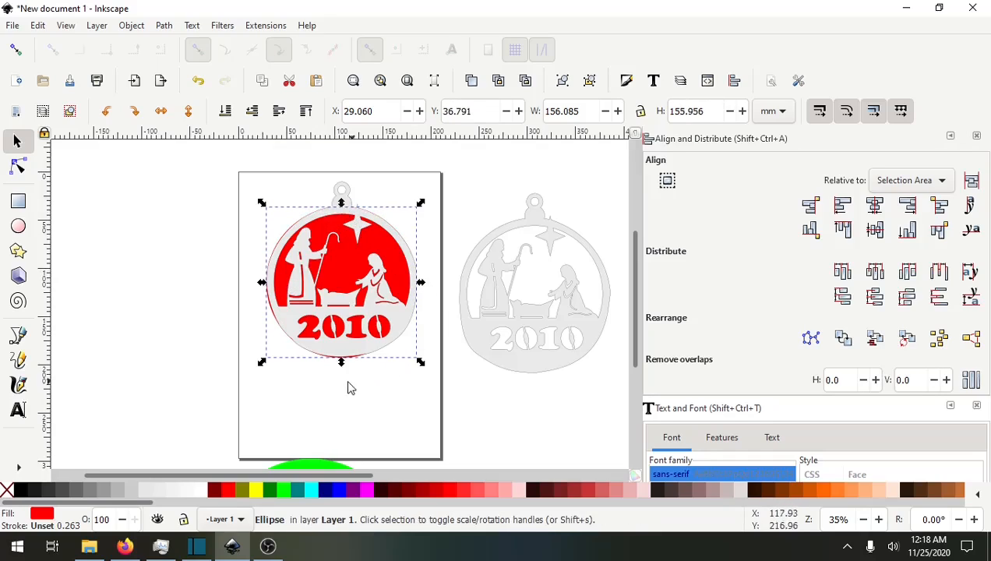
# Move the red circle off the ornament to sit beside the green ring.
pyautogui.moveTo(341, 365); pyautogui.dragTo(342, 364)
pyautogui.moveTo(343, 262); pyautogui.dragTo(218, 382)
pyautogui.scroll(-3, 413, 270)
pyautogui.scroll(-3, 389, 300)
pyautogui.hscroll(-2, 365, 325)
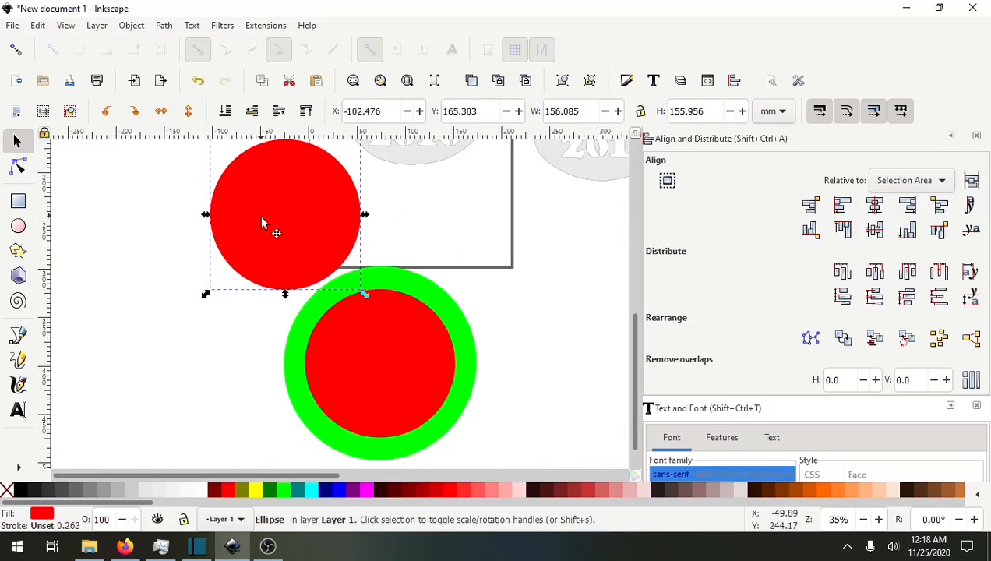
pyautogui.moveTo(263, 221); pyautogui.dragTo(169, 263)
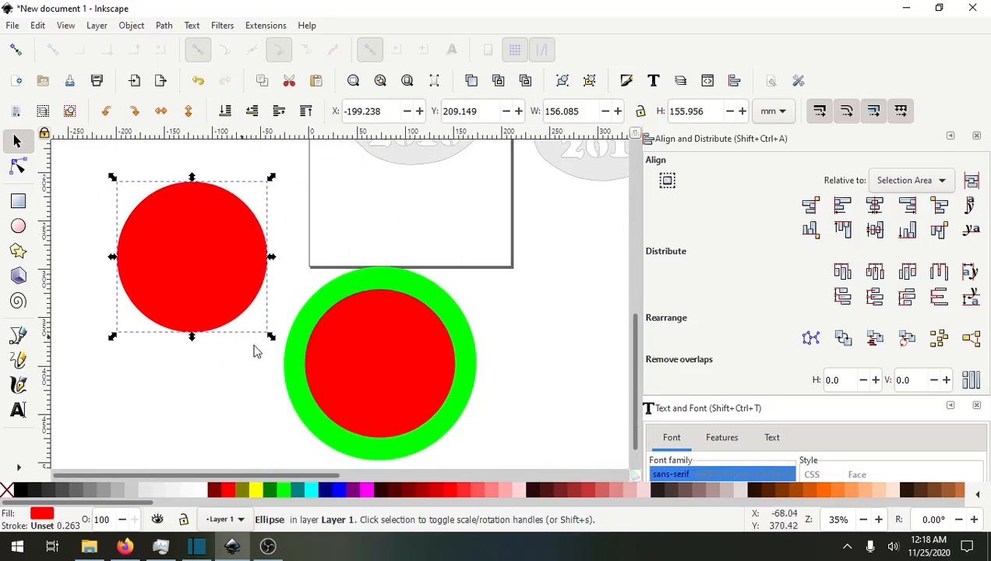
pyautogui.click(296, 380)
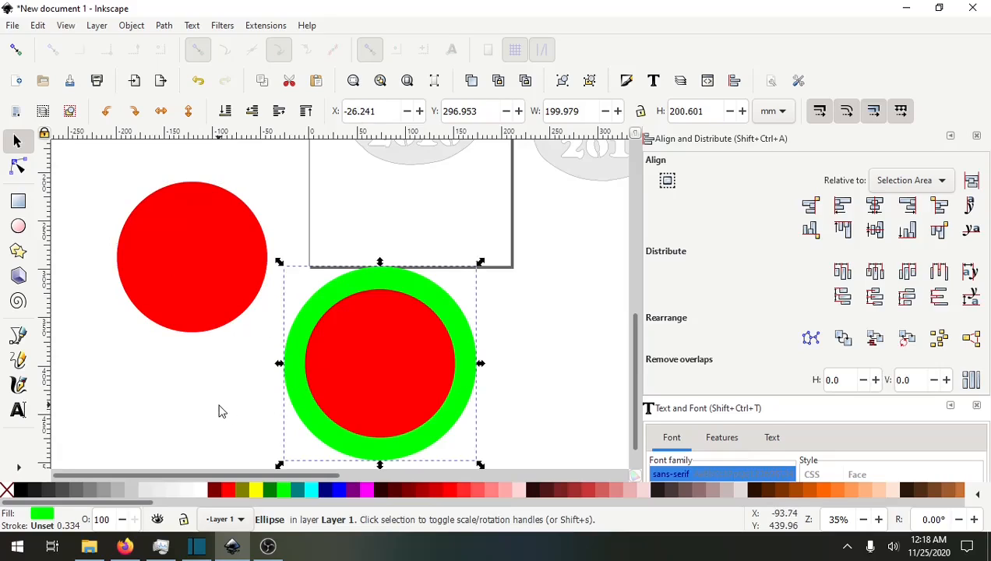
pyautogui.moveTo(219, 405); pyautogui.dragTo(290, 380)
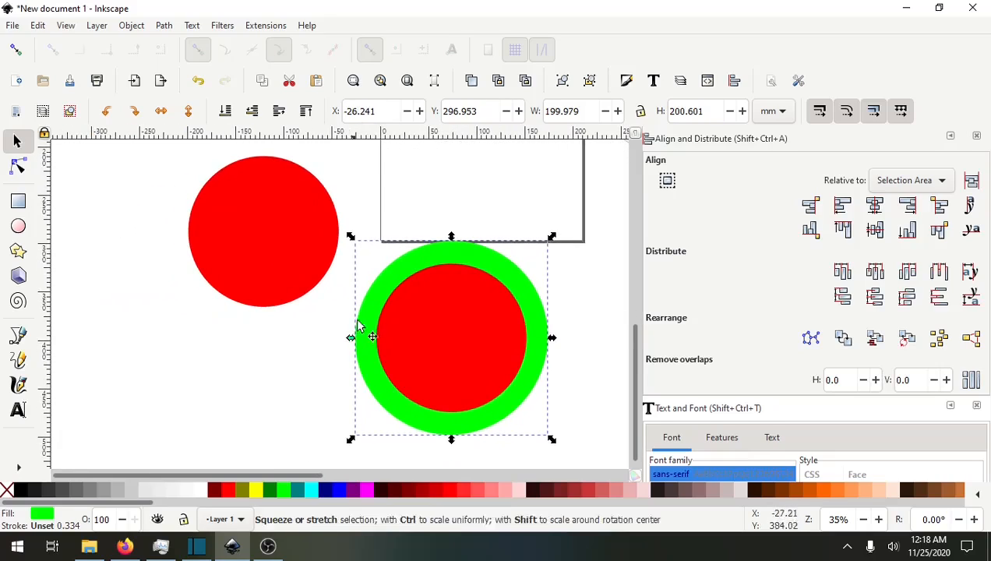
# Duplicate the red circle in place and fill the copy with yellow.
pyautogui.click(250, 262)
pyautogui.moveTo(327, 375); pyautogui.dragTo(378, 400)
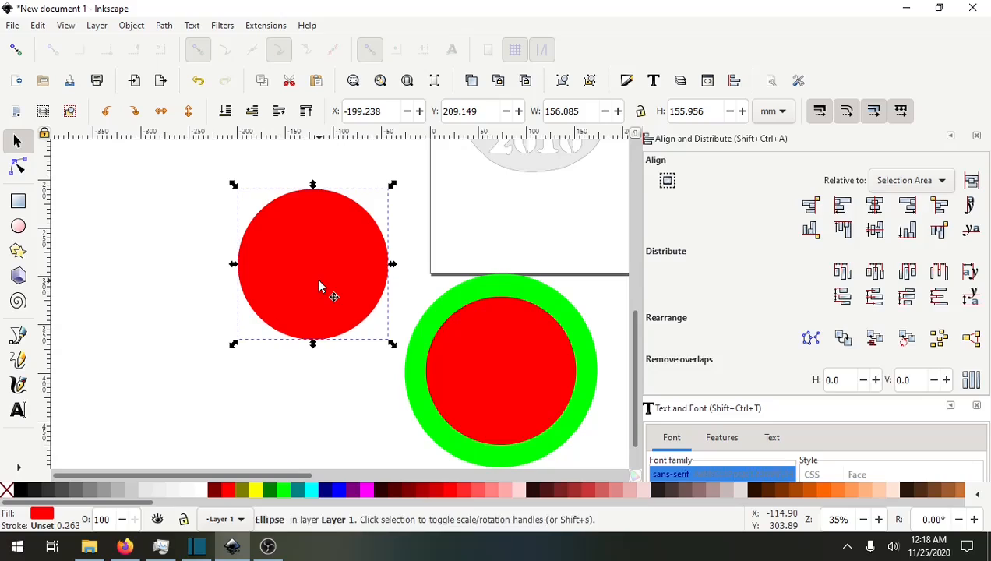
pyautogui.moveTo(310, 289); pyautogui.dragTo(246, 318)
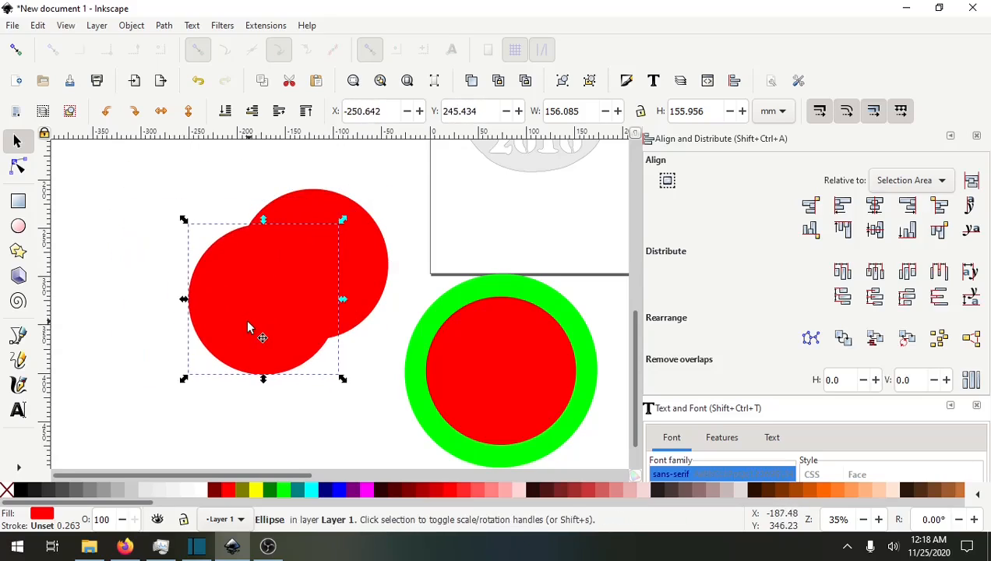
pyautogui.hotkey('ctrl', 'z')
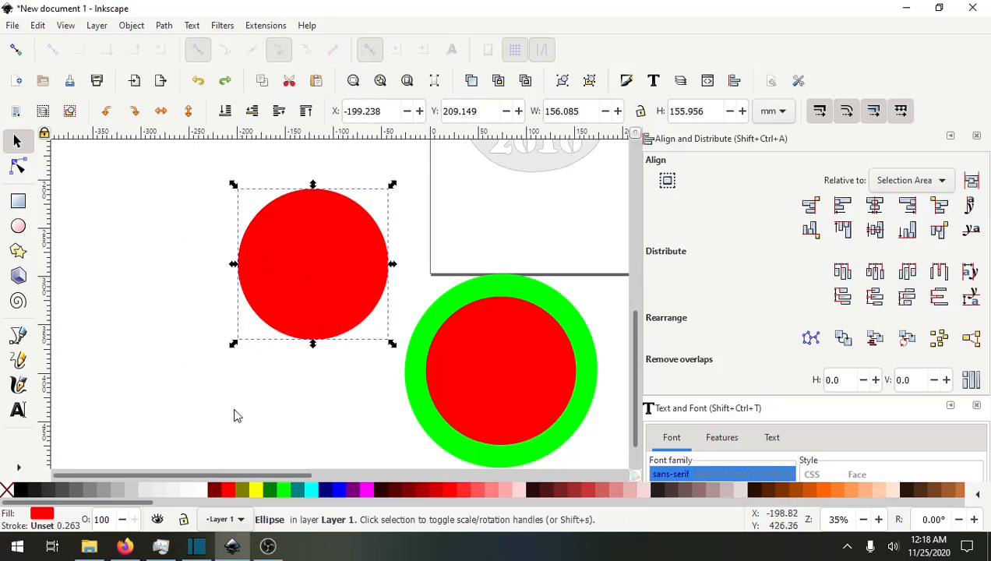
pyautogui.rightClick(257, 491)
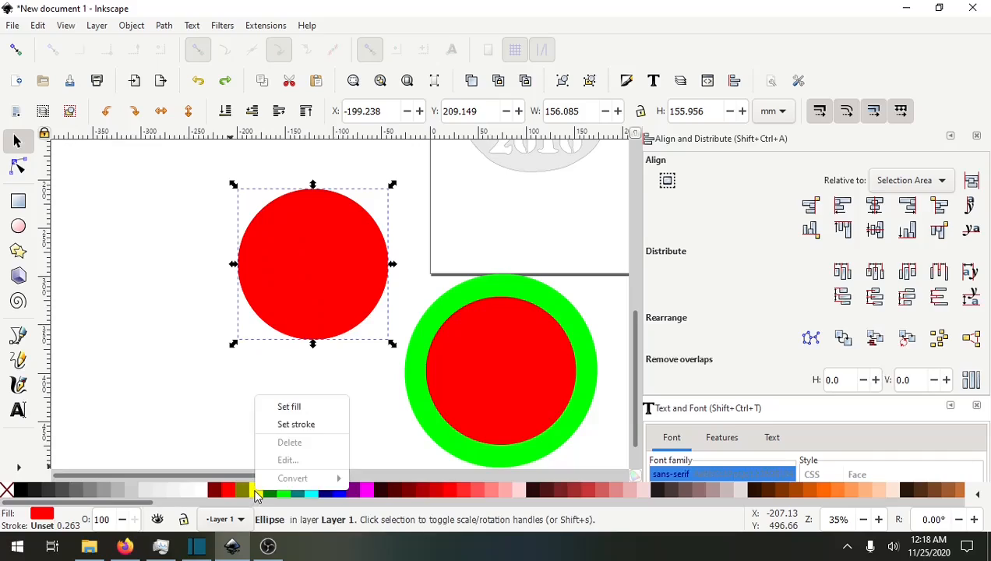
pyautogui.click(286, 406)
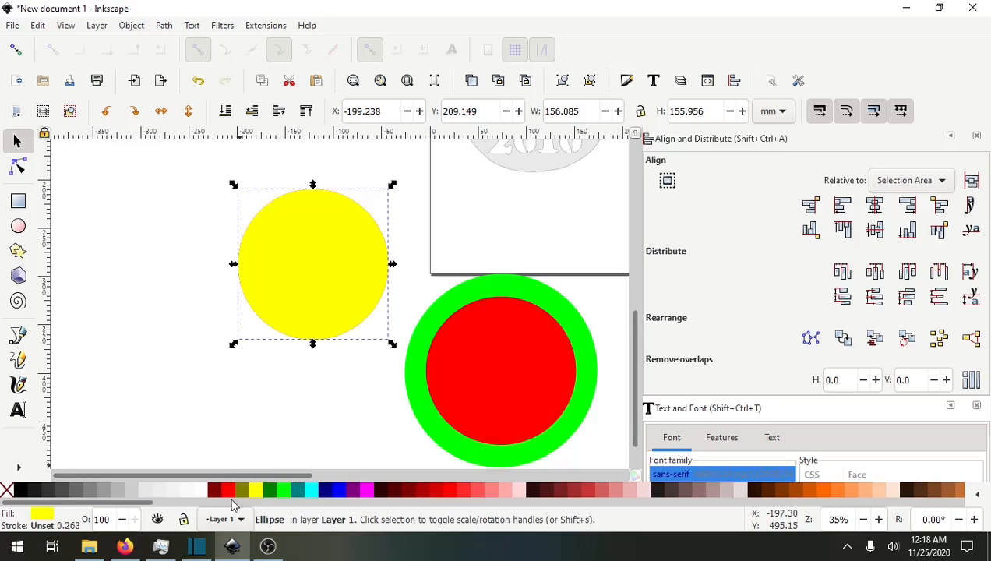
# Lower the yellow circle to the bottom and enlarge it uniformly to about 205 mm across.
pyautogui.moveTo(267, 382); pyautogui.dragTo(260, 413)
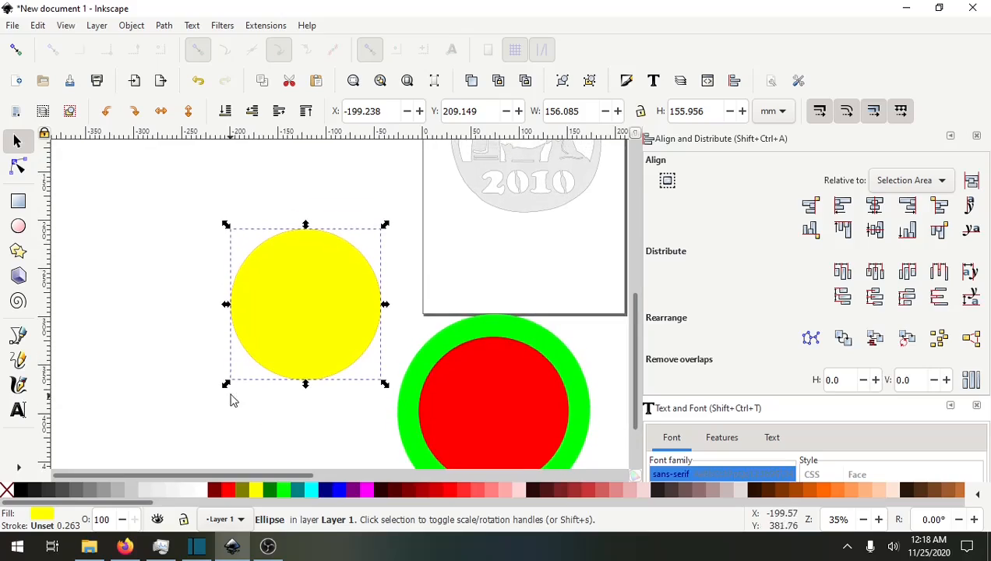
pyautogui.moveTo(225, 385); pyautogui.dragTo(193, 408)
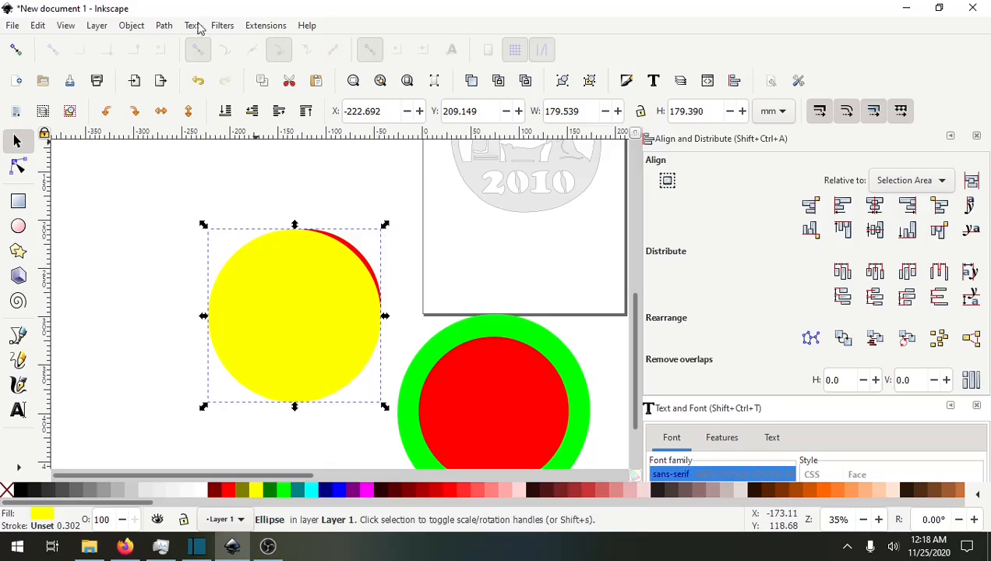
pyautogui.click(131, 26)
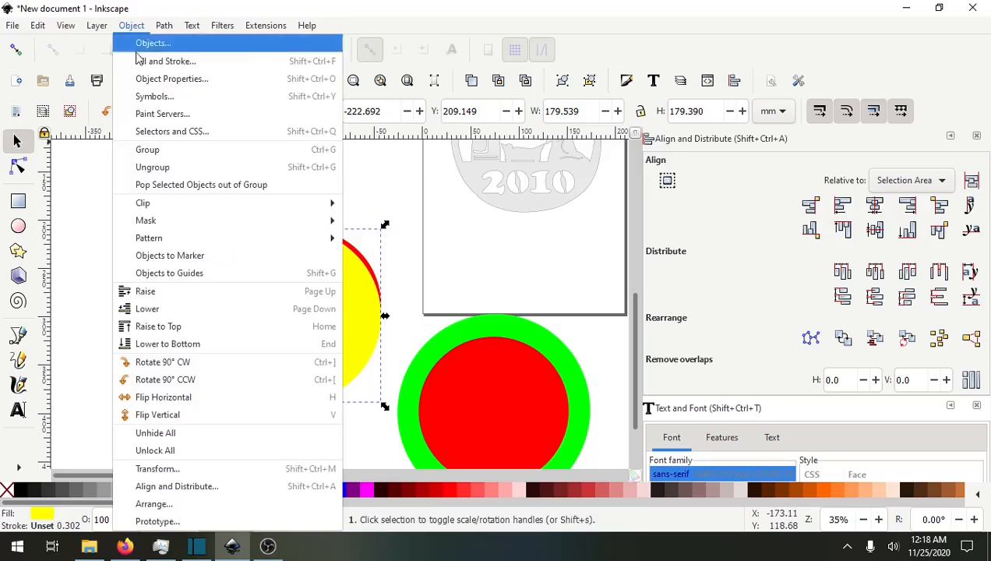
pyautogui.click(167, 345)
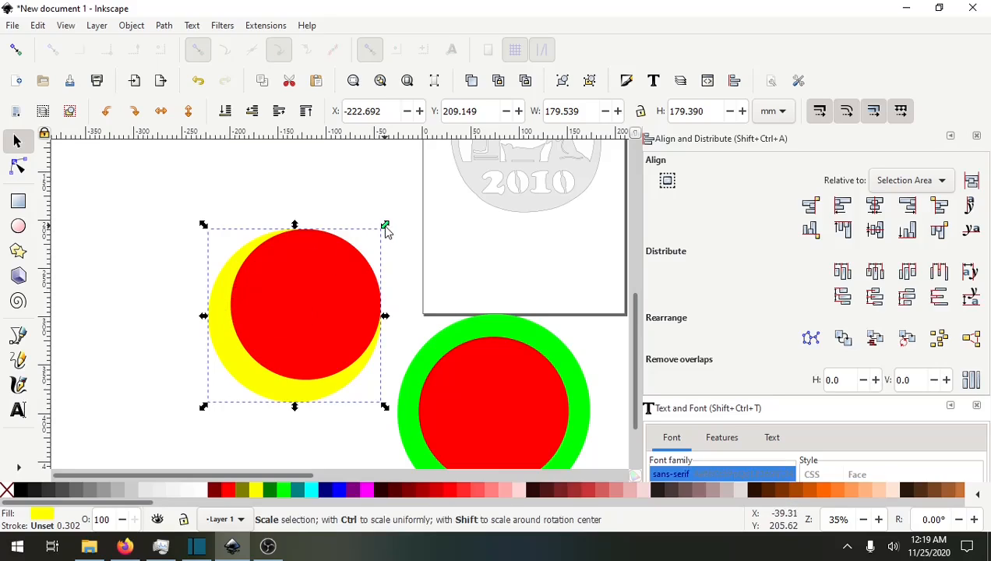
pyautogui.press('ctrl')
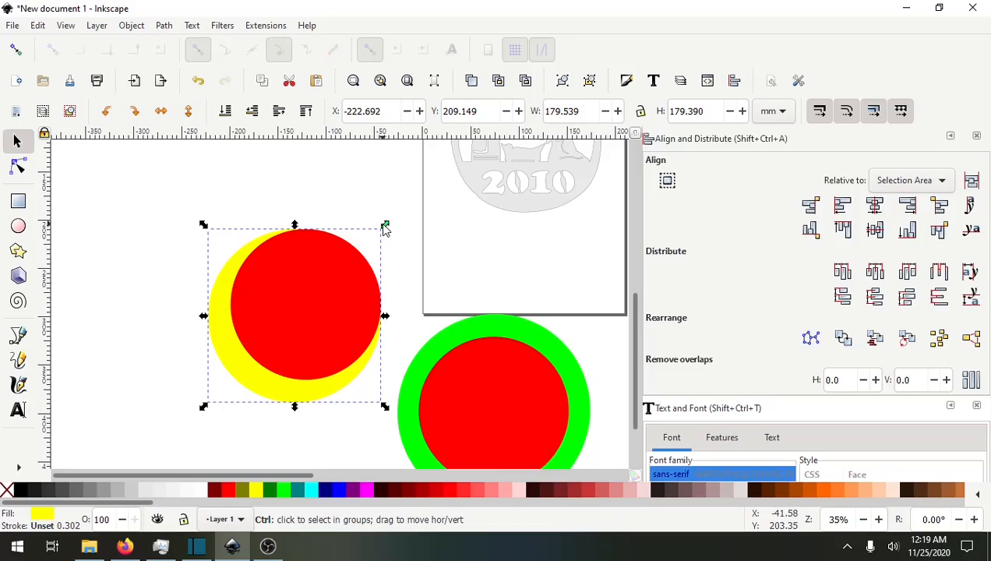
pyautogui.moveTo(385, 227); pyautogui.dragTo(406, 197)
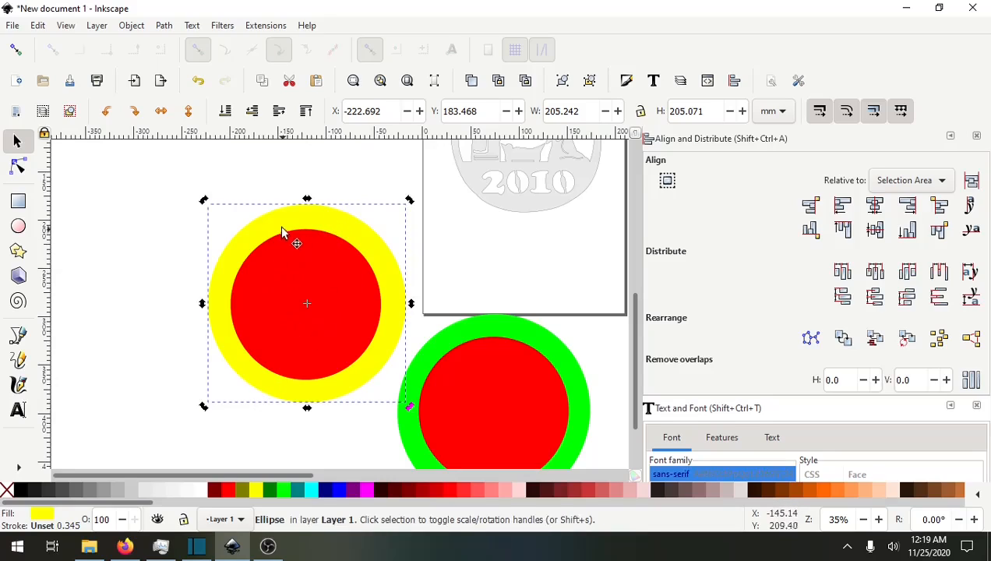
# Center the yellow and red circles on each other both horizontally and vertically.
pyautogui.keyDown('shift'); pyautogui.click(289, 297); pyautogui.keyUp('shift')
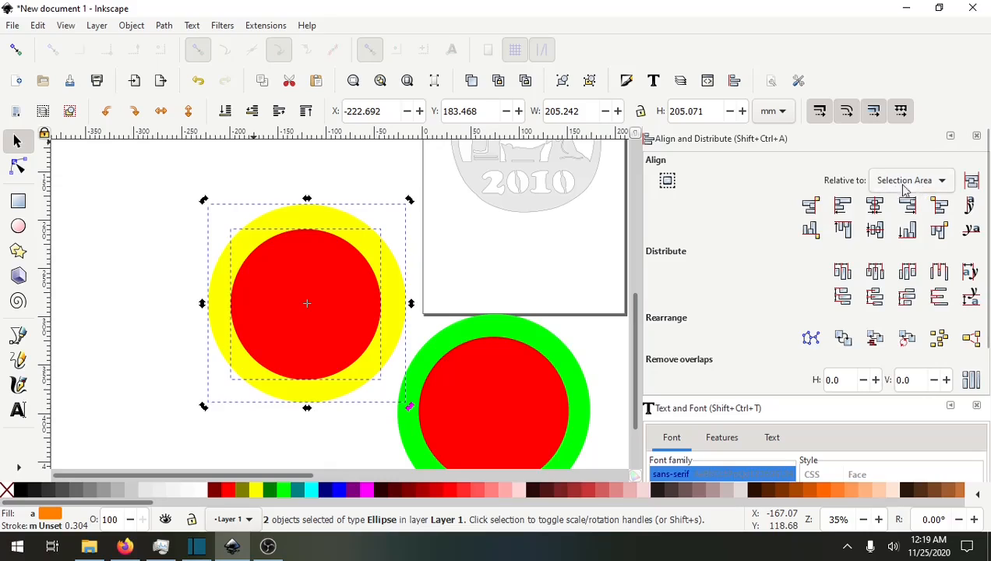
pyautogui.click(875, 205)
pyautogui.click(874, 229)
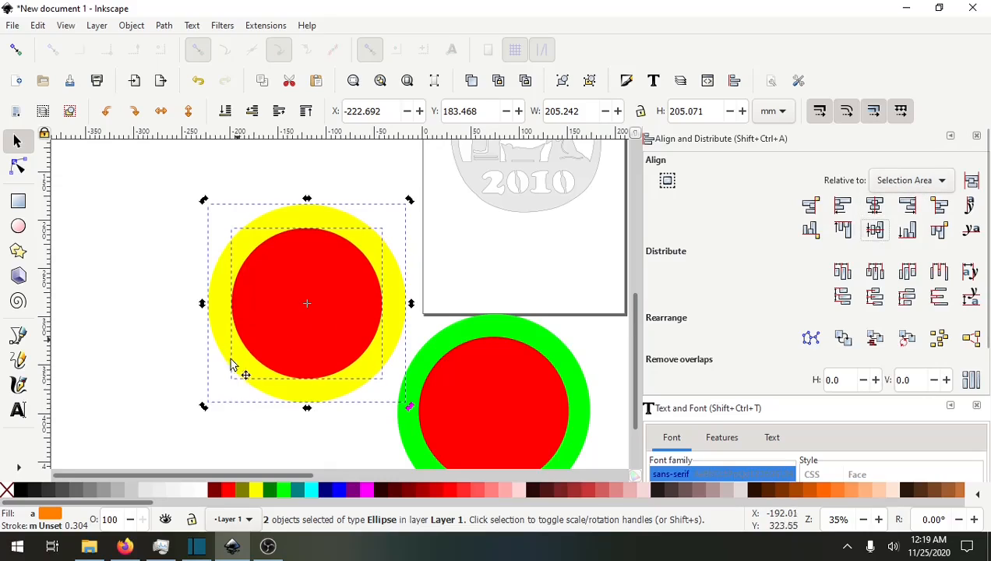
pyautogui.click(120, 338)
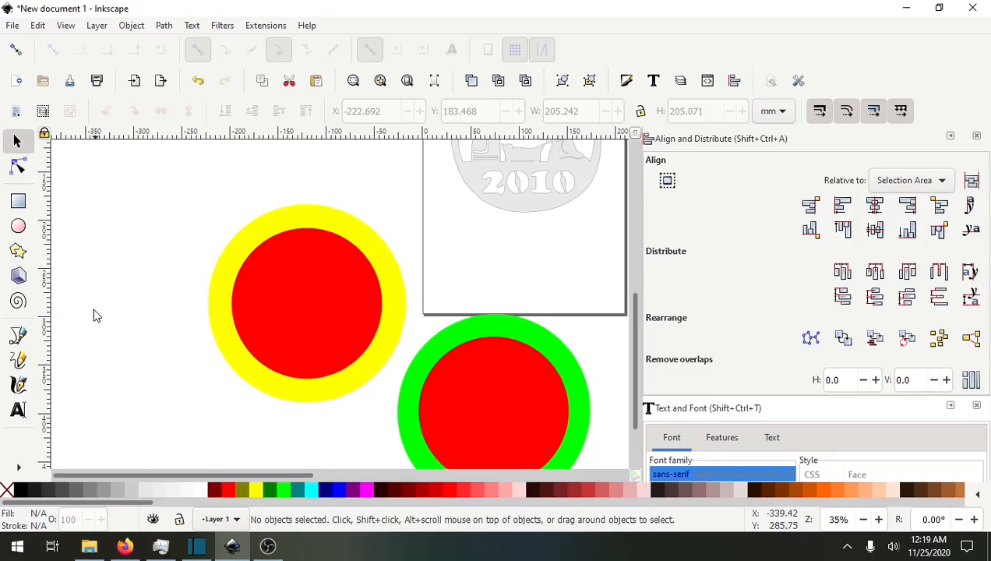
# Create a text object with a surname in capitals on the empty canvas left of the circles.
pyautogui.moveTo(109, 304); pyautogui.dragTo(162, 261)
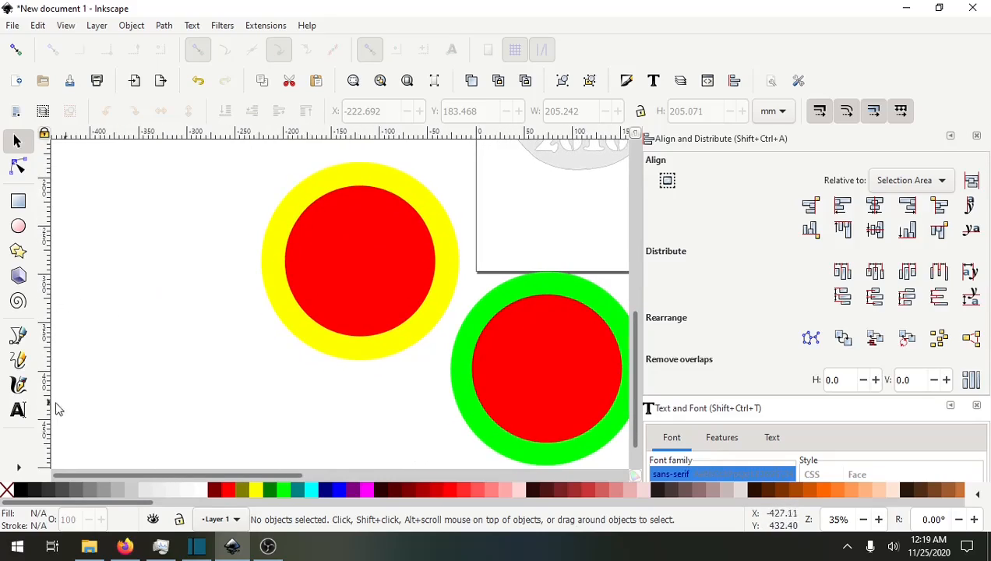
pyautogui.click(18, 409)
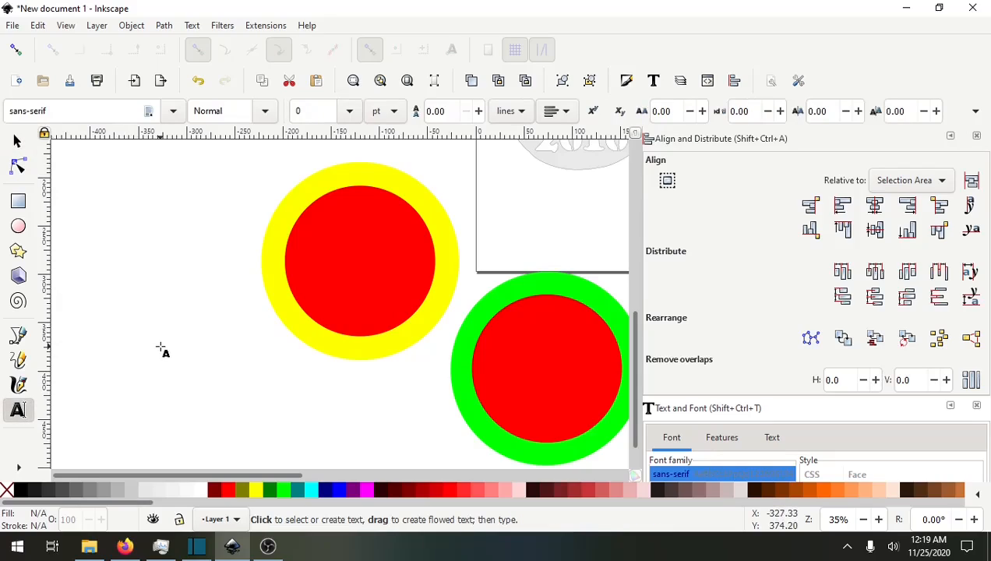
pyautogui.moveTo(160, 346); pyautogui.dragTo(220, 396)
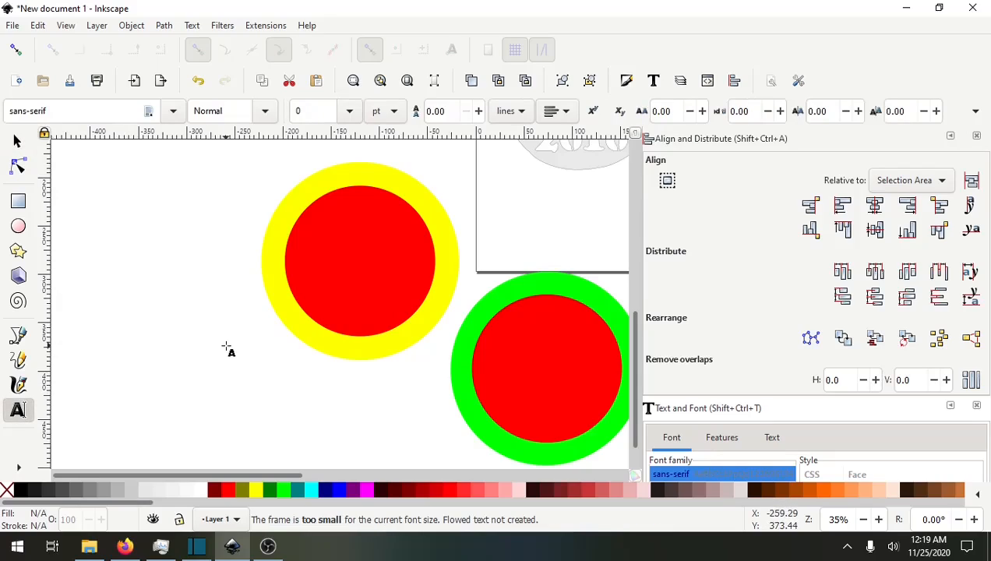
pyautogui.click(155, 352)
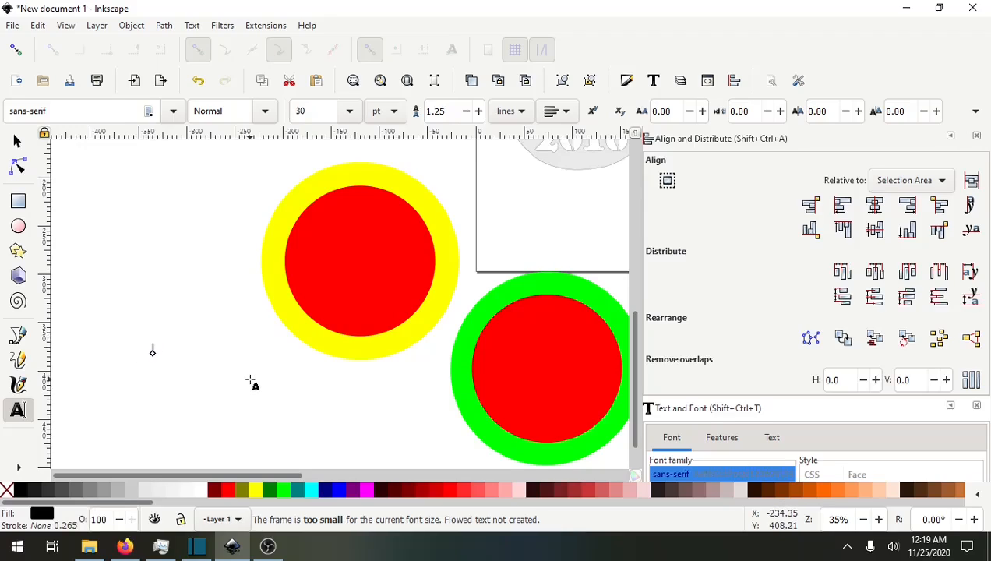
pyautogui.write('TOLU')
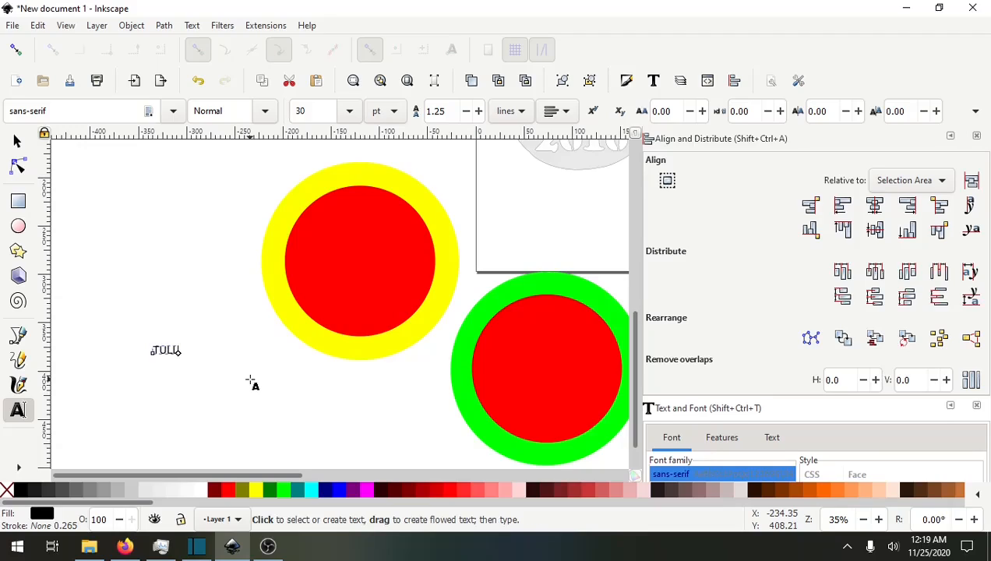
# Set the name text to Bold at 144 pt.
pyautogui.click(265, 113)
pyautogui.click(216, 178)
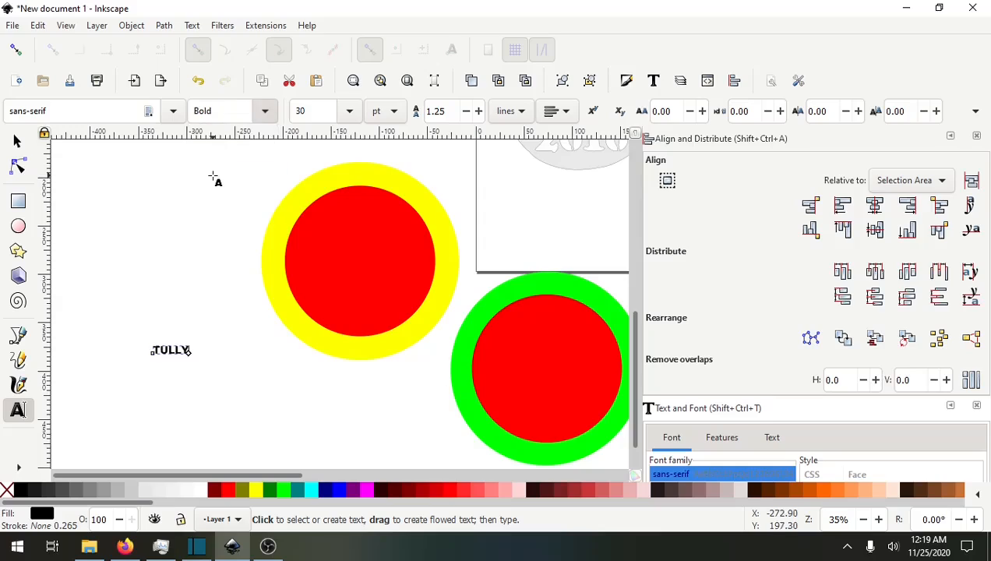
pyautogui.click(349, 110)
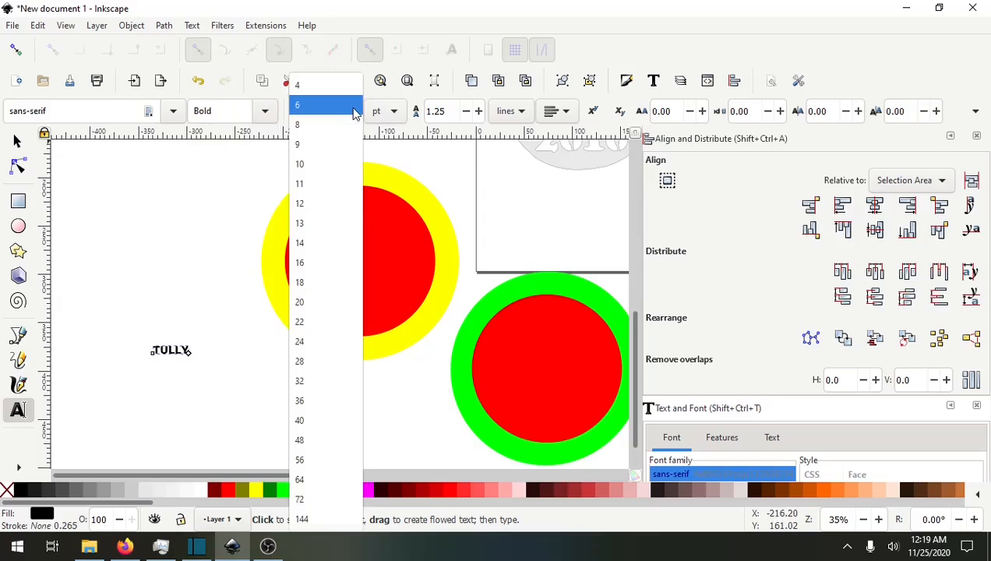
pyautogui.click(300, 525)
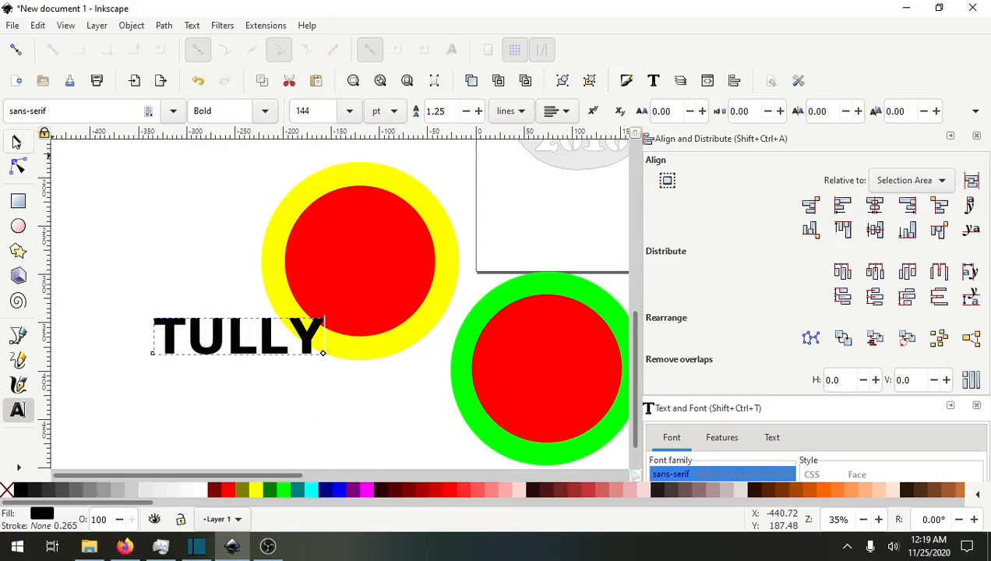
# Move the name text onto the ornament's 2010 lettering and scale it down to about 102 mm wide.
pyautogui.click(17, 141)
pyautogui.moveTo(273, 343); pyautogui.dragTo(577, 225)
pyautogui.moveTo(489, 259); pyautogui.dragTo(294, 361)
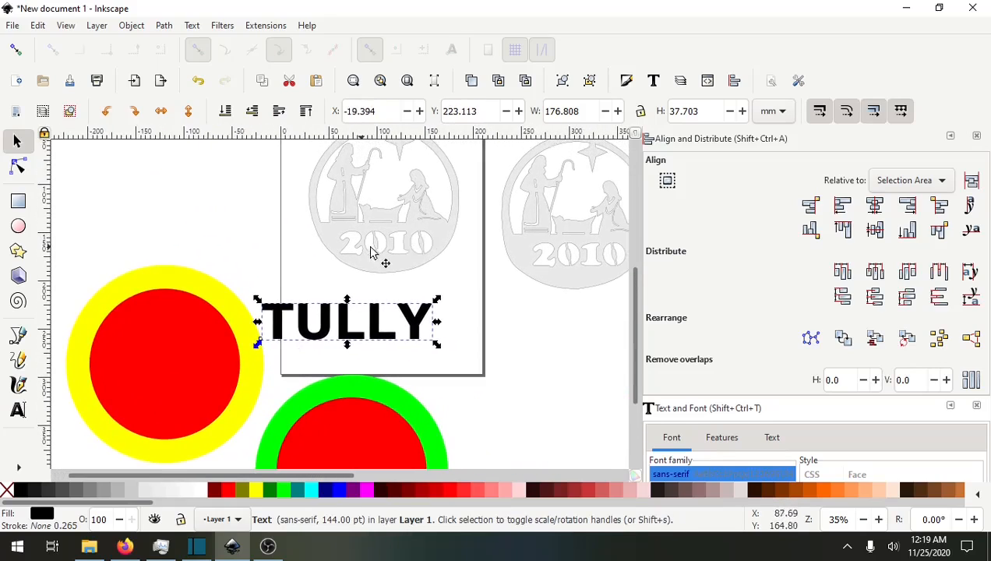
pyautogui.moveTo(377, 329); pyautogui.dragTo(464, 254)
pyautogui.moveTo(522, 274); pyautogui.dragTo(494, 272)
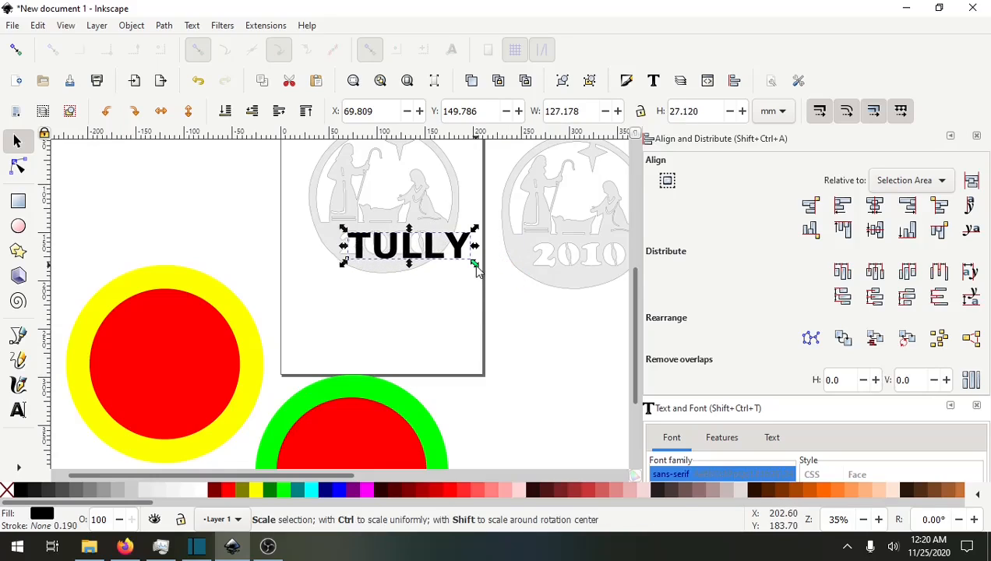
pyautogui.moveTo(475, 267)
pyautogui.mouseDown()
pyautogui.moveTo(458, 266)
pyautogui.moveTo(468, 266)
pyautogui.mouseUp()
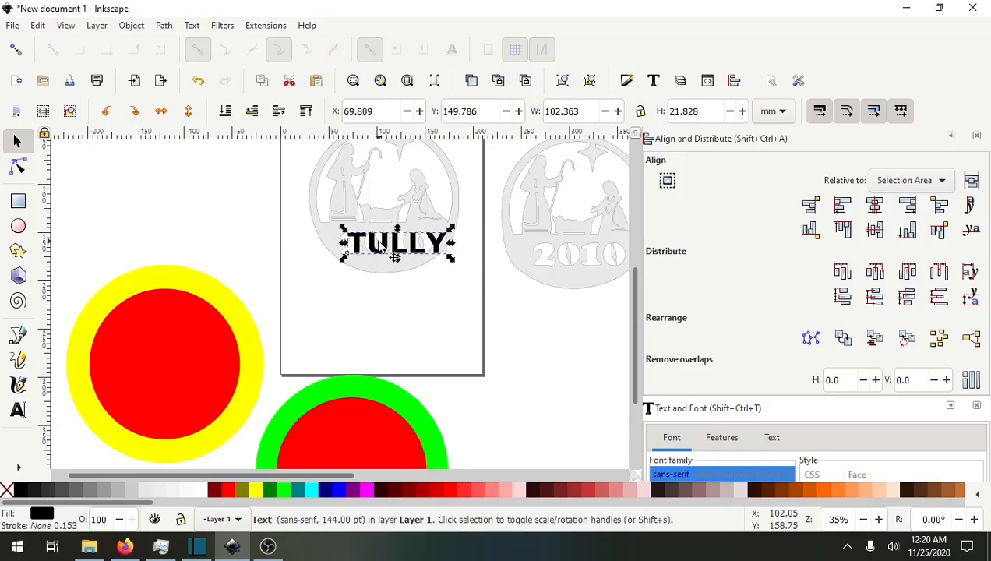
# Adjust the name text's position over the date area and widen it to about 117 mm.
pyautogui.keyDown('ctrl'); pyautogui.scroll(2, 376, 265); pyautogui.keyUp('ctrl')
pyautogui.keyDown('ctrl'); pyautogui.scroll(2, 368, 274); pyautogui.keyUp('ctrl')
pyautogui.scroll(4, 350, 355)
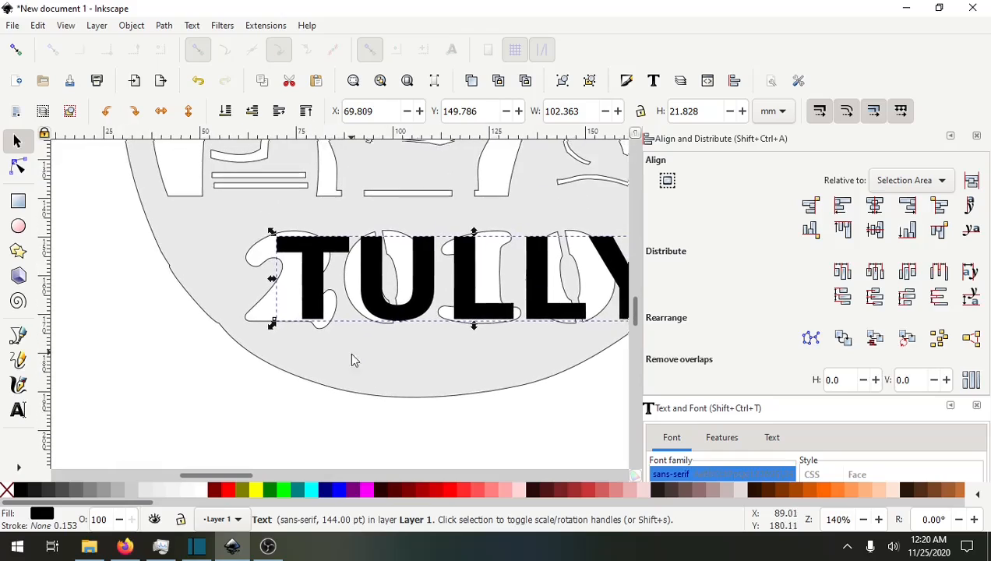
pyautogui.moveTo(311, 265); pyautogui.dragTo(306, 256)
pyautogui.hscroll(4, 438, 388)
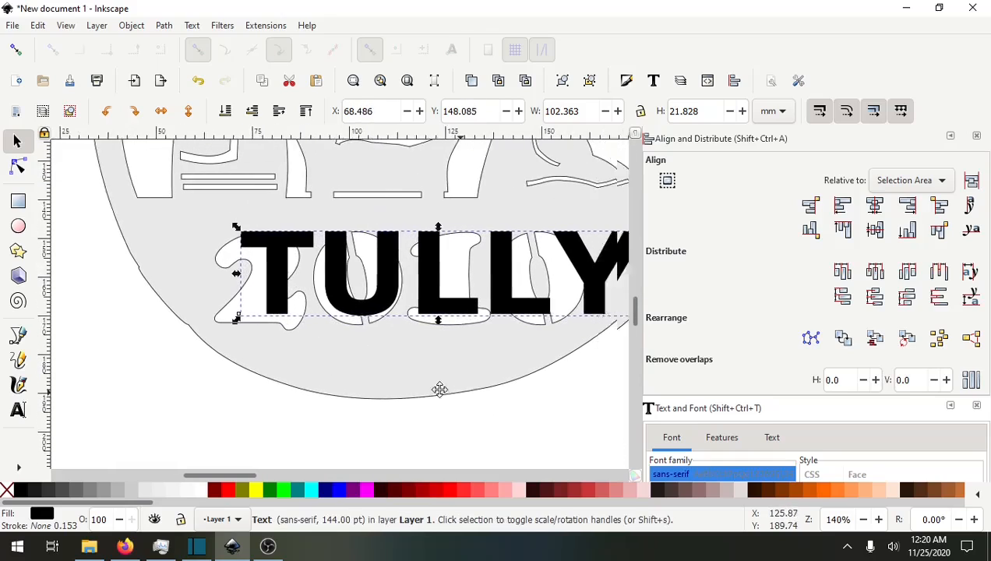
pyautogui.moveTo(560, 309); pyautogui.dragTo(603, 331)
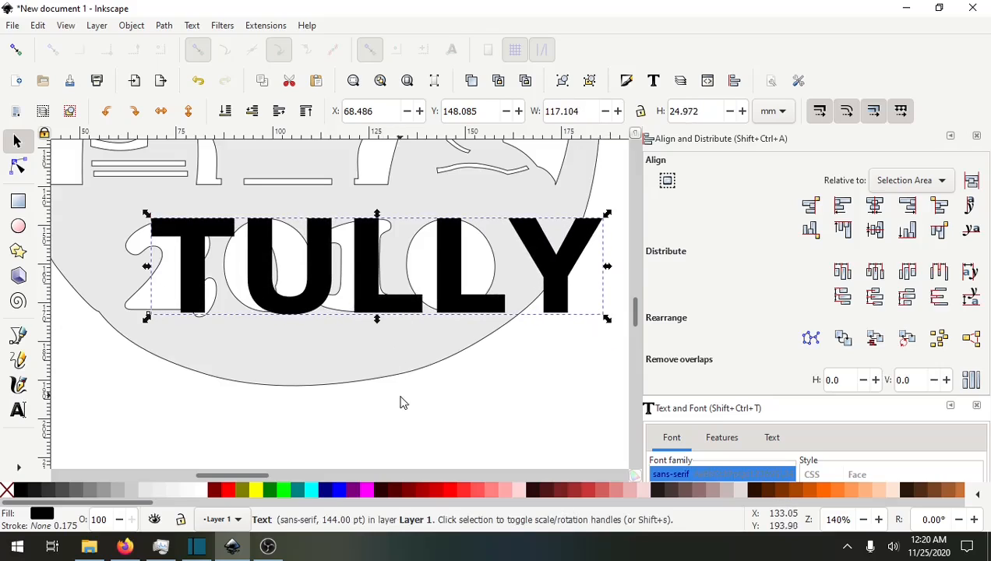
# Move the name text off the ornament to sit below and left of the yellow circle.
pyautogui.scroll(-2, 456, 321)
pyautogui.keyDown('ctrl'); pyautogui.scroll(-2, 406, 343); pyautogui.keyUp('ctrl')
pyautogui.keyDown('ctrl'); pyautogui.scroll(-1, 407, 343); pyautogui.keyUp('ctrl')
pyautogui.moveTo(390, 280); pyautogui.dragTo(297, 405)
pyautogui.scroll(-1, 455, 400)
pyautogui.scroll(-5, 455, 400)
pyautogui.hscroll(-4, 545, 296)
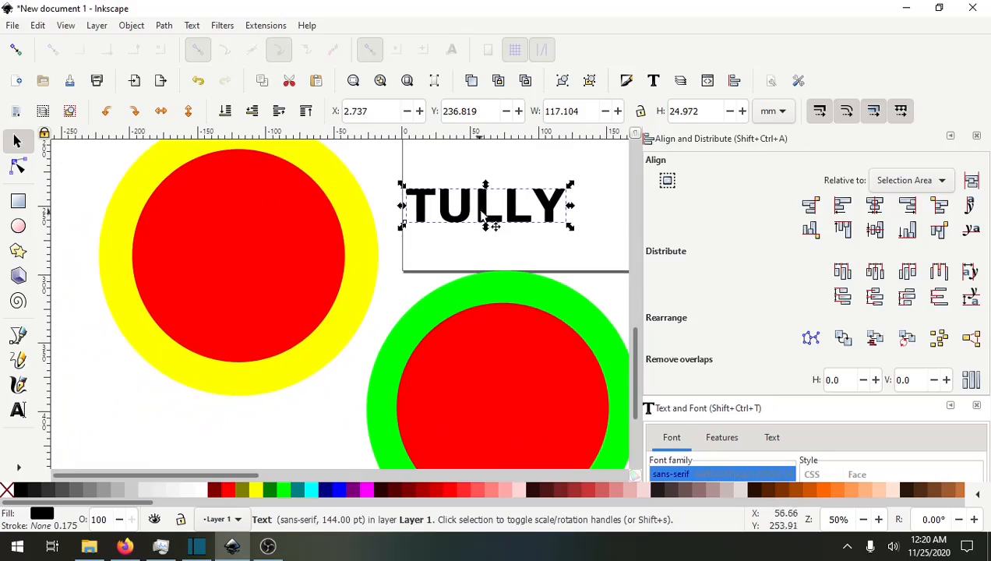
pyautogui.moveTo(487, 213)
pyautogui.mouseDown()
pyautogui.moveTo(294, 425)
pyautogui.moveTo(250, 450)
pyautogui.mouseUp()
pyautogui.scroll(-2, 377, 342)
pyautogui.hscroll(-2, 376, 343)
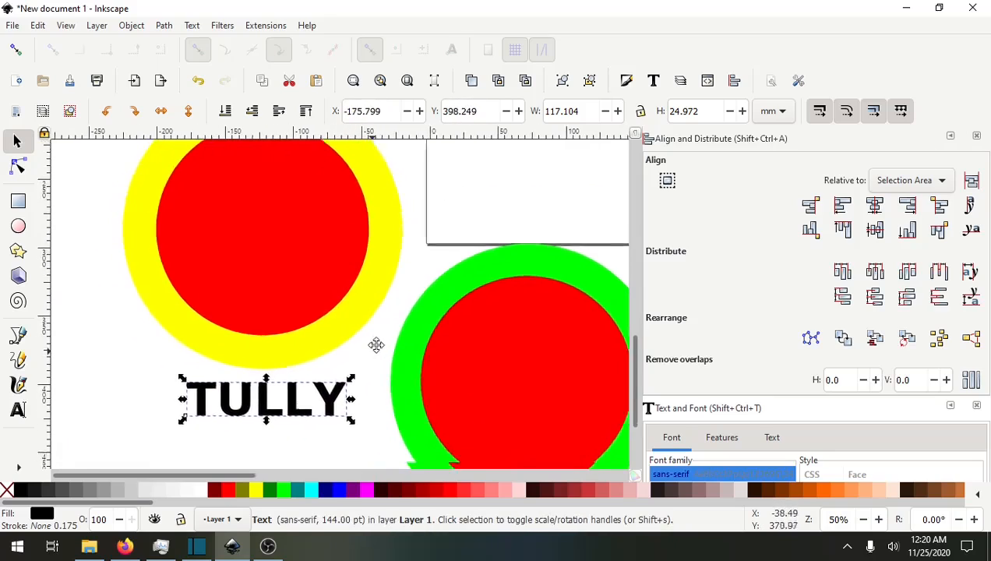
pyautogui.scroll(-1, 390, 328)
pyautogui.hscroll(-1, 389, 327)
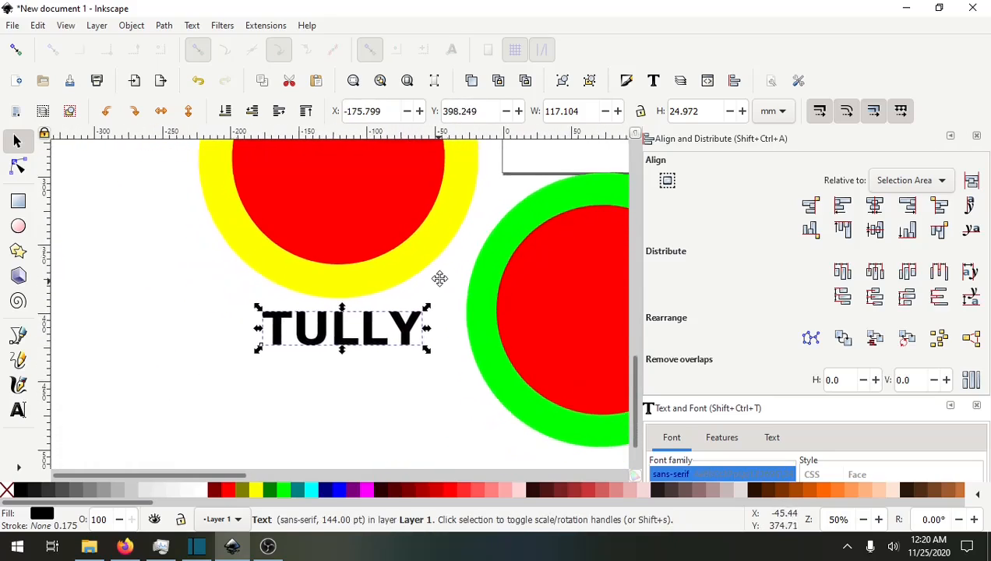
pyautogui.keyDown('ctrl'); pyautogui.scroll(-3, 410, 359); pyautogui.keyUp('ctrl')
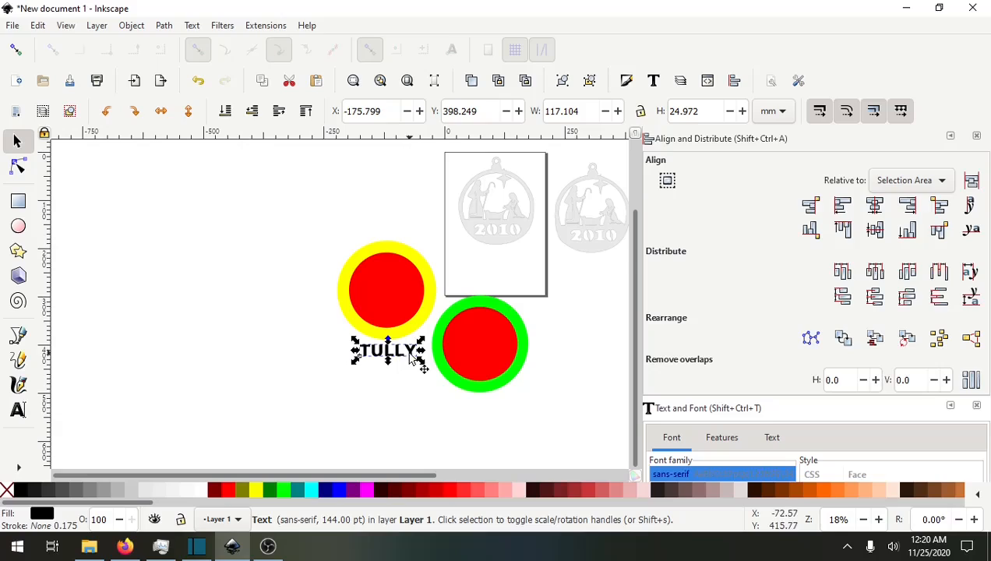
pyautogui.moveTo(410, 355); pyautogui.dragTo(339, 371)
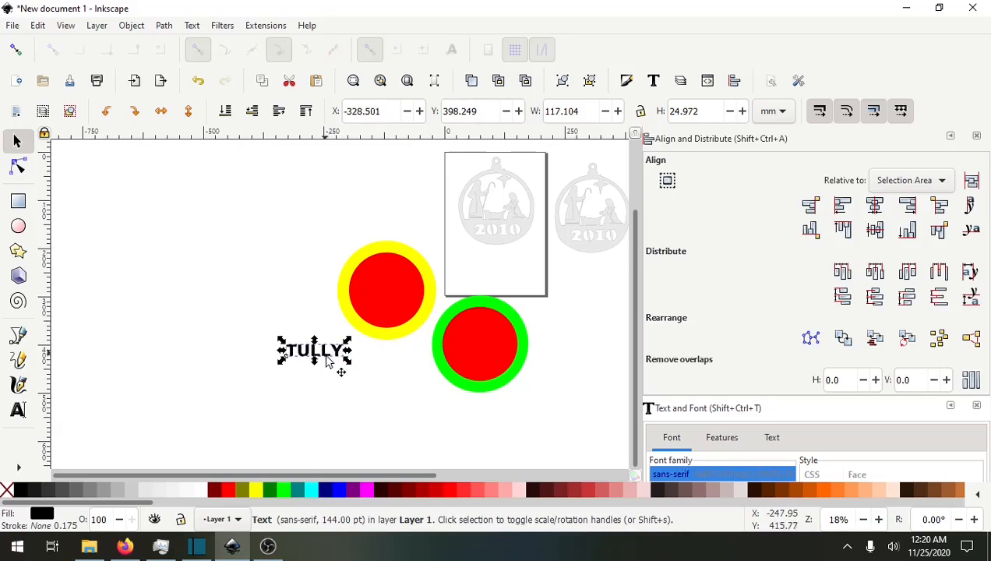
# Select the yellow circle together with the name text and put the text on the circle's path.
pyautogui.click(352, 287)
pyautogui.click(348, 284)
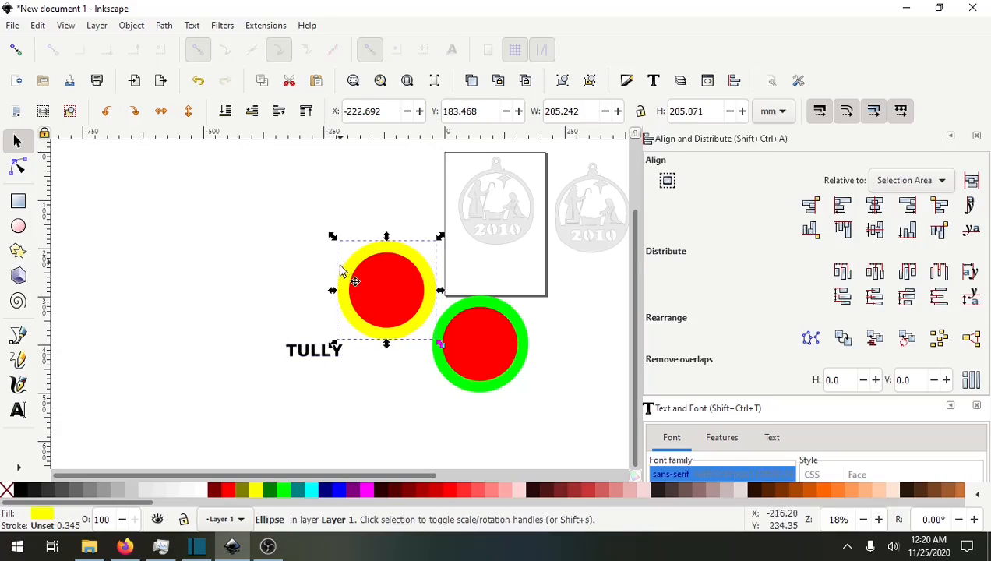
pyautogui.press('shift')
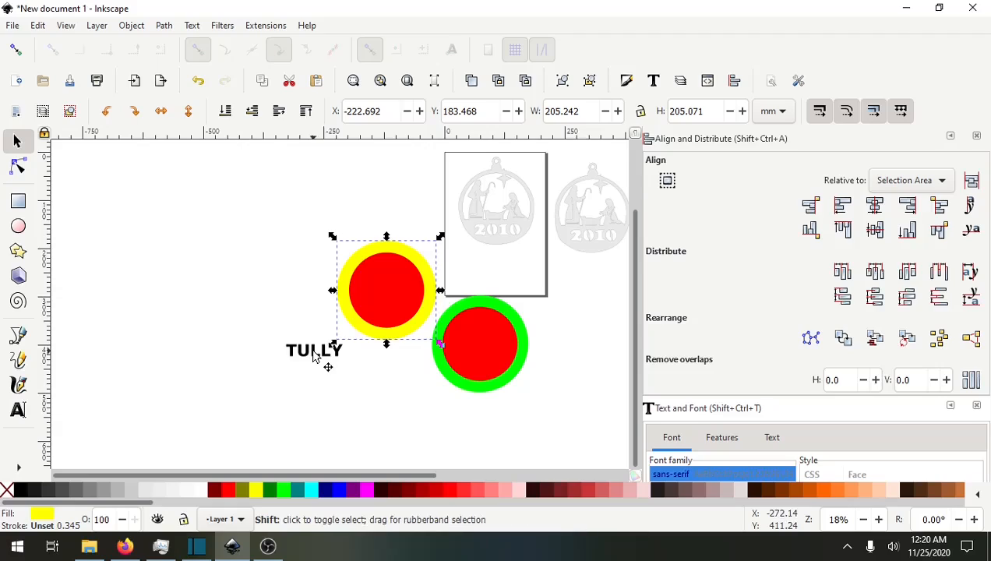
pyautogui.keyDown('shift'); pyautogui.click(313, 355); pyautogui.keyUp('shift')
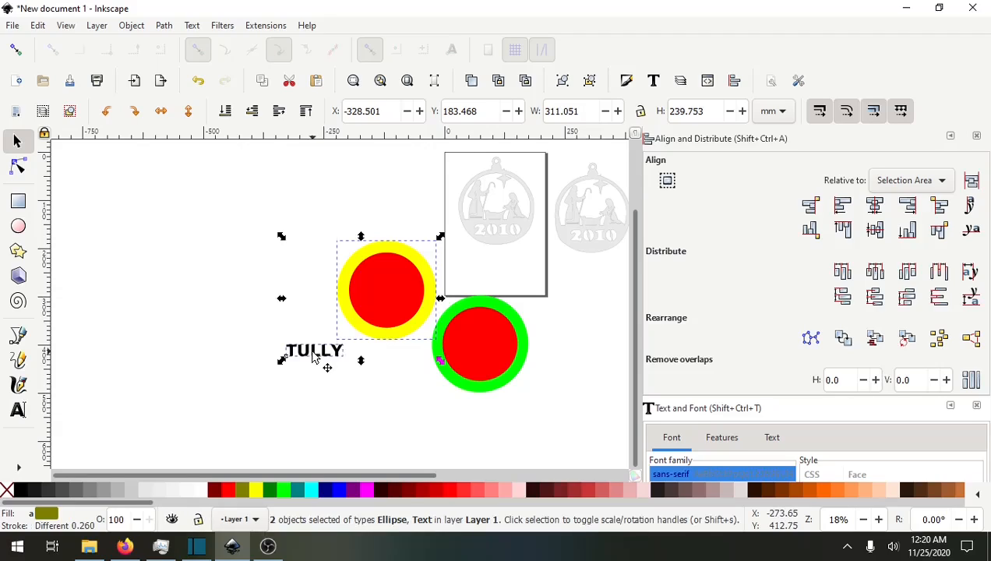
pyautogui.click(192, 26)
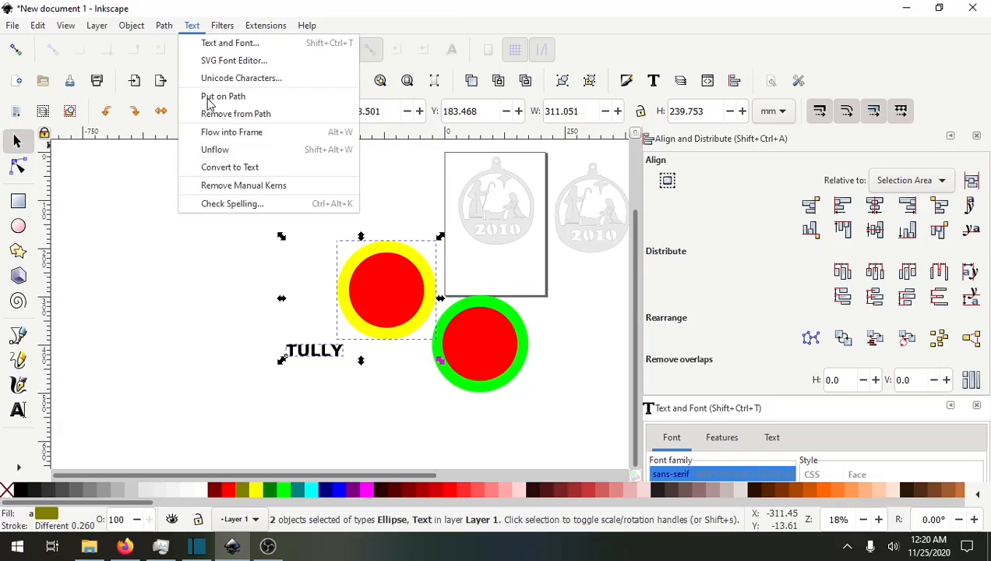
pyautogui.click(215, 99)
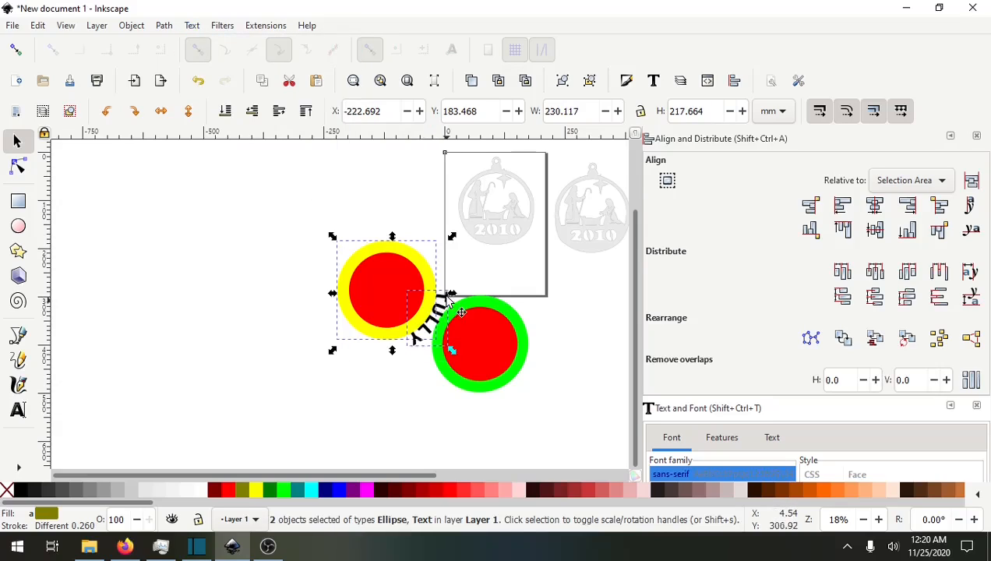
pyautogui.click(243, 329)
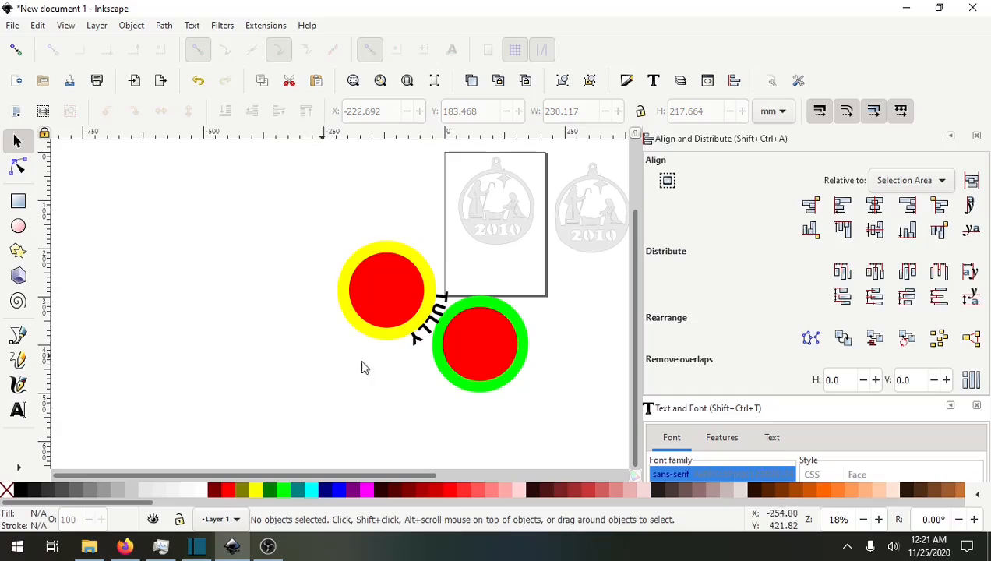
# Rotate the yellow circle and flip it vertically so the name text runs along the circle's lower edge.
pyautogui.click(450, 323)
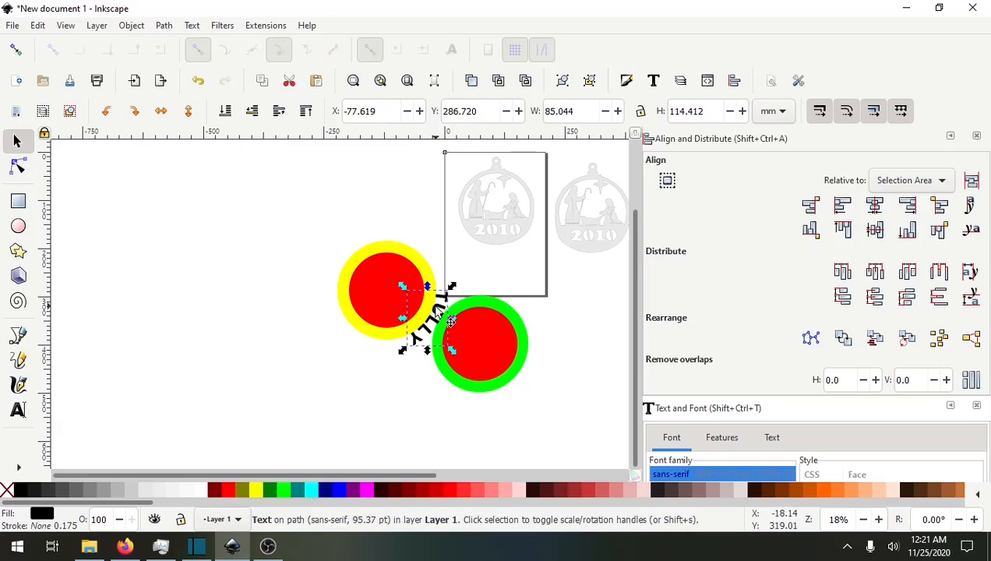
pyautogui.click(450, 321)
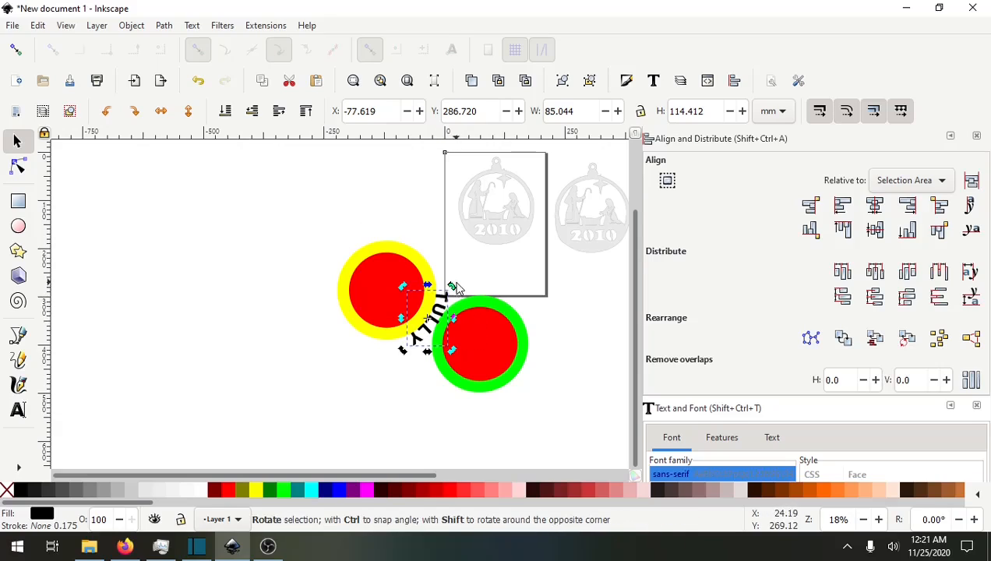
pyautogui.click(237, 355)
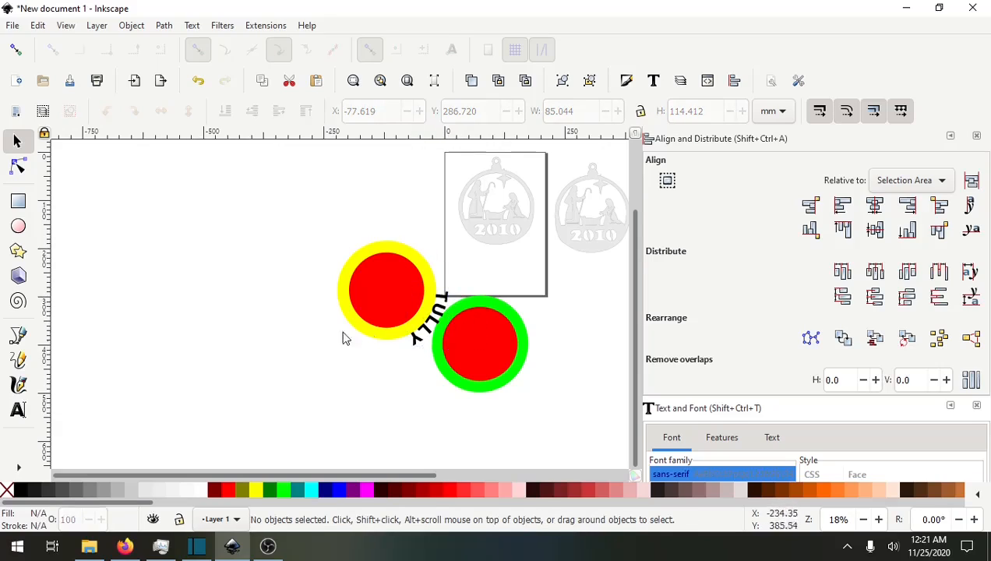
pyautogui.click(406, 256)
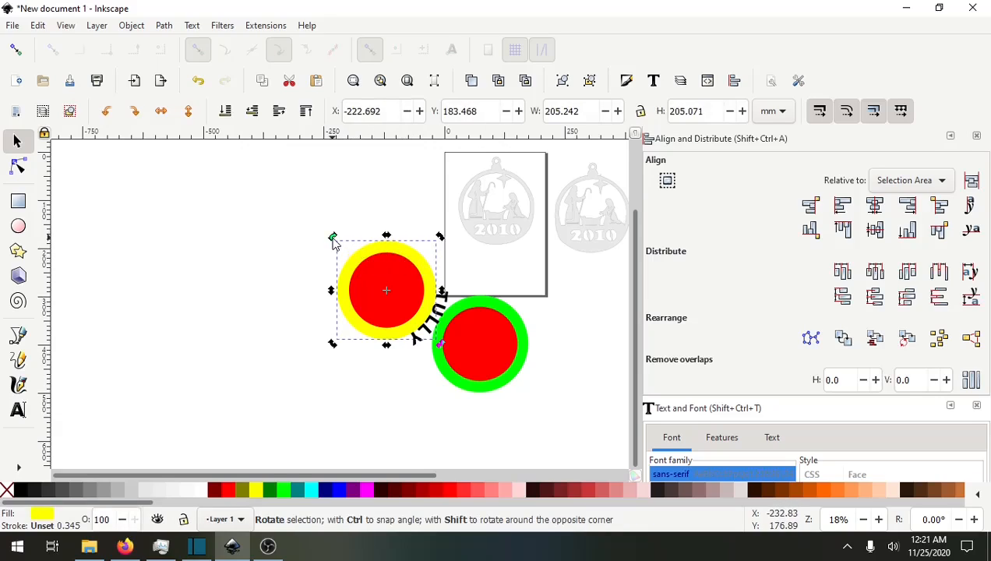
pyautogui.moveTo(330, 236); pyautogui.dragTo(327, 240)
pyautogui.moveTo(316, 282); pyautogui.dragTo(362, 369)
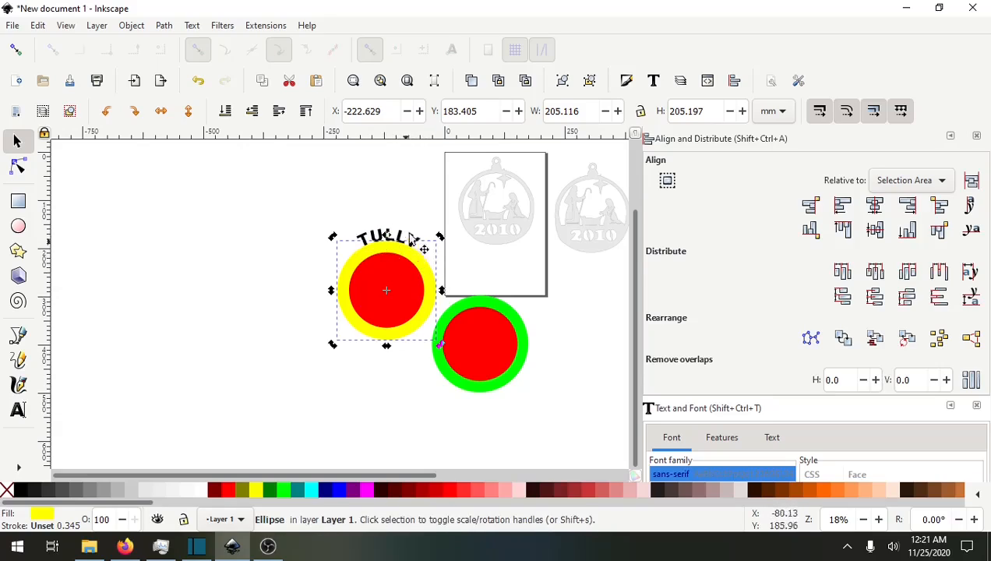
pyautogui.click(187, 117)
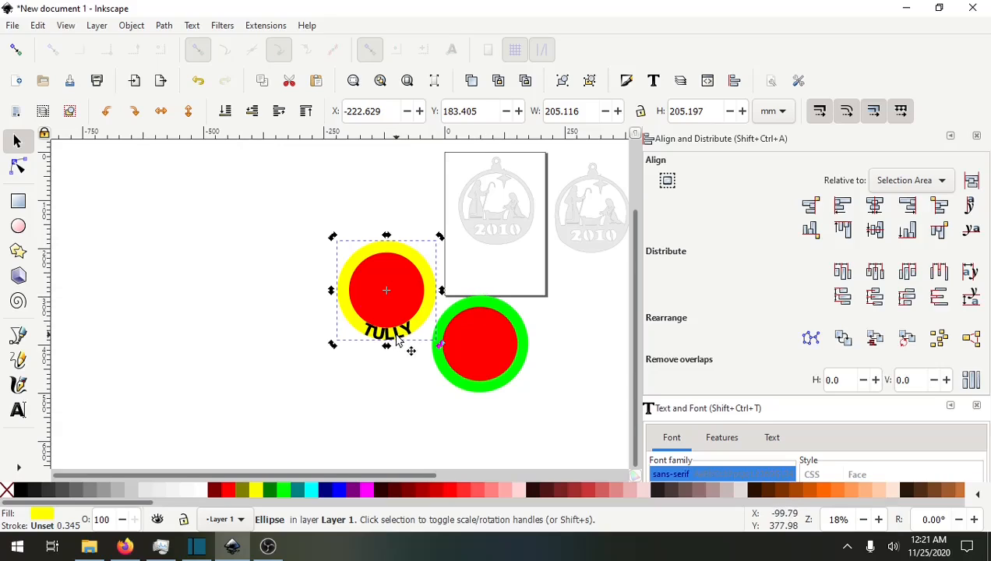
# Select all letters of the curved name text and set its letter spacing to 10.97.
pyautogui.keyDown('ctrl'); pyautogui.scroll(4, 395, 357); pyautogui.keyUp('ctrl')
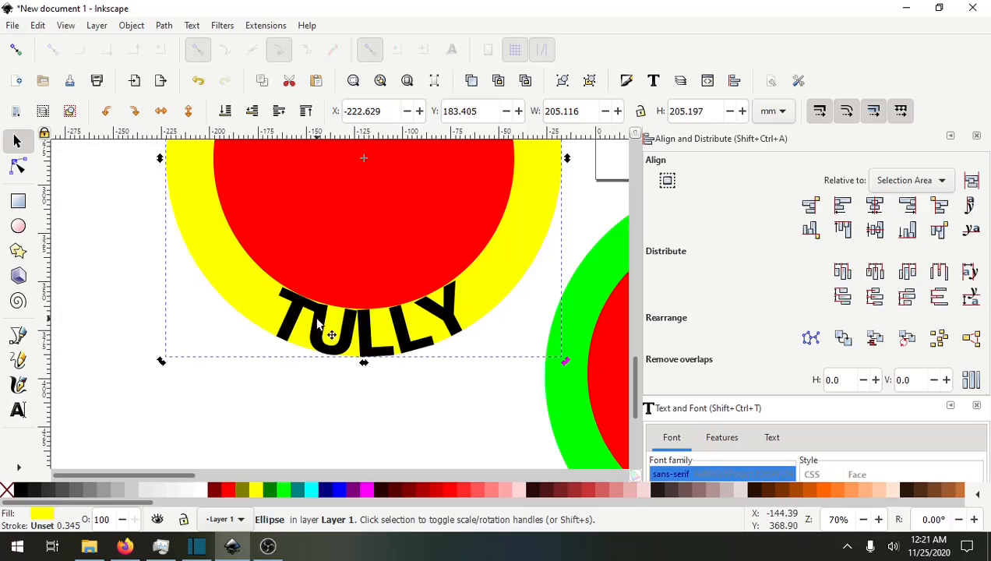
pyautogui.moveTo(325, 322); pyautogui.dragTo(316, 313)
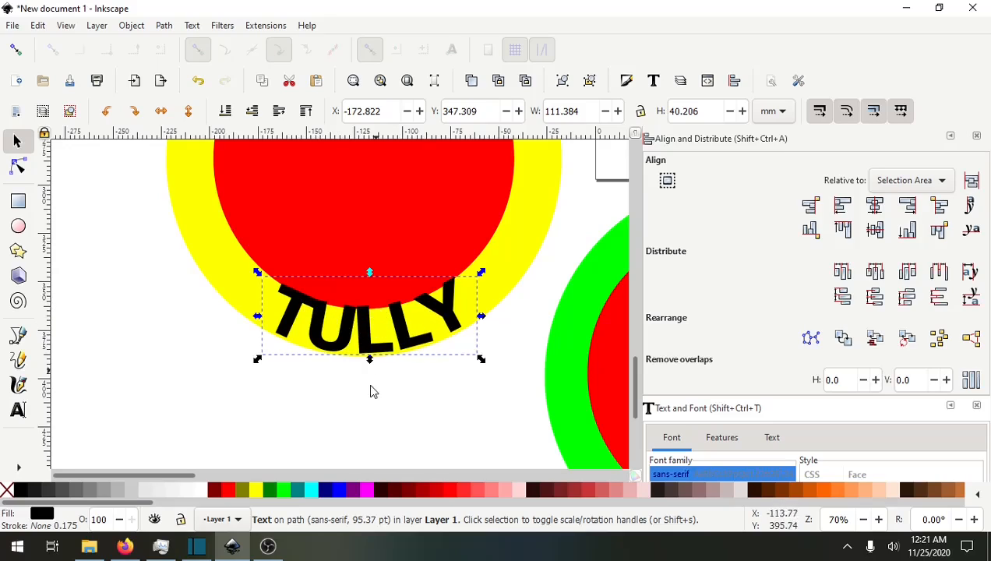
pyautogui.keyDown('ctrl'); pyautogui.scroll(-2, 391, 407); pyautogui.keyUp('ctrl')
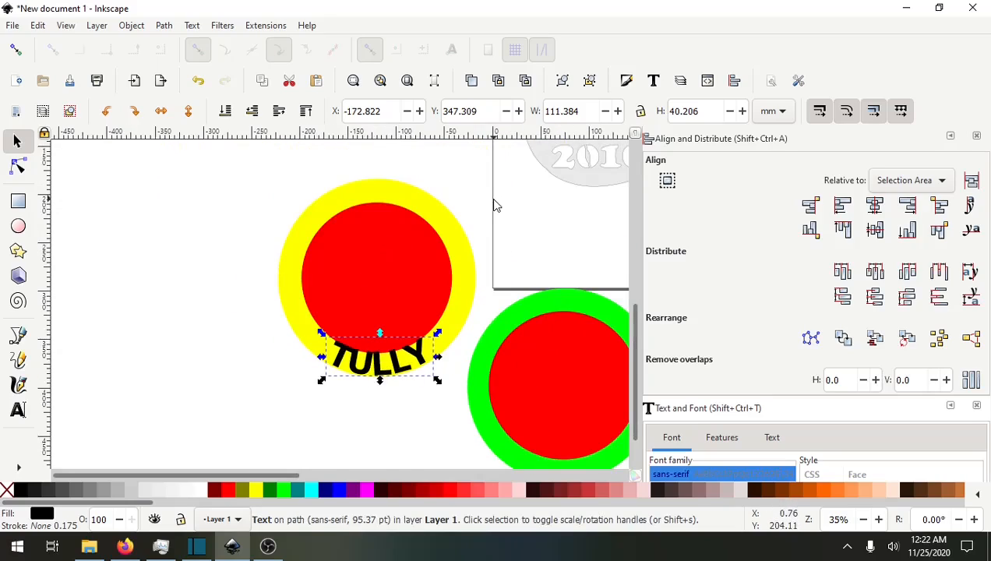
pyautogui.click(18, 410)
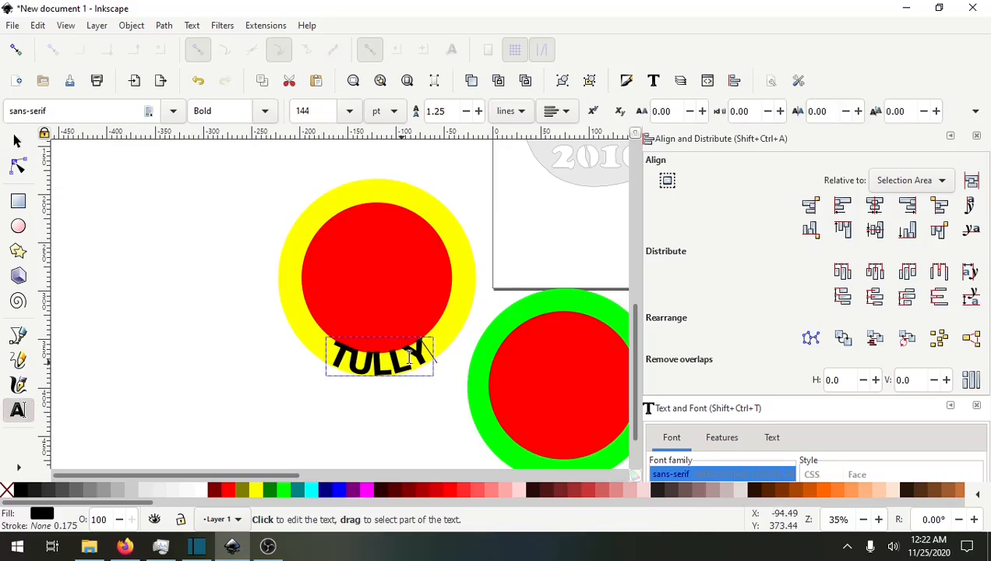
pyautogui.moveTo(423, 350); pyautogui.dragTo(327, 360)
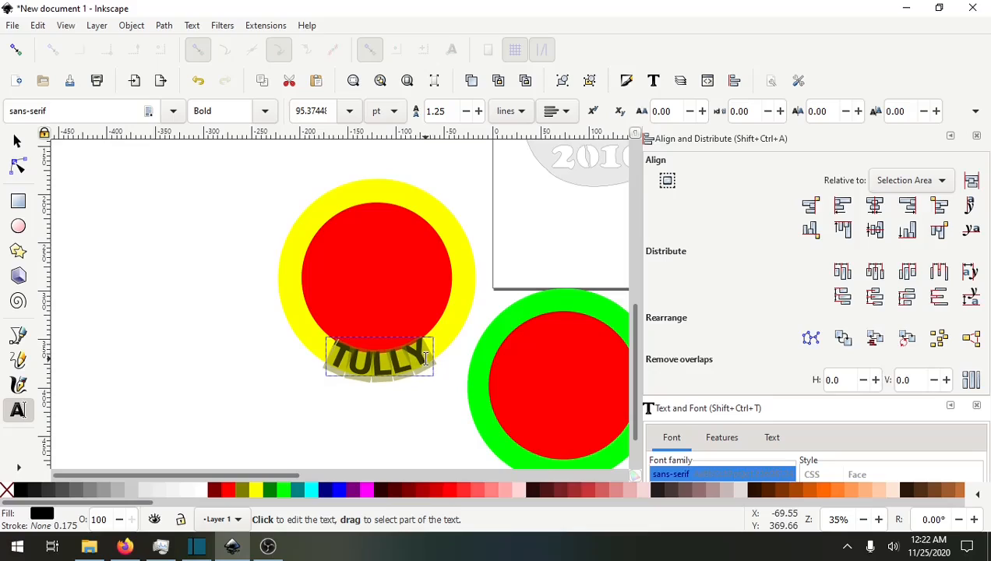
pyautogui.moveTo(425, 358); pyautogui.dragTo(327, 359)
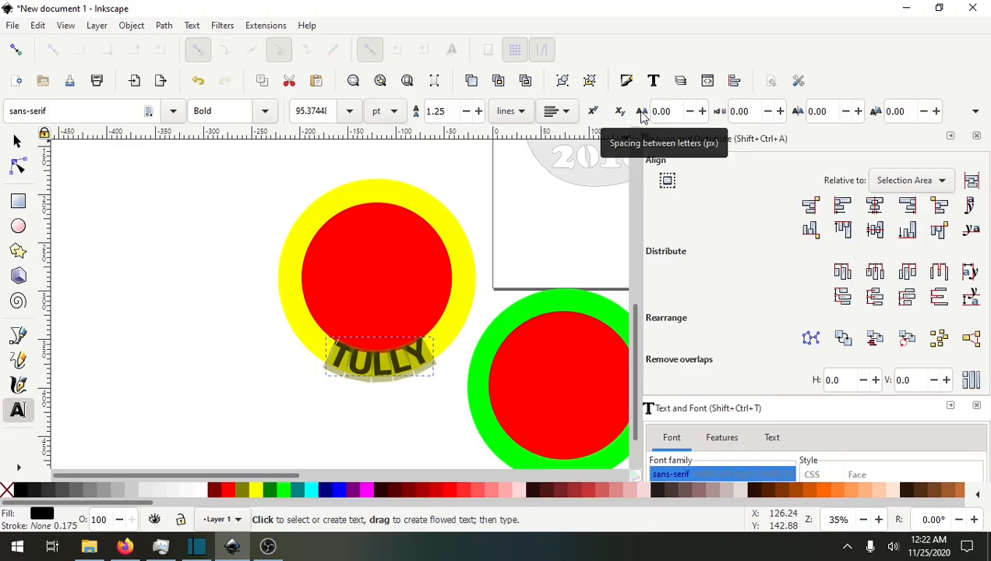
pyautogui.click(702, 111)
pyautogui.moveTo(702, 112); pyautogui.dragTo(702, 111)
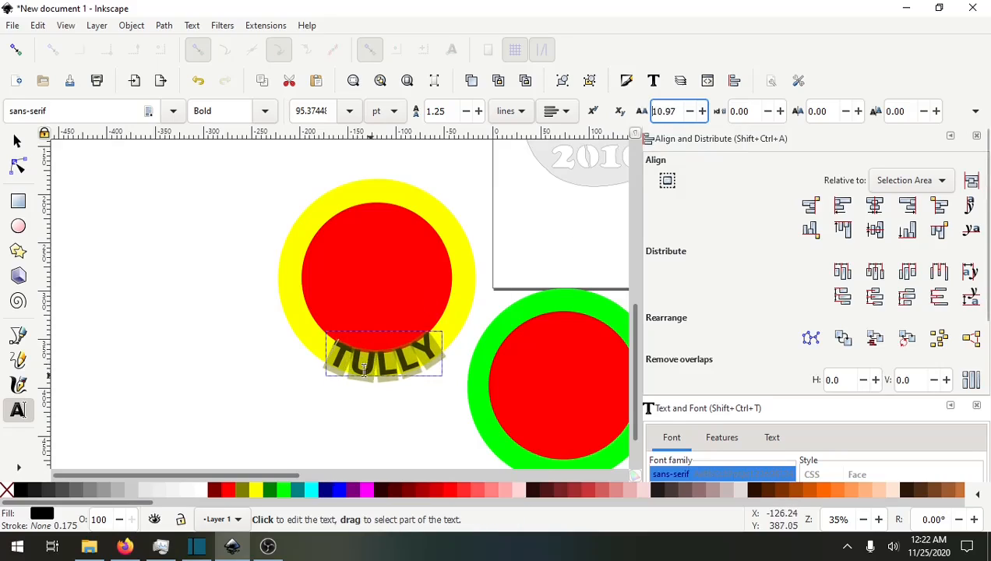
pyautogui.click(14, 142)
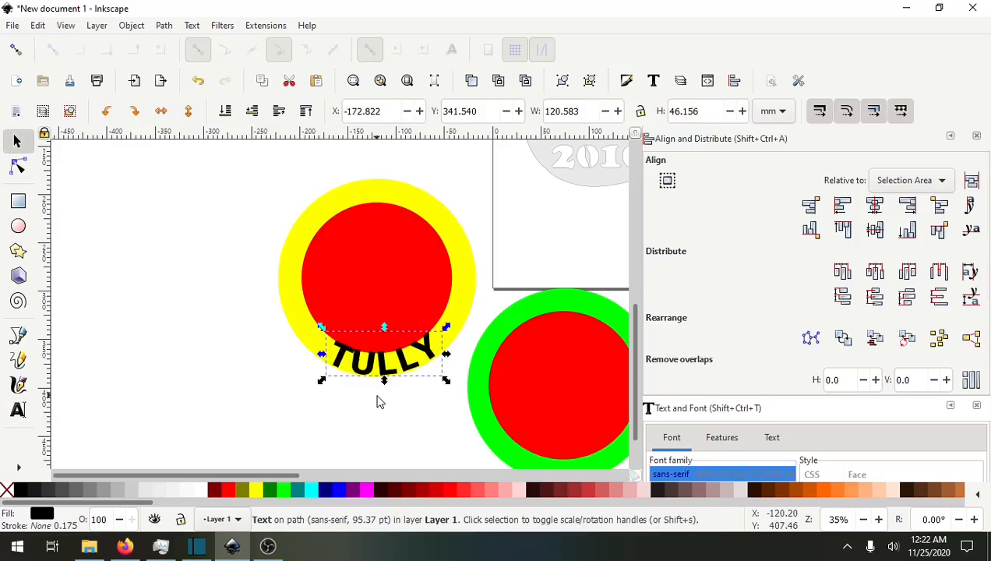
# Select the name's letters again and increase the letter spacing to 24.99.
pyautogui.scroll(3, 376, 401)
pyautogui.moveTo(413, 380); pyautogui.dragTo(360, 400)
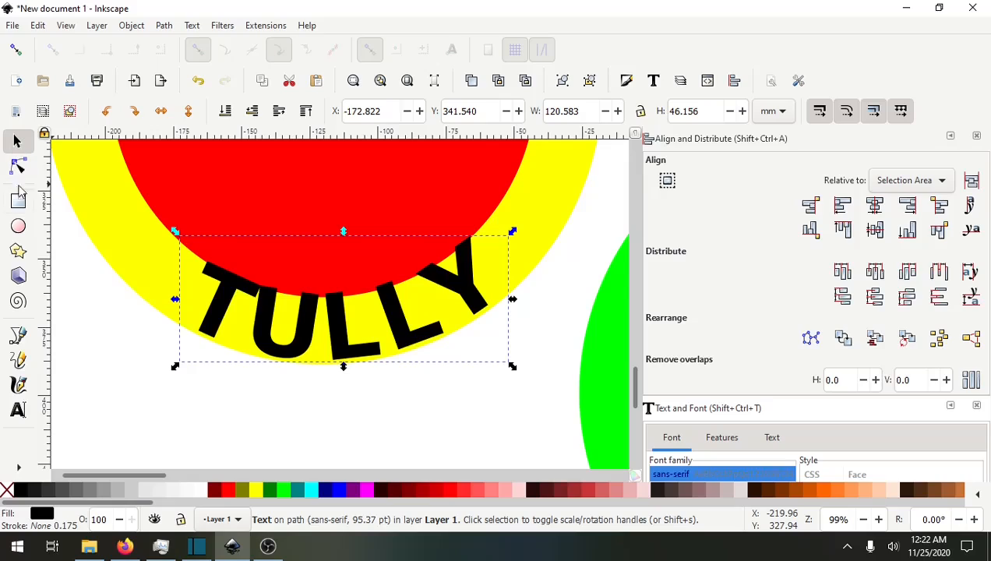
pyautogui.click(18, 410)
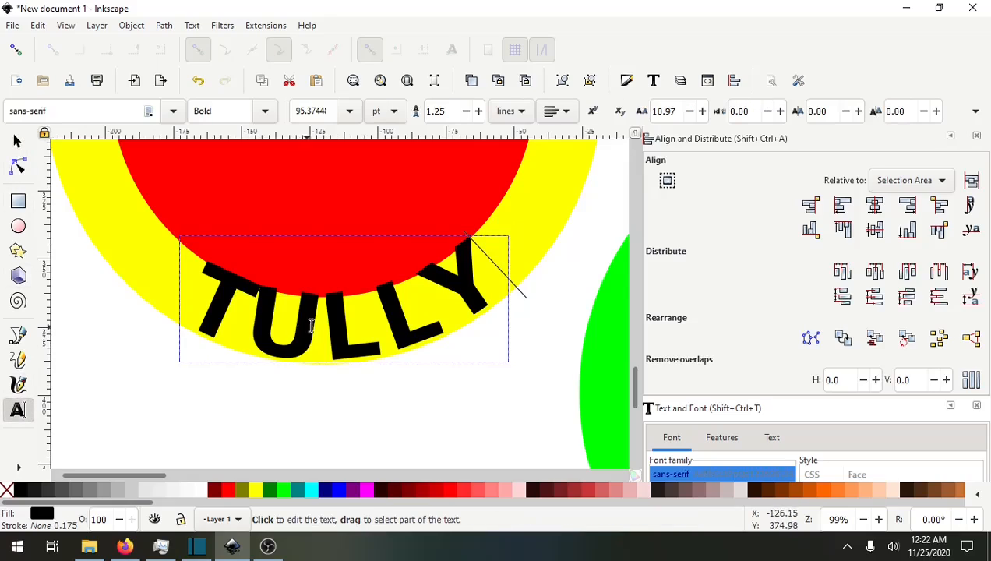
pyautogui.moveTo(205, 282); pyautogui.dragTo(208, 302)
pyautogui.click(470, 280)
pyautogui.moveTo(325, 320); pyautogui.dragTo(281, 326)
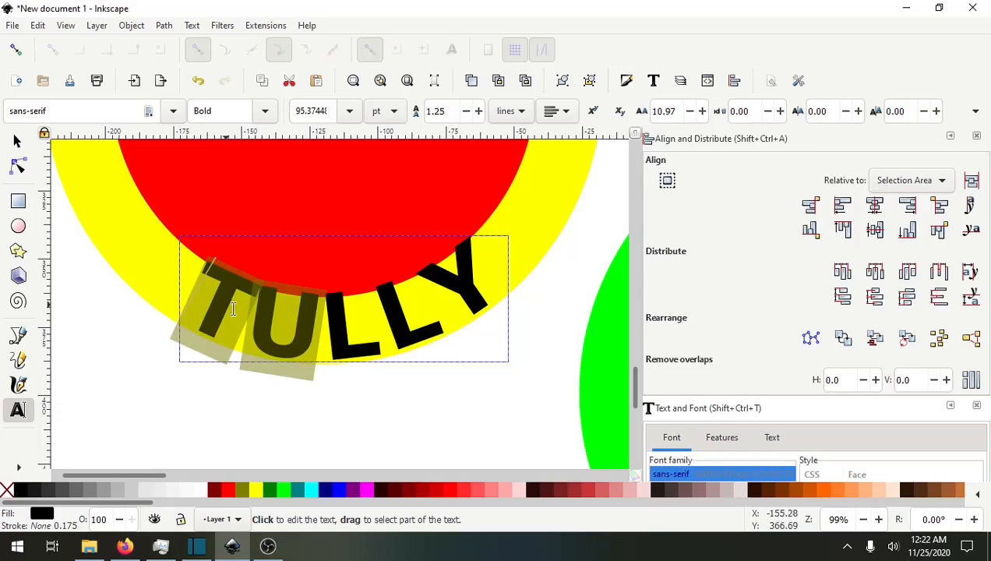
pyautogui.click(702, 111)
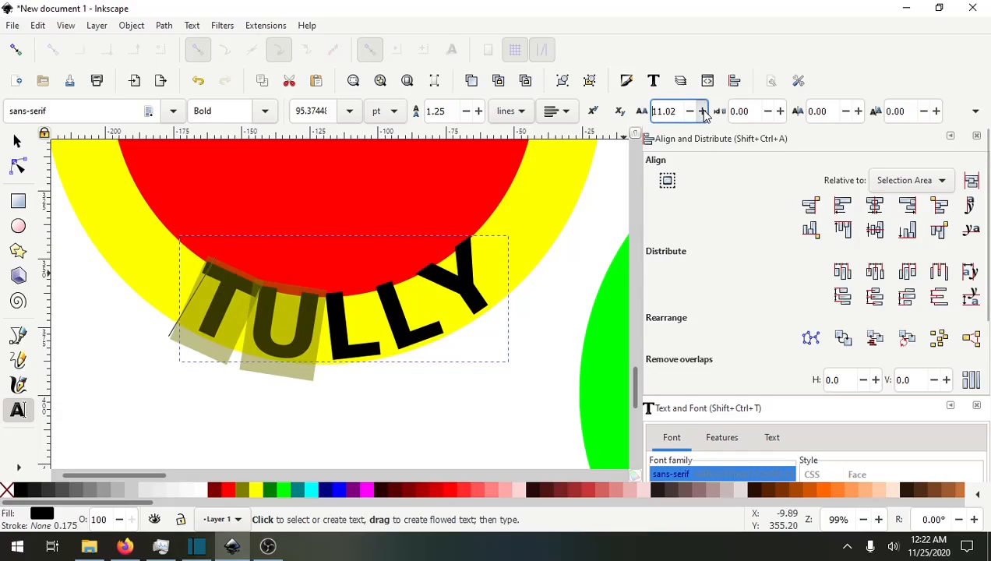
pyautogui.moveTo(702, 112); pyautogui.dragTo(702, 111)
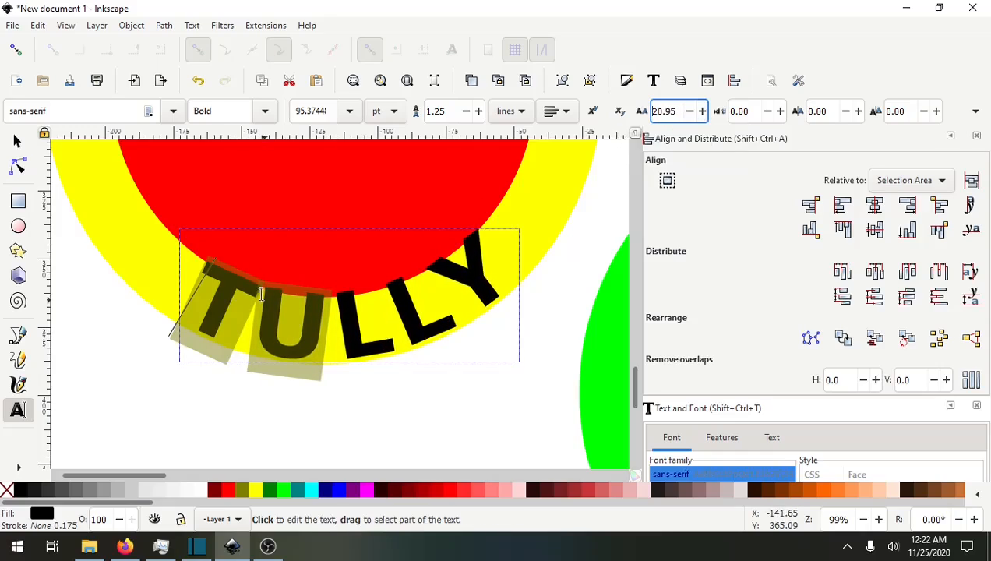
pyautogui.click(702, 111)
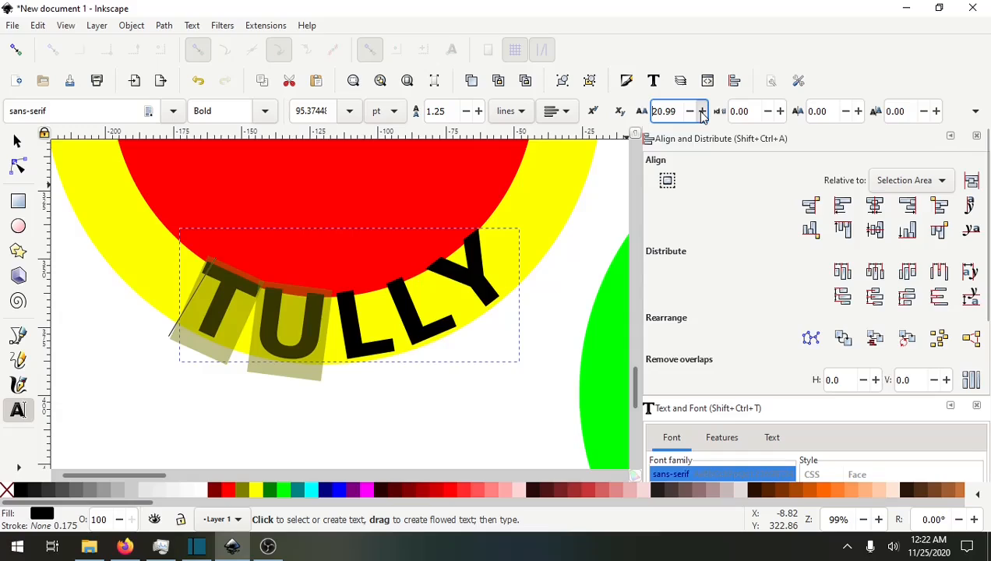
pyautogui.moveTo(702, 112); pyautogui.dragTo(702, 112)
pyautogui.press('Escape')
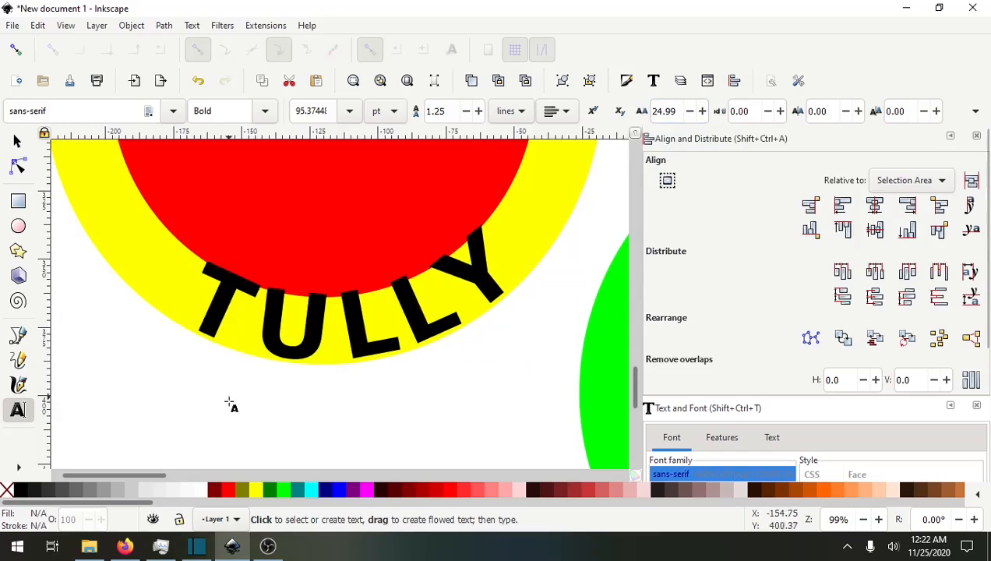
# Rotate the yellow circle slightly to centre the name text along its lower edge.
pyautogui.click(340, 388)
pyautogui.scroll(-2, 414, 393)
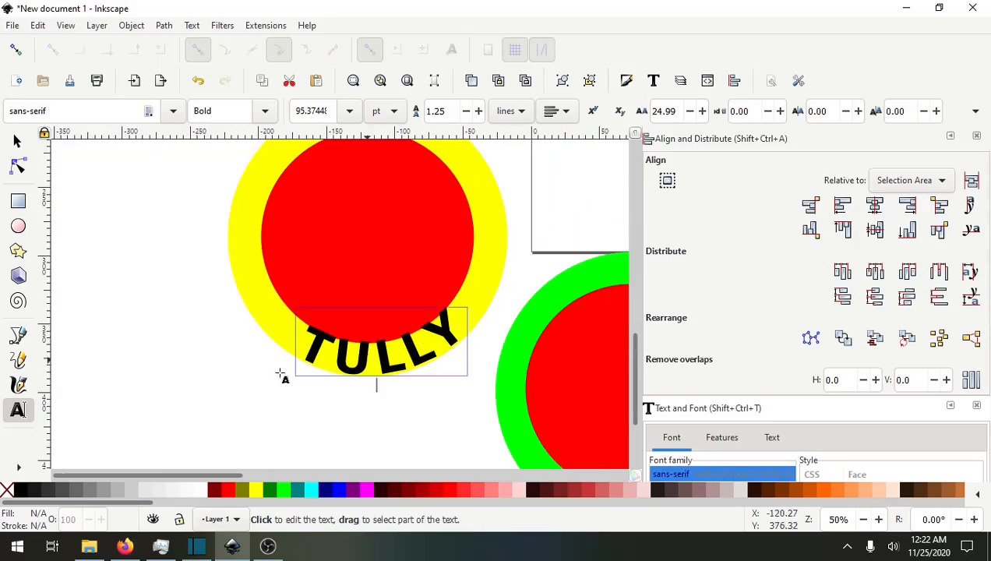
pyautogui.scroll(-1, 385, 436)
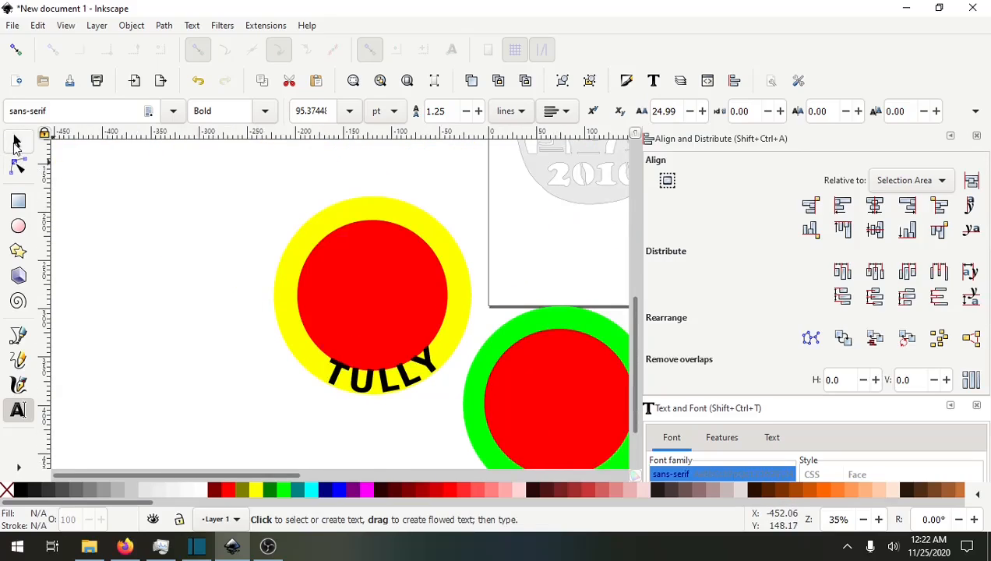
pyautogui.click(17, 143)
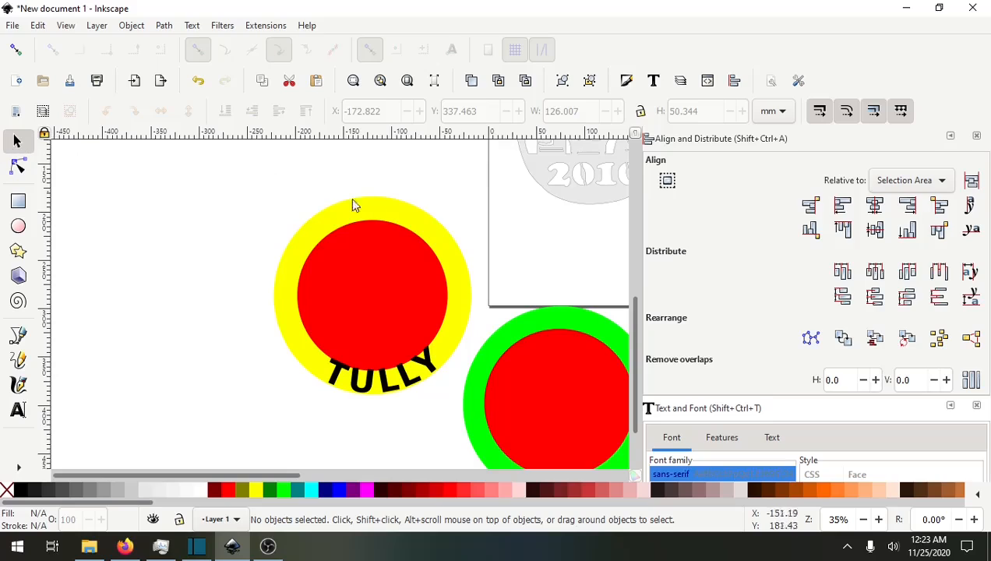
pyautogui.click(381, 209)
pyautogui.click(371, 207)
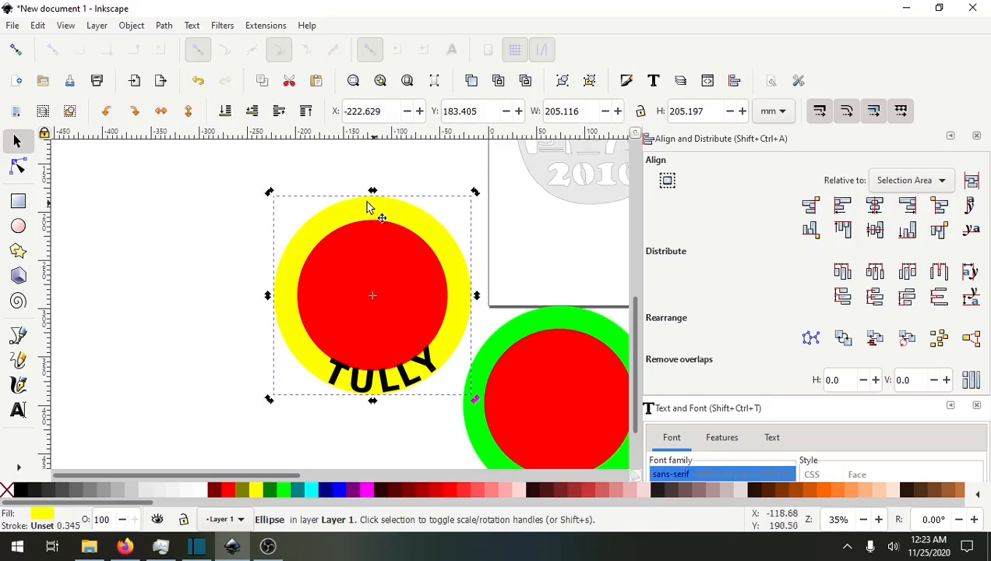
pyautogui.moveTo(265, 195); pyautogui.dragTo(279, 187)
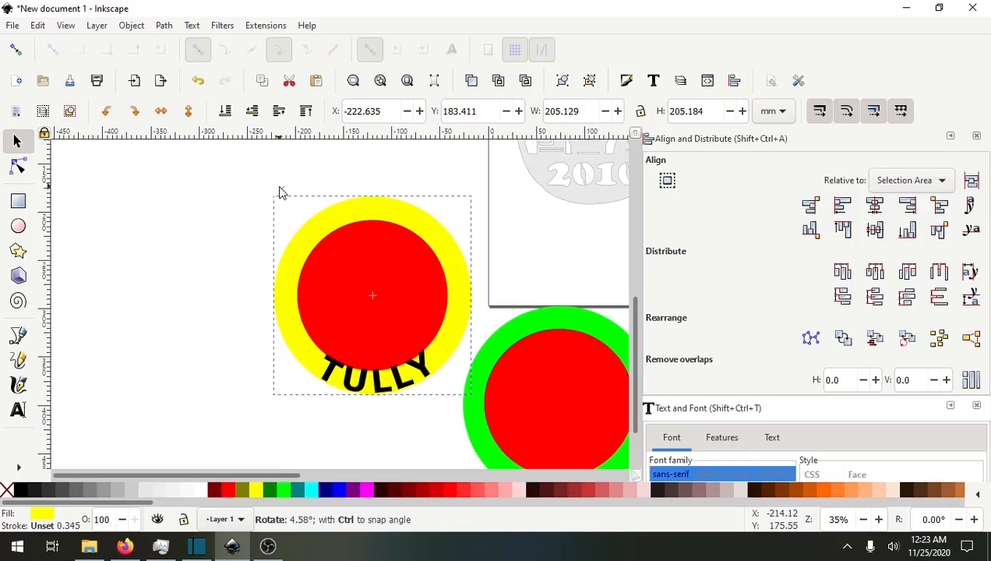
pyautogui.moveTo(279, 187); pyautogui.dragTo(272, 193)
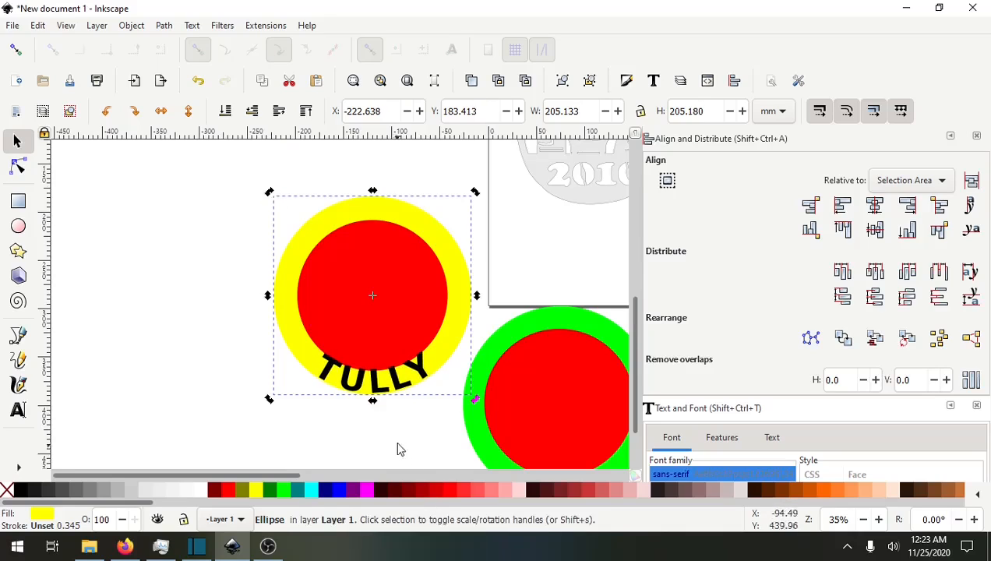
# Convert the curved name text into paths.
pyautogui.moveTo(390, 435); pyautogui.dragTo(331, 398)
pyautogui.click(301, 388)
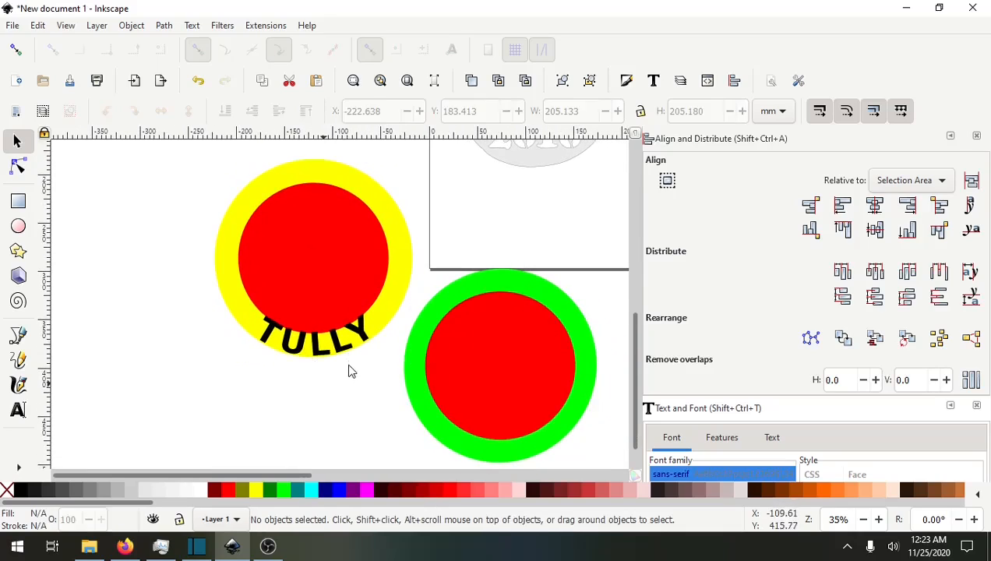
pyautogui.click(336, 347)
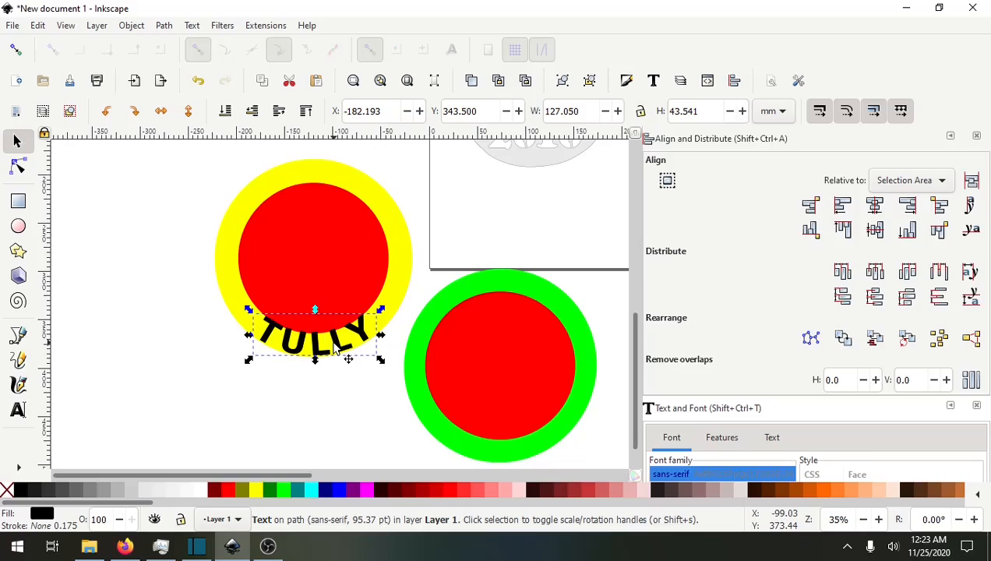
pyautogui.click(164, 26)
pyautogui.click(191, 43)
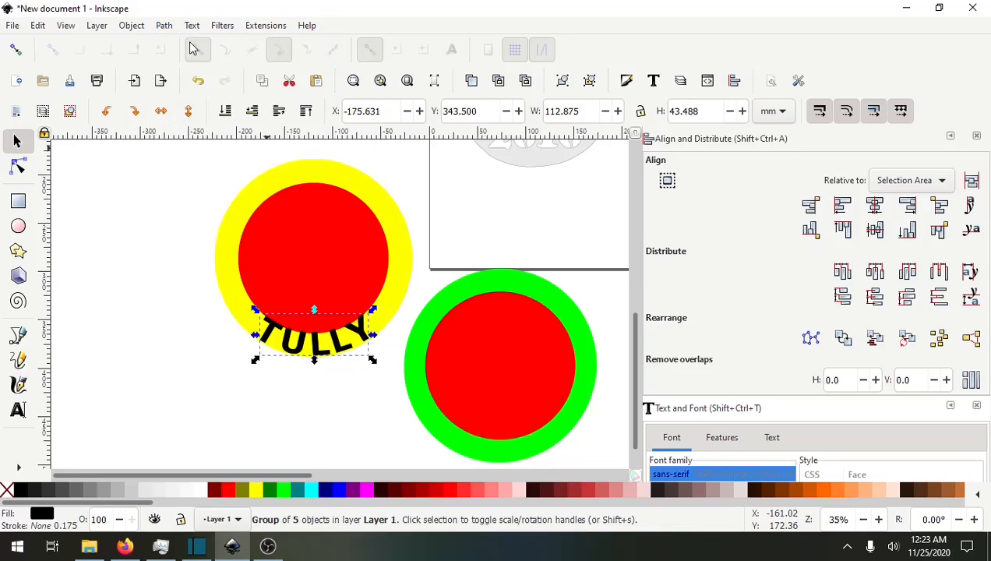
# Ungroup the name's letter paths and combine them into a single path.
pyautogui.rightClick(335, 348)
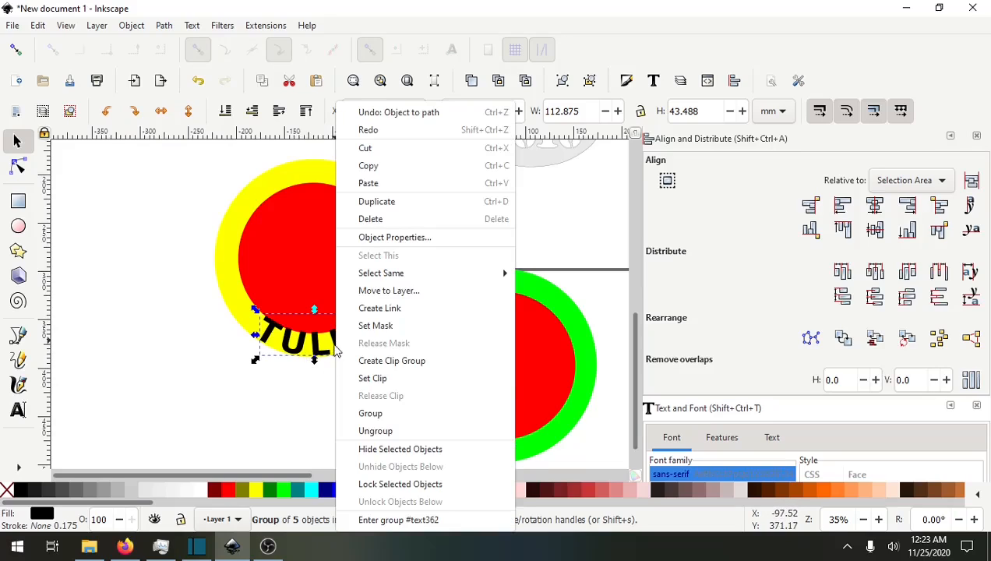
pyautogui.click(375, 430)
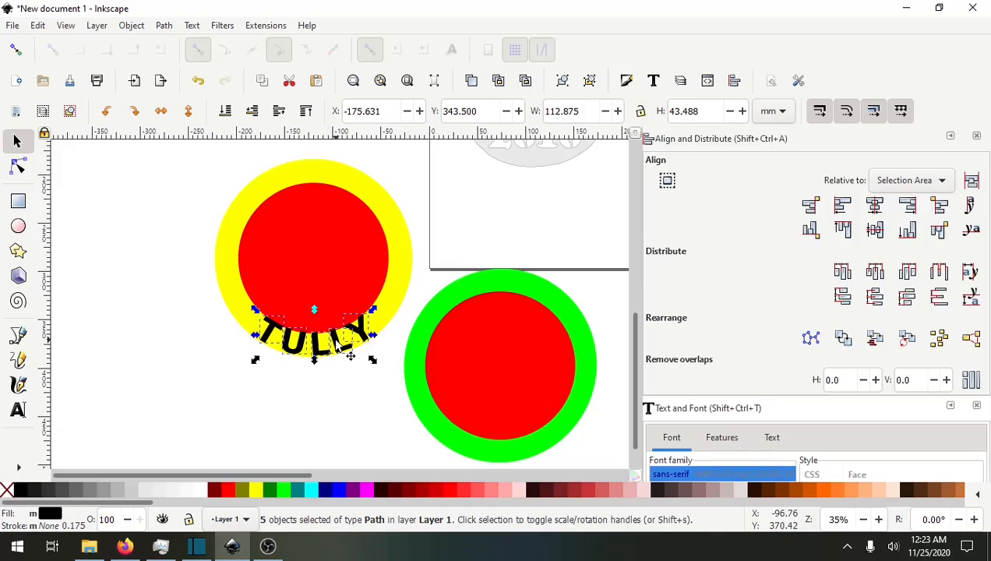
pyautogui.click(132, 25)
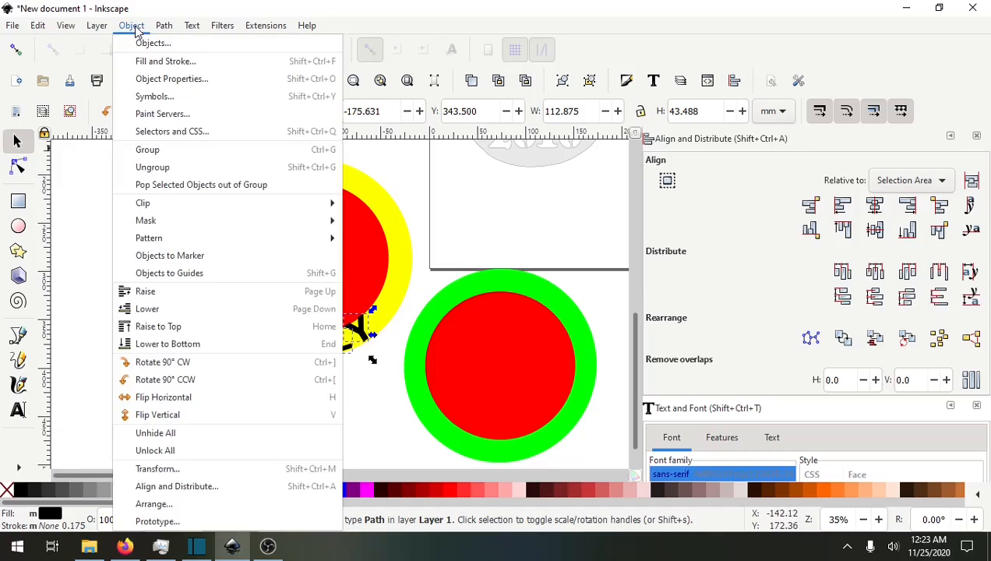
pyautogui.moveTo(163, 27)
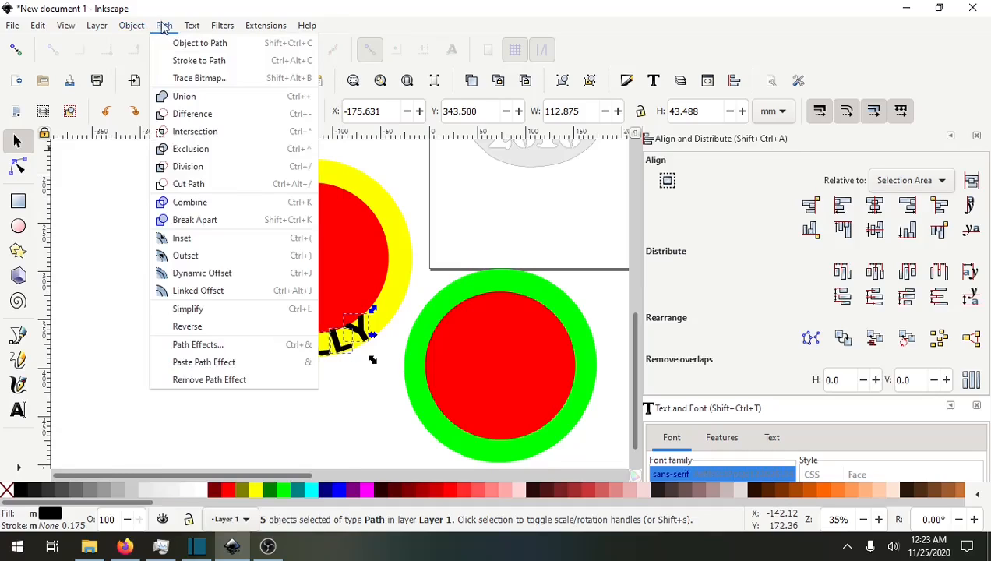
pyautogui.click(192, 204)
# Move the name path onto the ornament just below its 2010 lettering.
pyautogui.moveTo(347, 354); pyautogui.dragTo(583, 201)
pyautogui.moveTo(533, 231); pyautogui.dragTo(381, 270)
pyautogui.keyDown('ctrl'); pyautogui.scroll(3, 381, 290); pyautogui.keyUp('ctrl')
pyautogui.moveTo(238, 237); pyautogui.dragTo(210, 273)
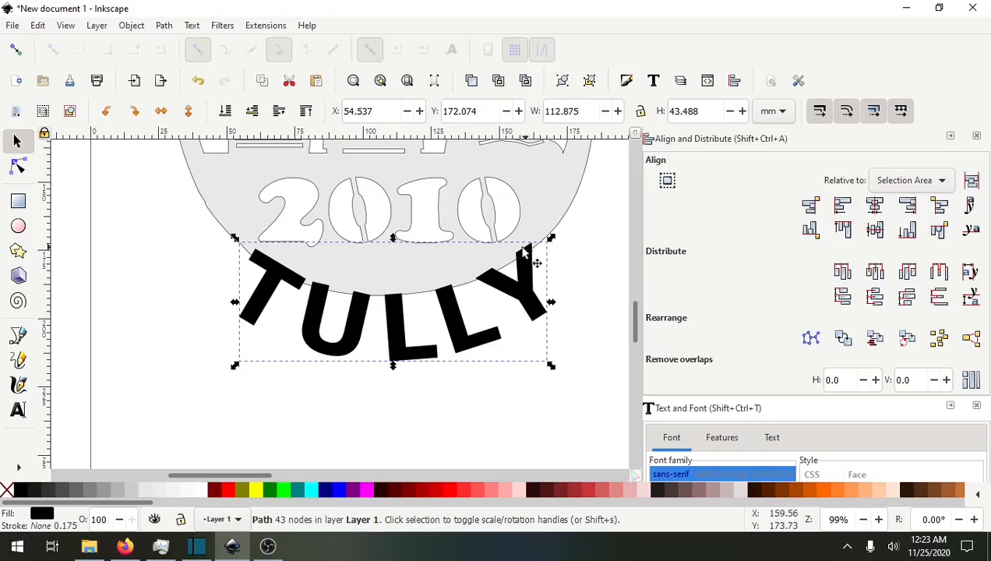
# Fine-tune the name path's position so its letters overlap the ornament's lower circular edge.
pyautogui.moveTo(325, 138); pyautogui.dragTo(321, 249)
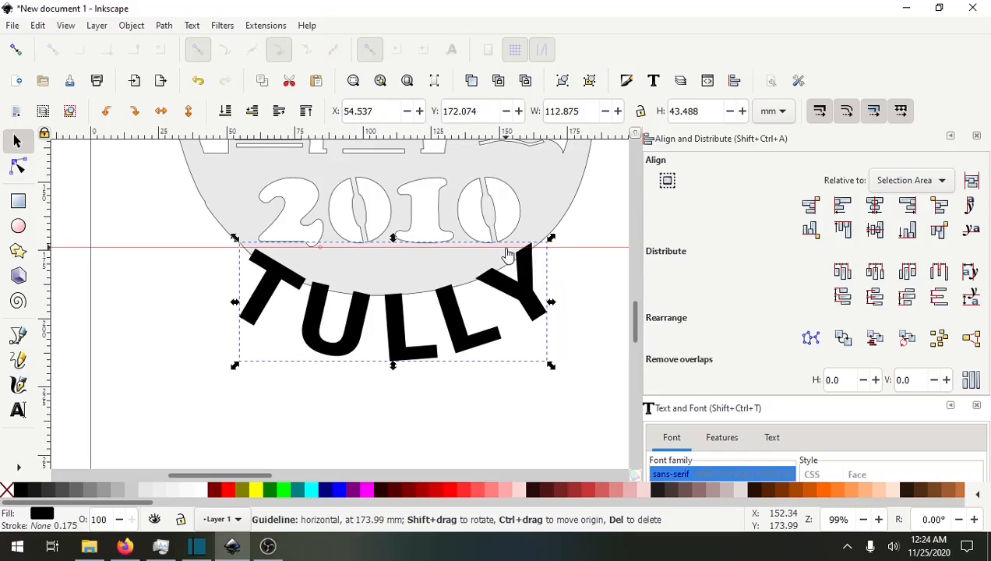
pyautogui.moveTo(513, 250); pyautogui.dragTo(505, 133)
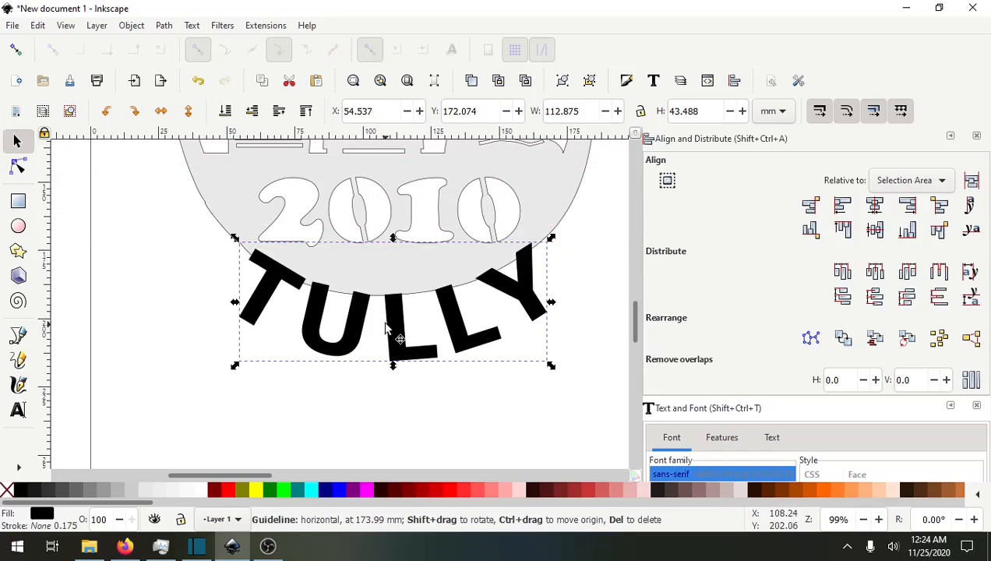
pyautogui.moveTo(357, 318); pyautogui.dragTo(356, 319)
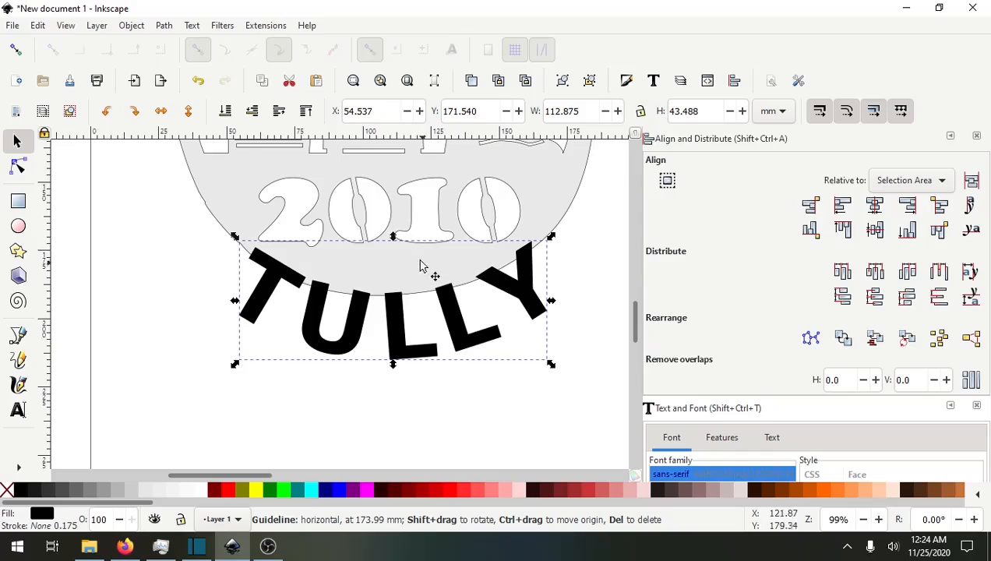
pyautogui.click(592, 238)
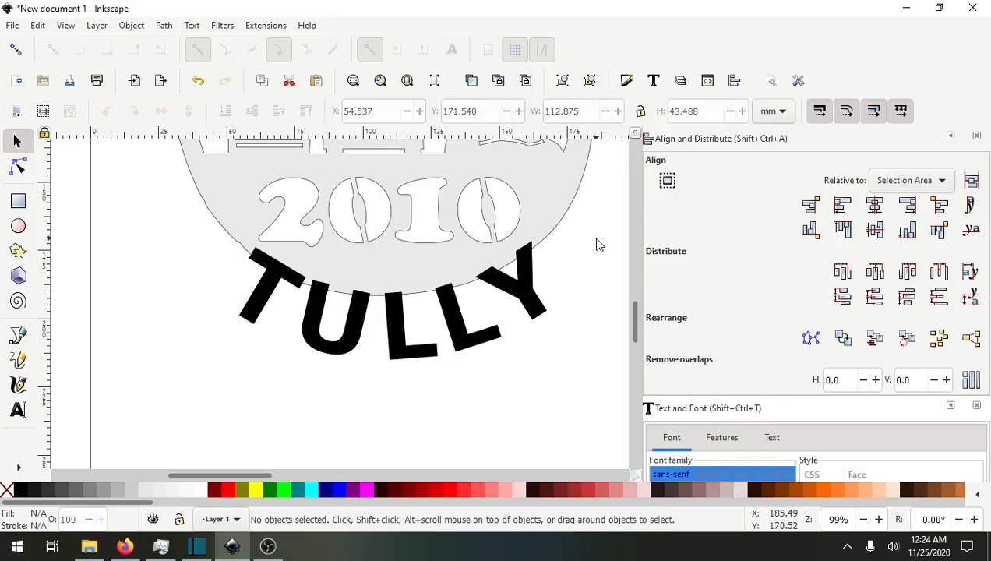
pyautogui.scroll(-1, 596, 275)
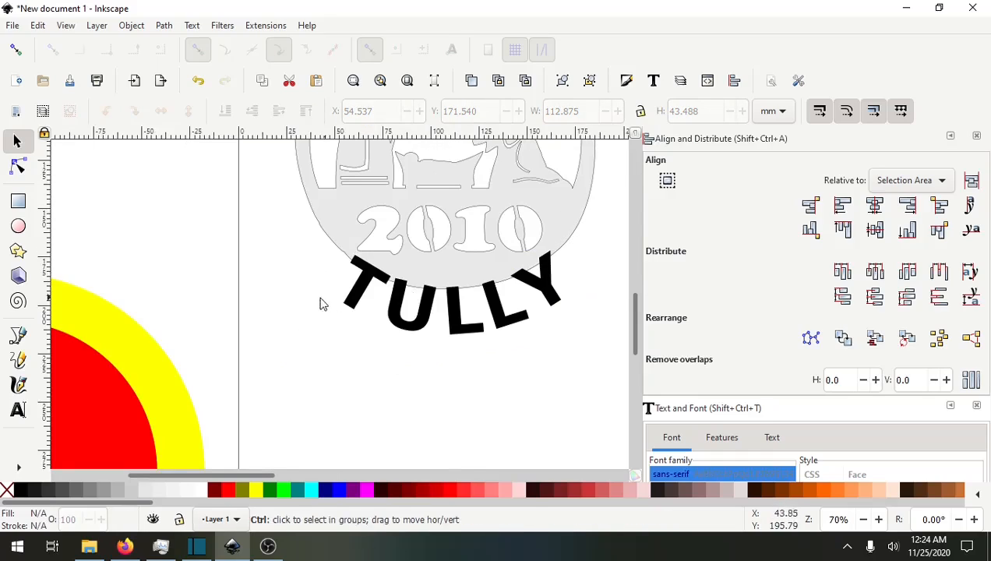
pyautogui.scroll(-2, 321, 303)
pyautogui.scroll(1, 310, 294)
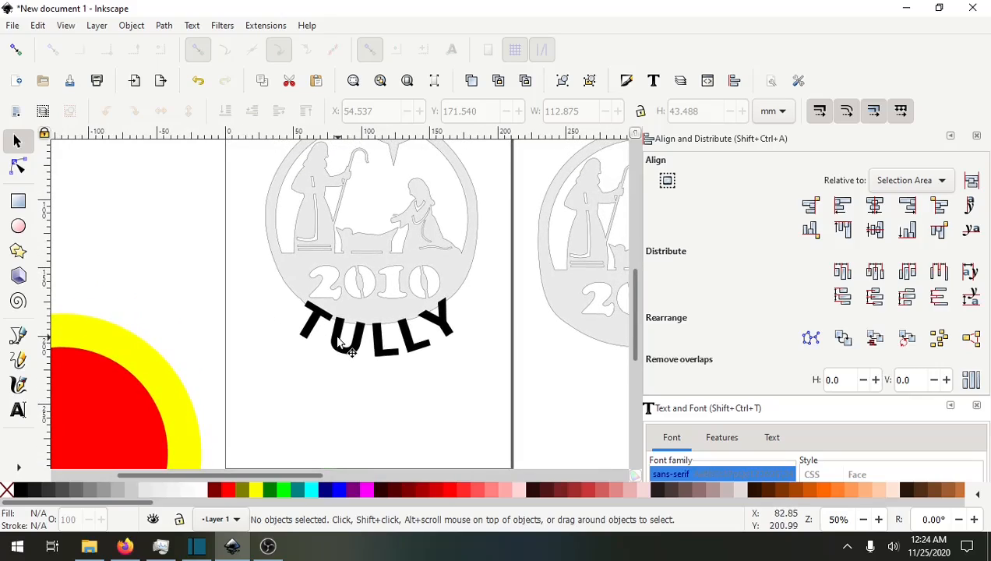
pyautogui.moveTo(337, 339); pyautogui.dragTo(331, 340)
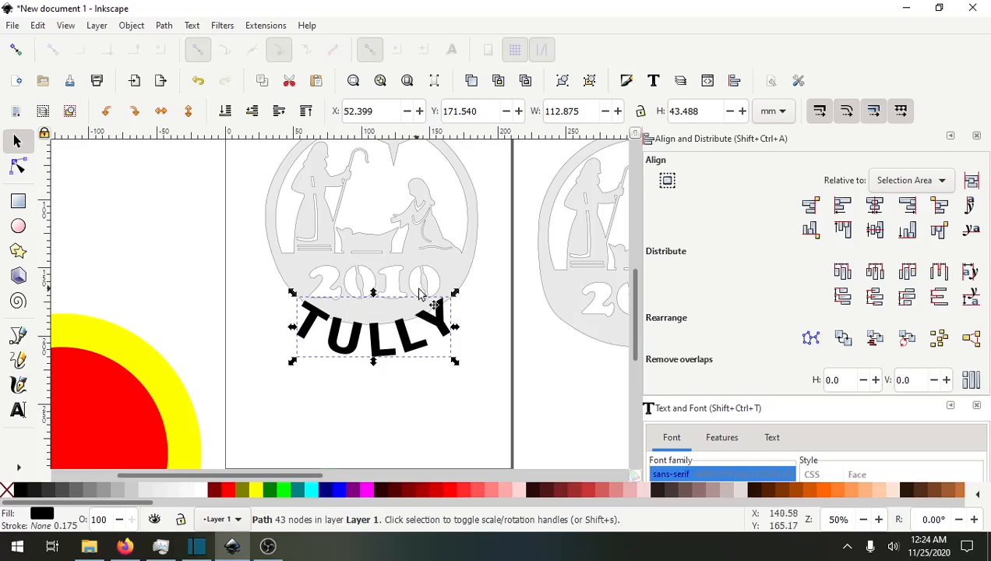
# Select the name path together with the ornament and centre them horizontally on each other.
pyautogui.press('shift')
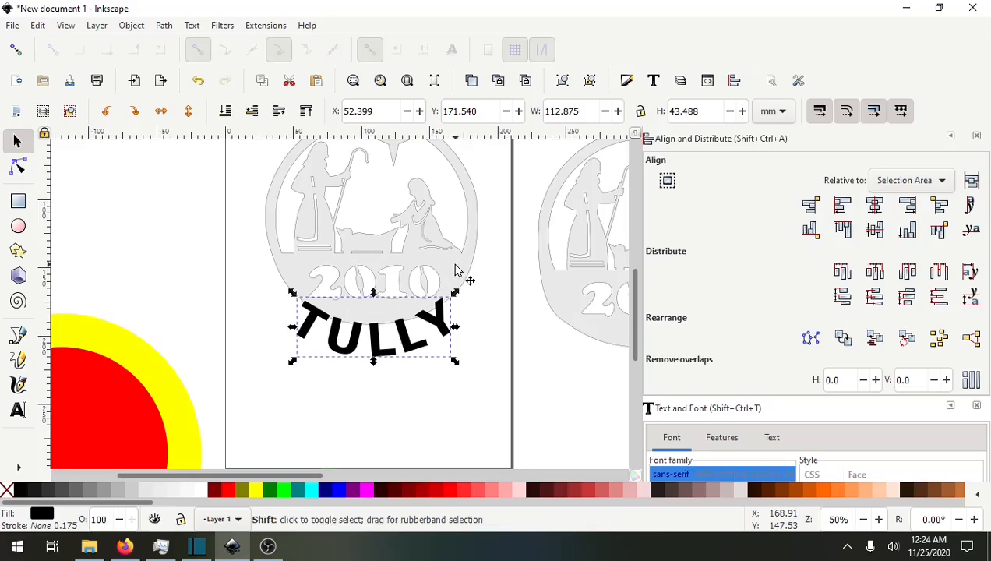
pyautogui.keyDown('shift'); pyautogui.click(457, 270); pyautogui.keyUp('shift')
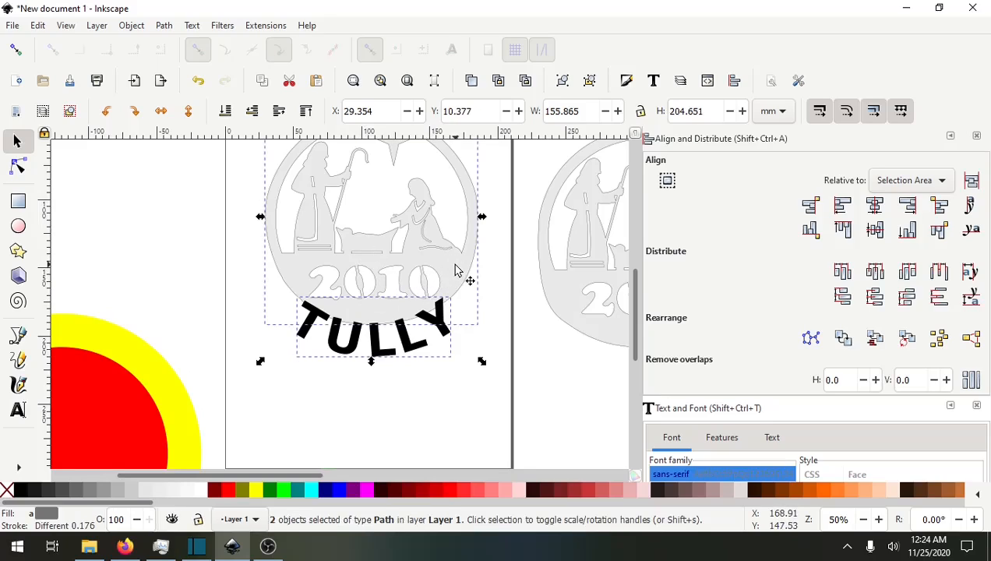
pyautogui.click(875, 206)
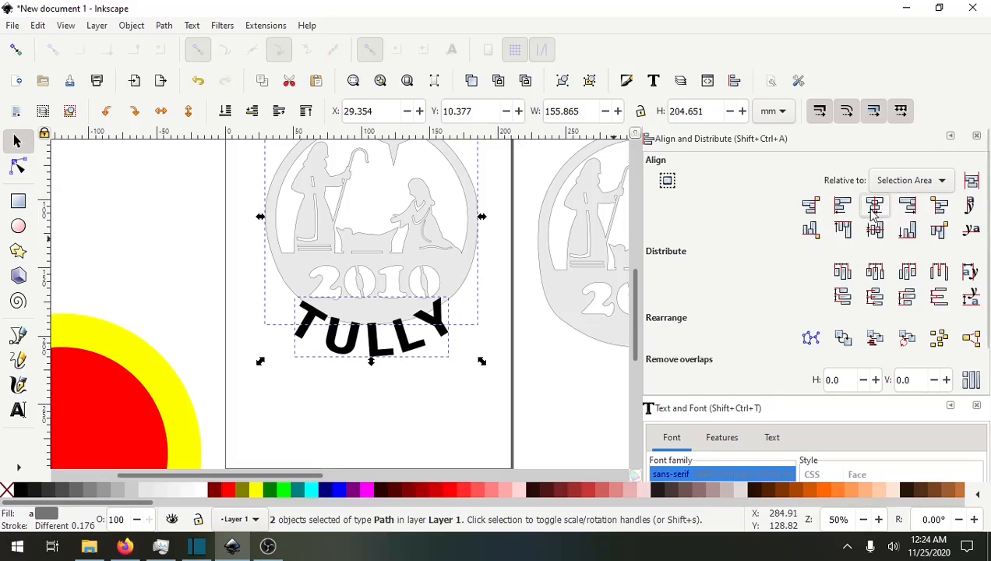
pyautogui.click(362, 407)
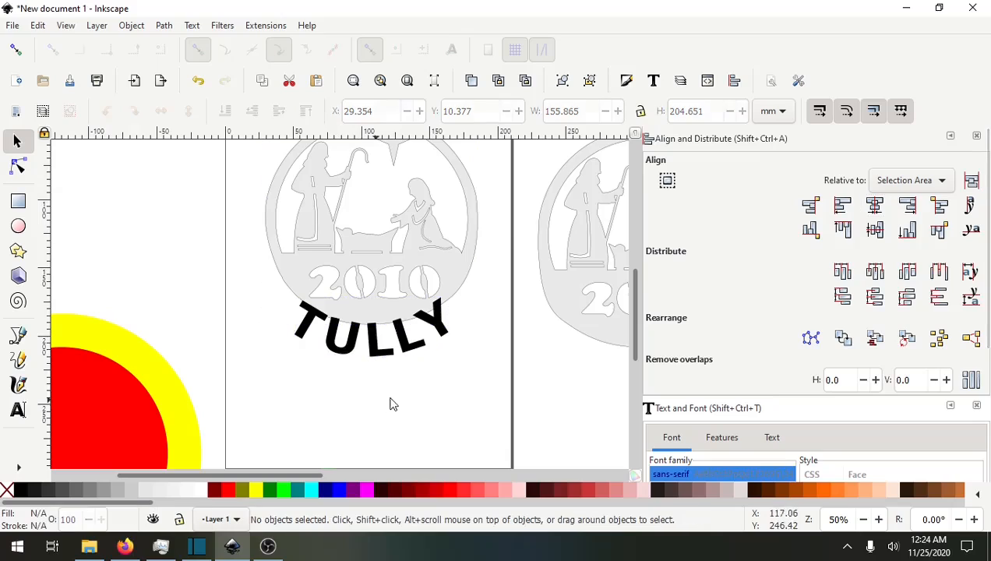
# Union the name path and the ornament into one shape.
pyautogui.keyDown('ctrl'); pyautogui.scroll(2, 354, 345); pyautogui.keyUp('ctrl')
pyautogui.scroll(1, 353, 343)
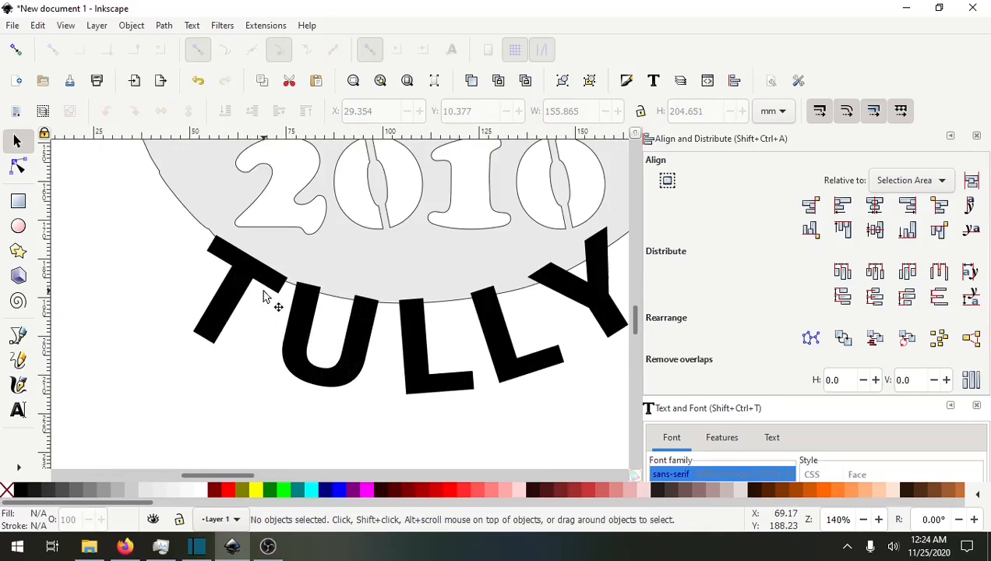
pyautogui.scroll(-2, 522, 336)
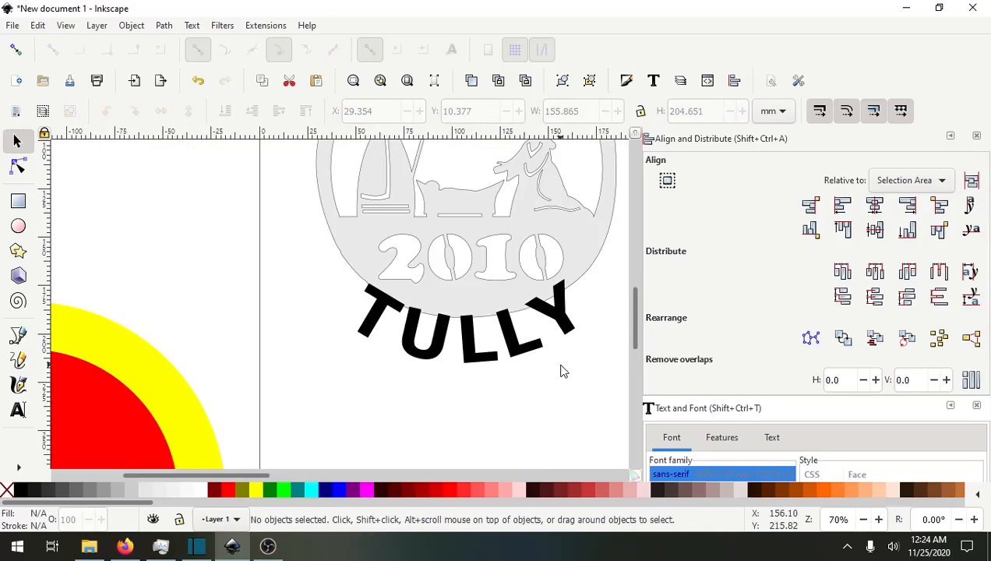
pyautogui.click(351, 234)
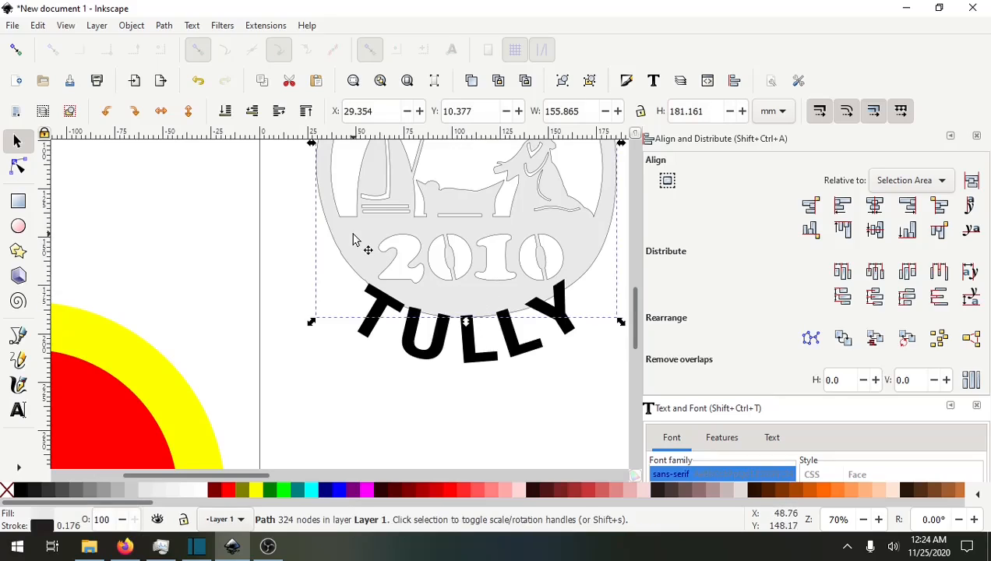
pyautogui.keyDown('shift'); pyautogui.click(441, 346); pyautogui.keyUp('shift')
pyautogui.click(164, 25)
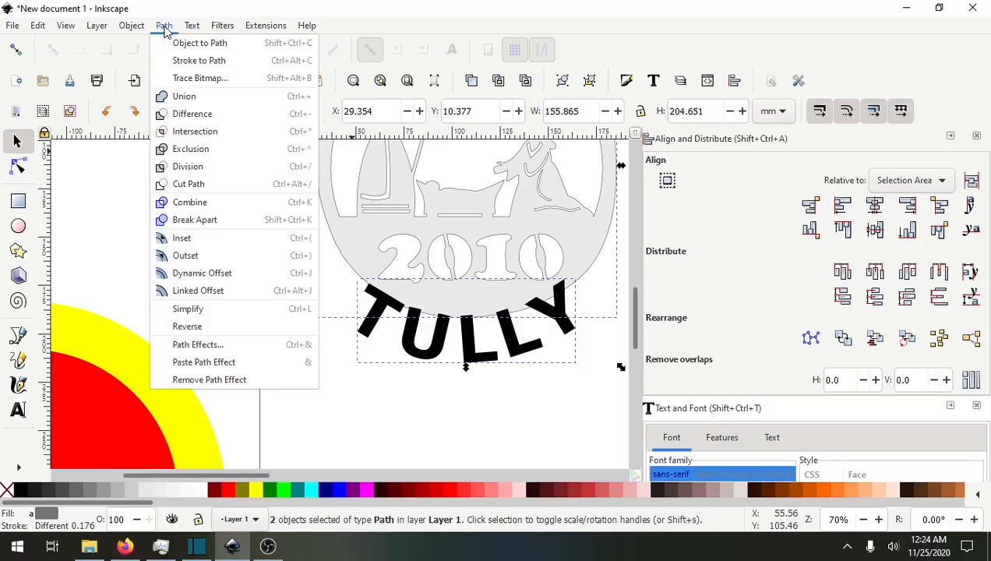
pyautogui.click(184, 95)
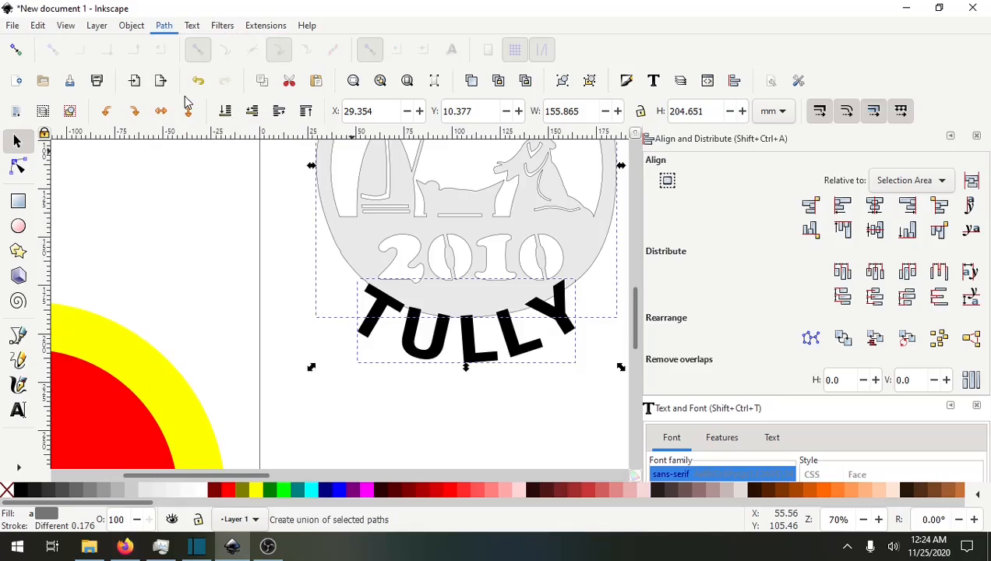
# Delete the 2010 lettering's nodes from the ornament shape with the Node tool.
pyautogui.click(503, 414)
pyautogui.keyDown('ctrl'); pyautogui.scroll(-2, 505, 413); pyautogui.keyUp('ctrl')
pyautogui.hscroll(2, 469, 403)
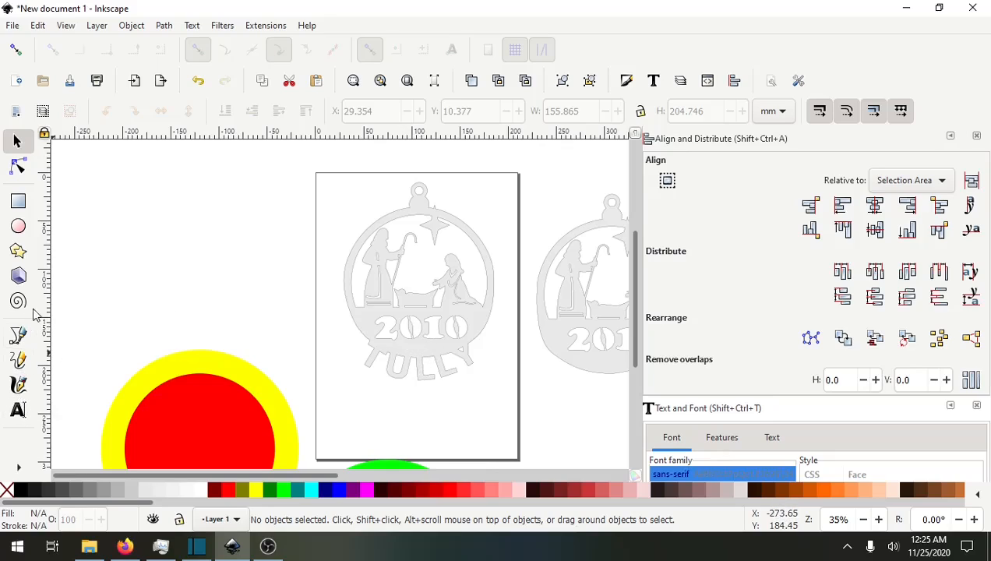
pyautogui.click(17, 166)
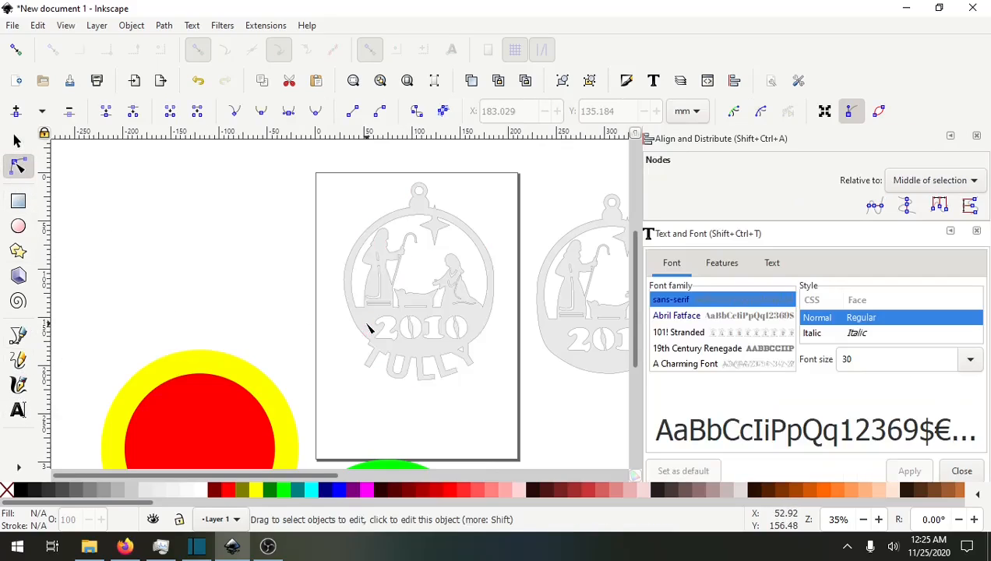
pyautogui.click(385, 333)
pyautogui.click(407, 335)
pyautogui.scroll(5, 405, 343)
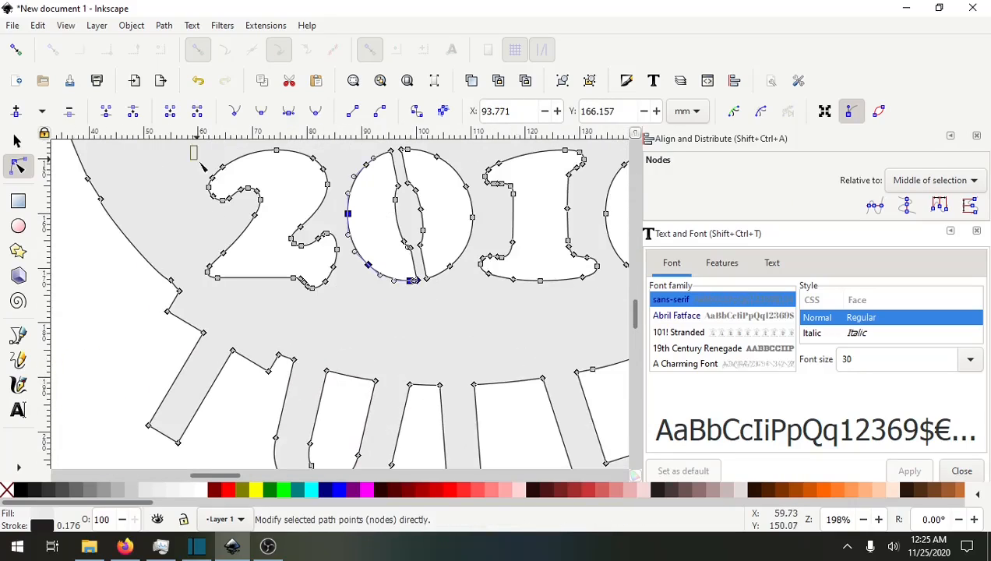
pyautogui.moveTo(204, 166); pyautogui.dragTo(246, 362)
pyautogui.press('Delete')
pyautogui.moveTo(225, 178); pyautogui.dragTo(519, 356)
pyautogui.press('Delete')
pyautogui.scroll(-2, 387, 305)
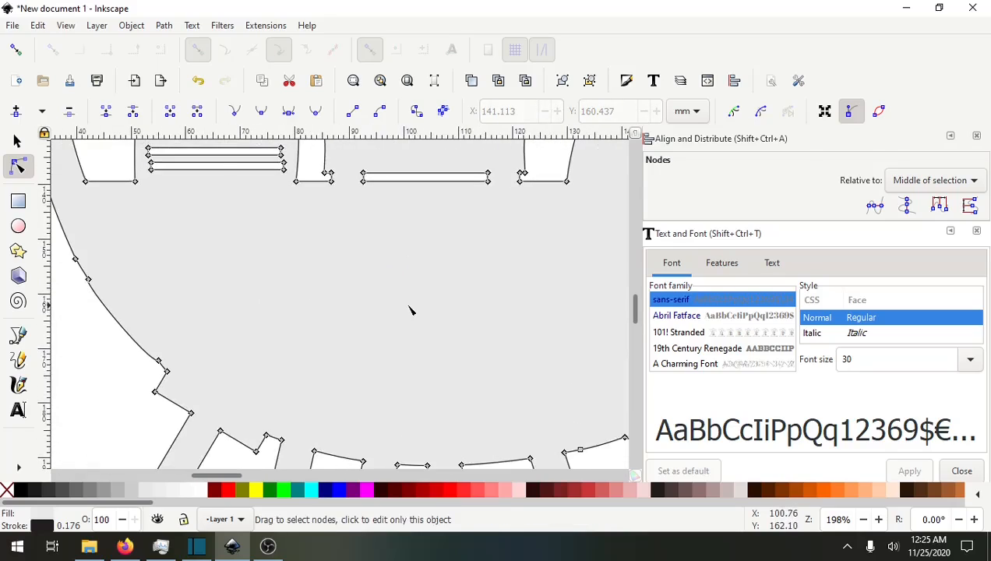
# Create a text object reading 2020 in the ornament where the old year was.
pyautogui.click(19, 419)
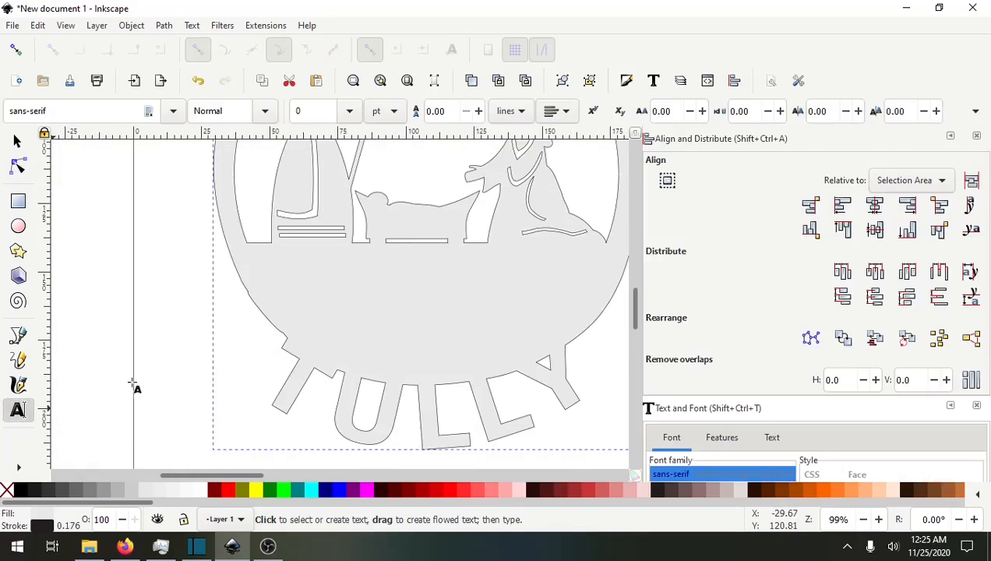
pyautogui.click(364, 312)
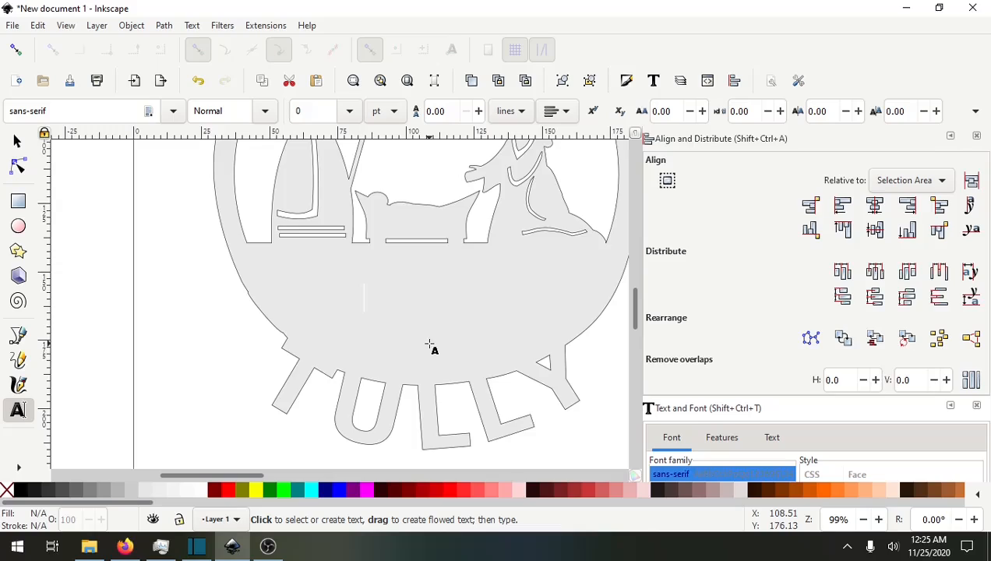
pyautogui.write('@)')
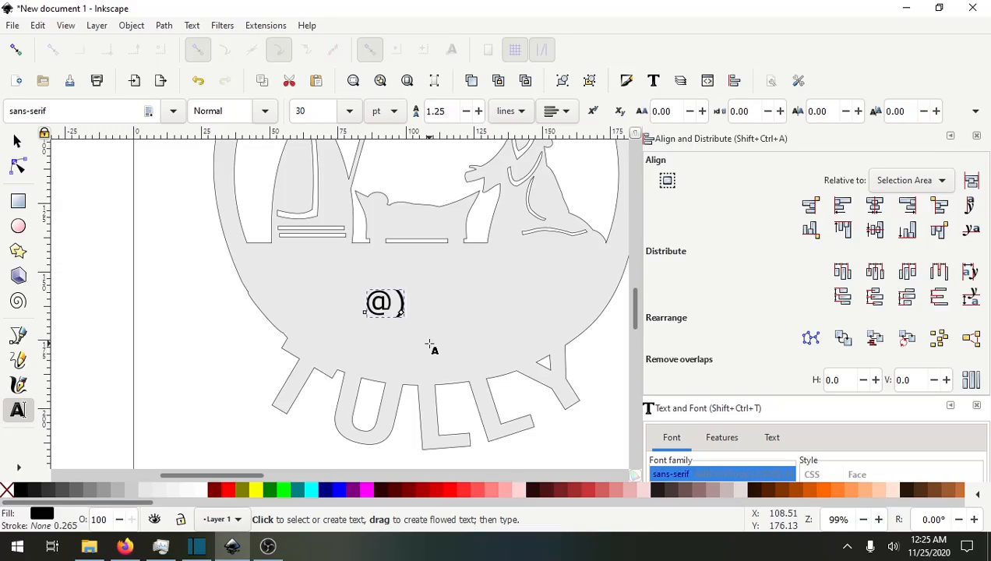
pyautogui.write('@)')
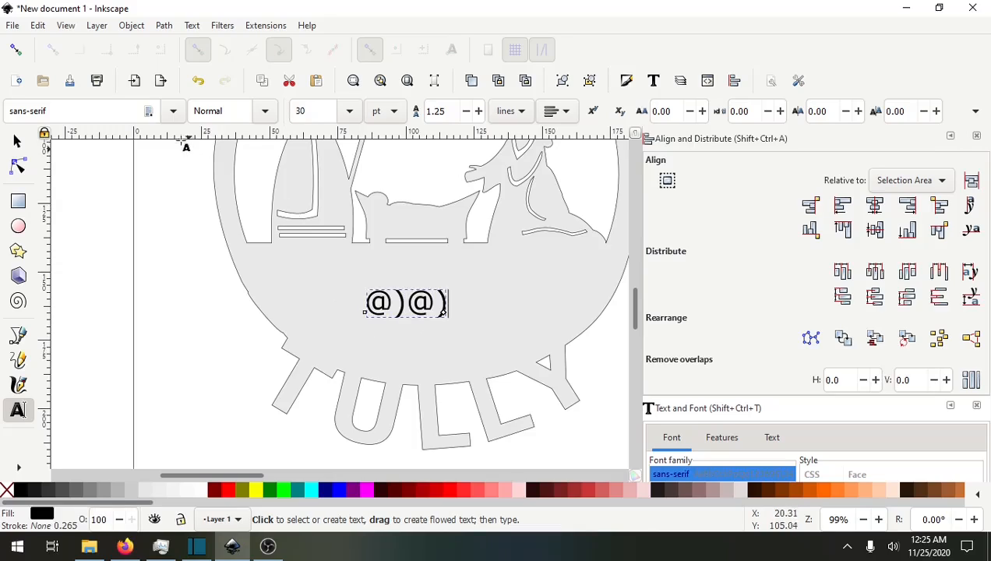
pyautogui.press('BackSpace')
pyautogui.press('BackSpace')
pyautogui.press('BackSpace')
pyautogui.press('BackSpace')
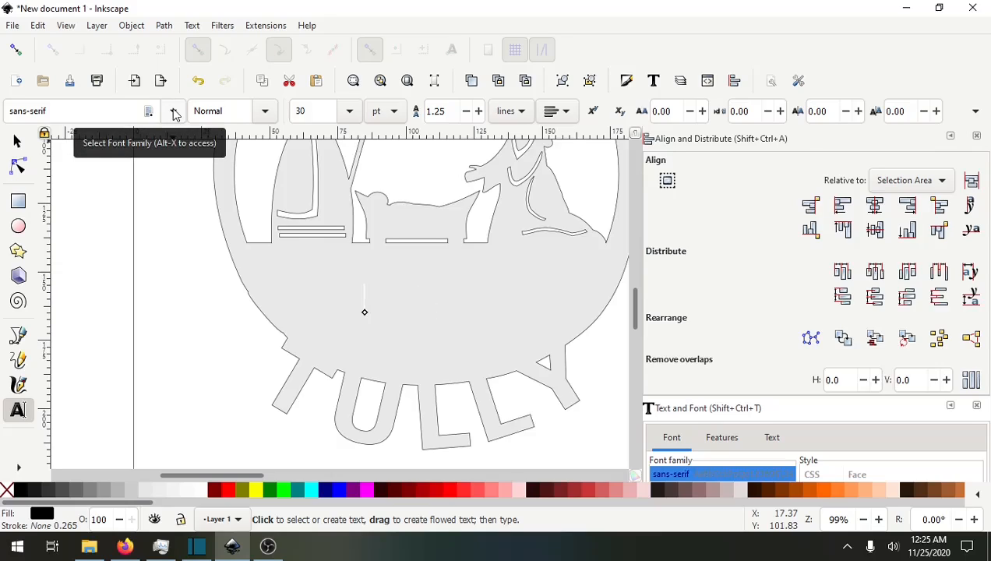
pyautogui.write('2020')
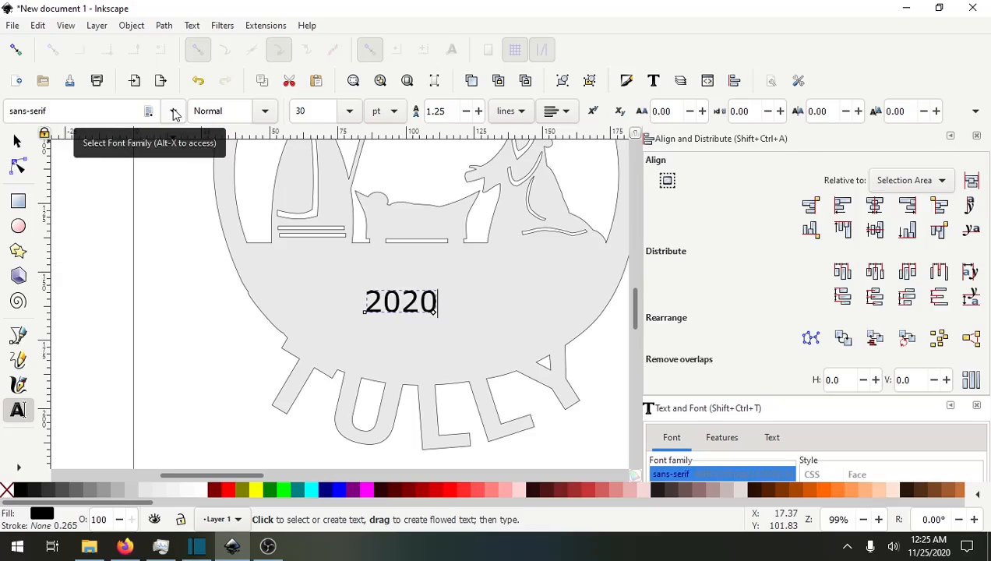
# Set the 2020 text to Bold, enlarge it to about 70 mm wide and move it into the ornament's centre.
pyautogui.click(264, 114)
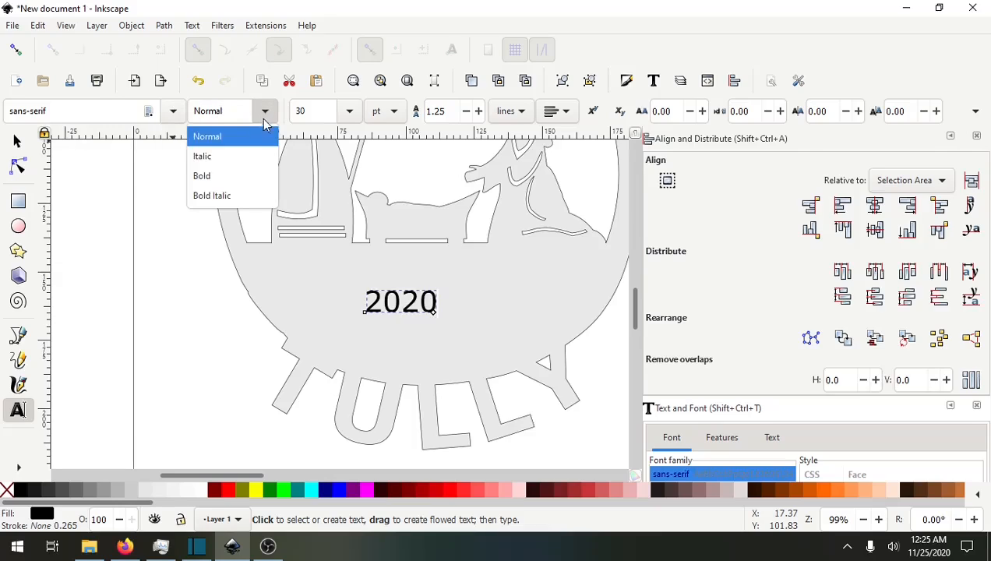
pyautogui.click(202, 176)
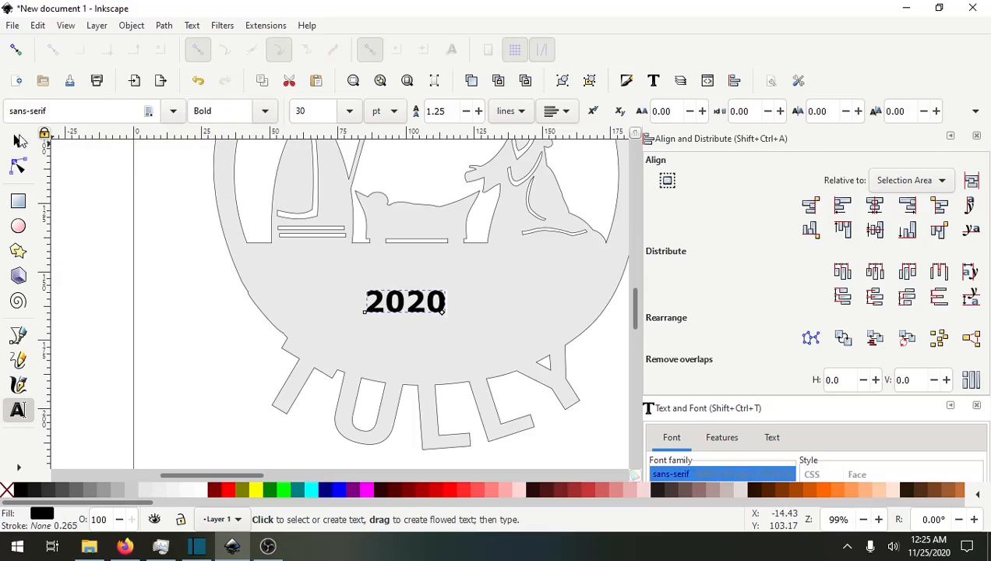
pyautogui.click(18, 142)
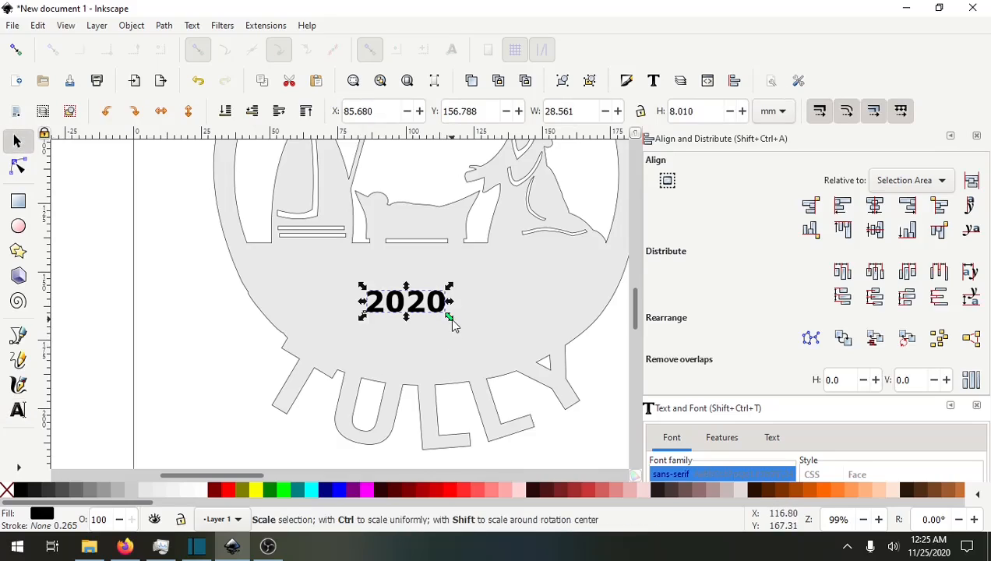
pyautogui.moveTo(449, 317); pyautogui.dragTo(563, 385)
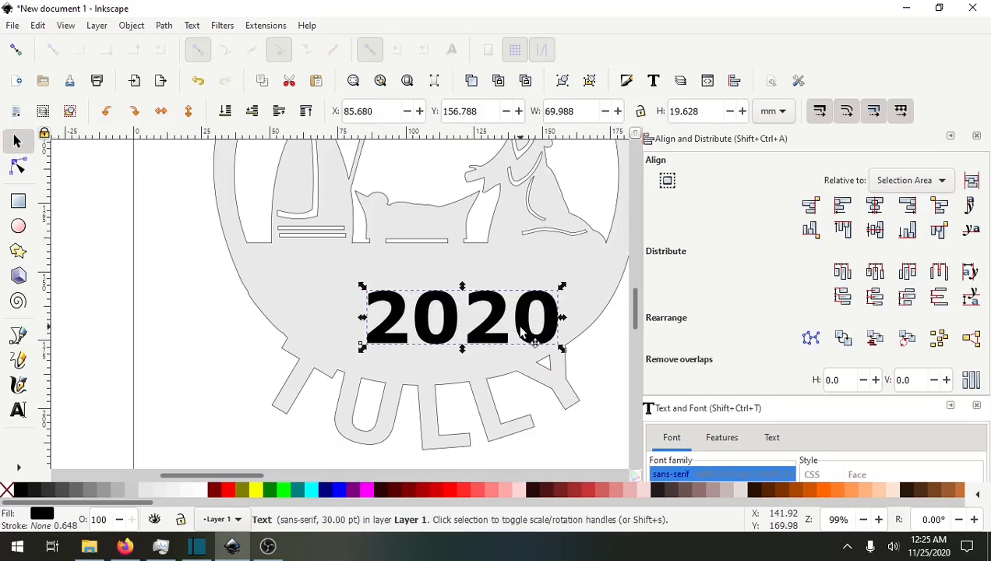
pyautogui.moveTo(531, 339); pyautogui.dragTo(456, 303)
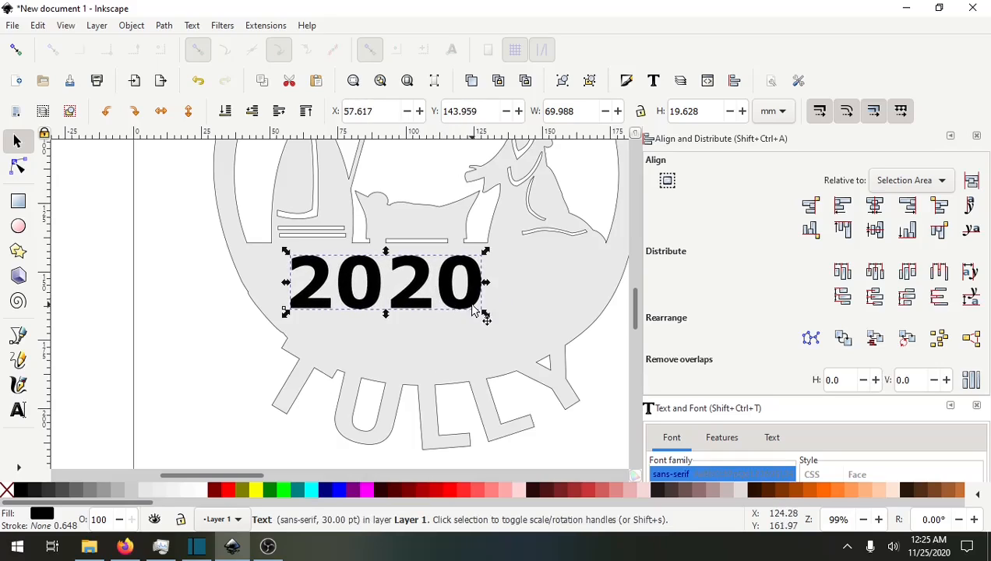
# Change the 2020 text's font family to Stencil.
pyautogui.click(18, 410)
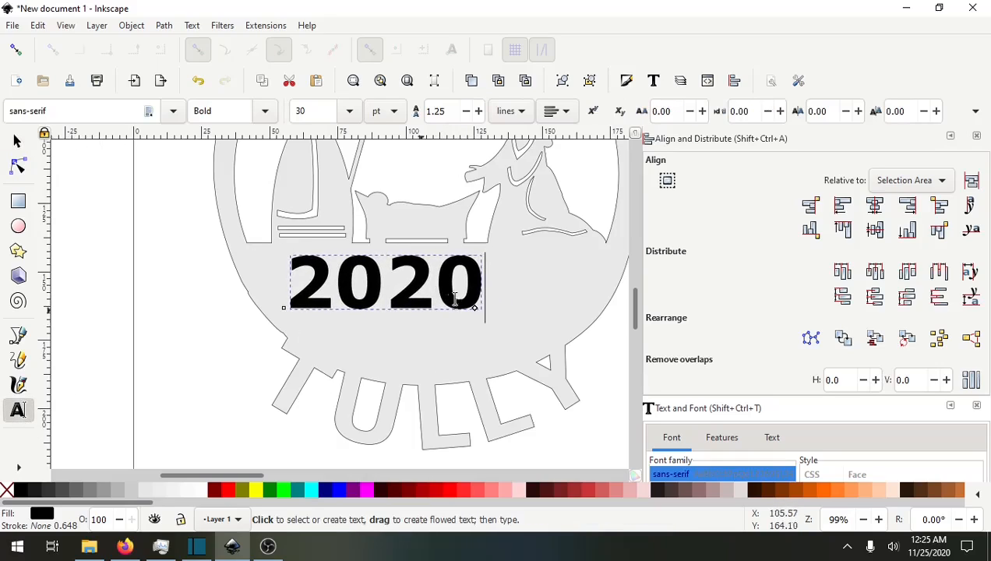
pyautogui.moveTo(476, 282); pyautogui.dragTo(295, 272)
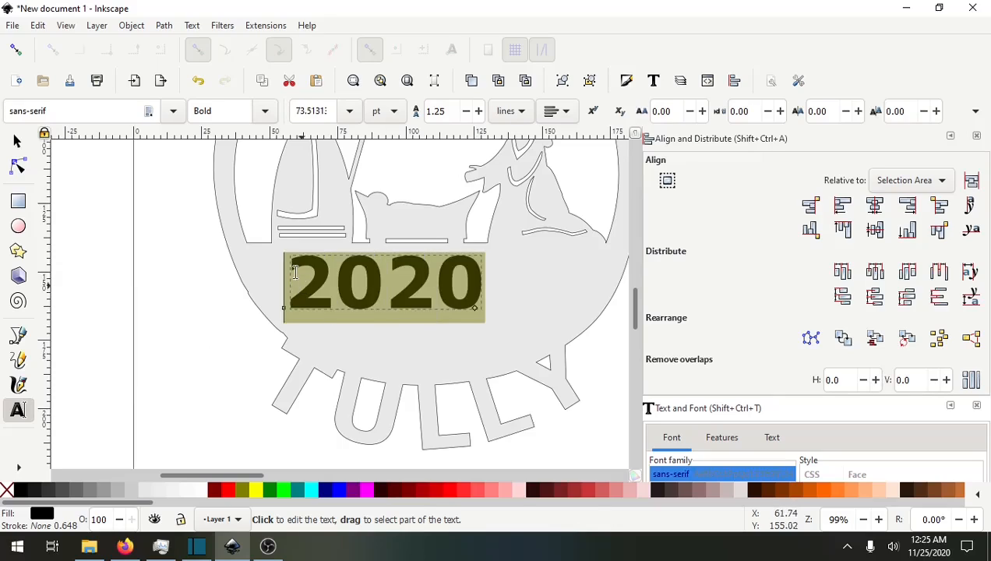
pyautogui.click(91, 111)
pyautogui.press('BackSpace')
pyautogui.press('BackSpace')
pyautogui.press('BackSpace')
pyautogui.press('BackSpace')
pyautogui.press('BackSpace')
pyautogui.press('BackSpace')
pyautogui.press('BackSpace')
pyautogui.press('BackSpace')
pyautogui.press('BackSpace')
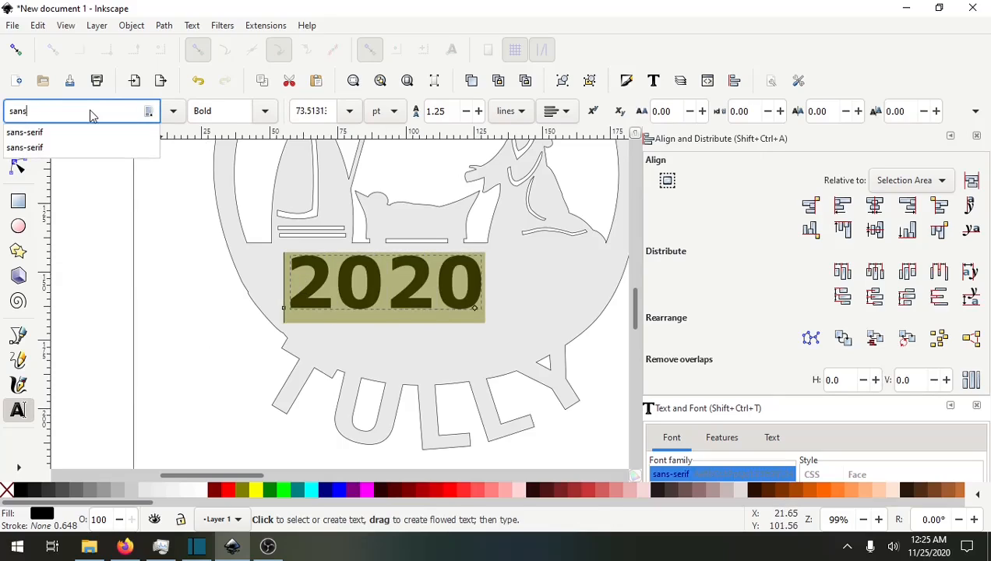
pyautogui.write('ten')
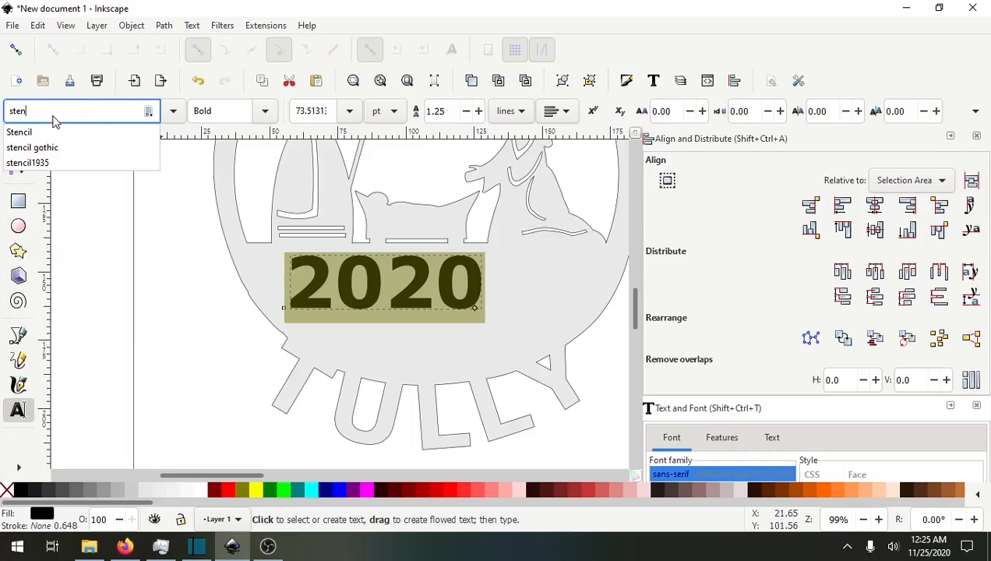
pyautogui.click(18, 132)
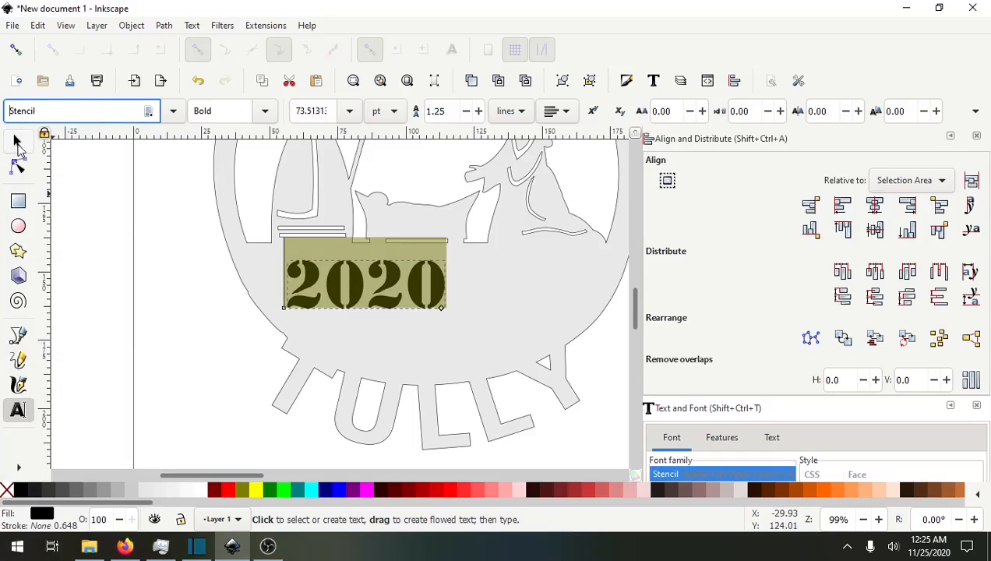
# Resize the Stencil 2020 text to about 87 mm wide within the ornament.
pyautogui.click(17, 141)
pyautogui.moveTo(444, 310); pyautogui.dragTo(562, 361)
pyautogui.moveTo(471, 300); pyautogui.dragTo(472, 292)
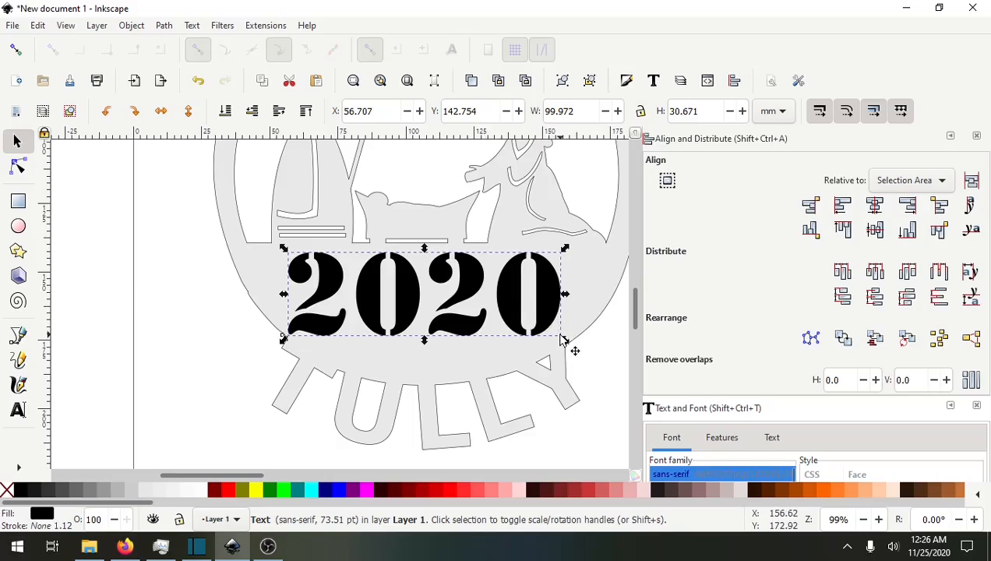
pyautogui.moveTo(563, 341); pyautogui.dragTo(543, 305)
# Select the ornament together with the 2020 text and centre them horizontally on each other.
pyautogui.click(516, 286)
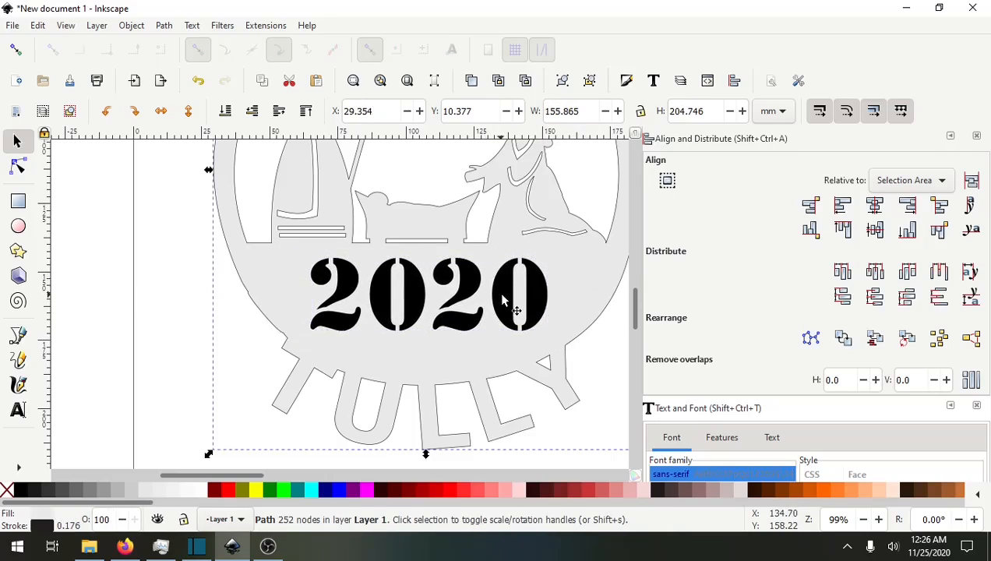
pyautogui.keyDown('shift'); pyautogui.click(502, 296); pyautogui.keyUp('shift')
pyautogui.click(874, 205)
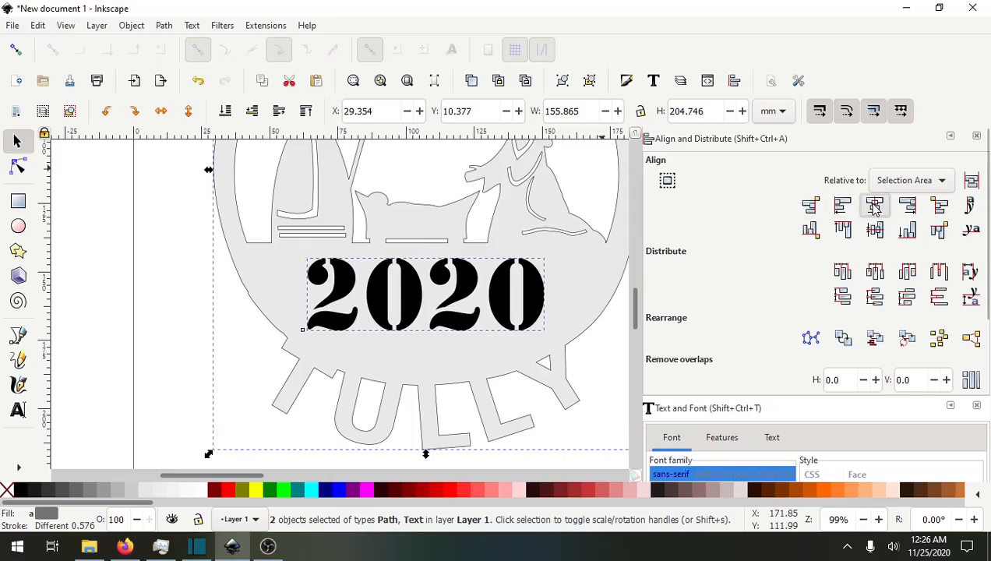
# Convert the 2020 text object to a path.
pyautogui.click(251, 370)
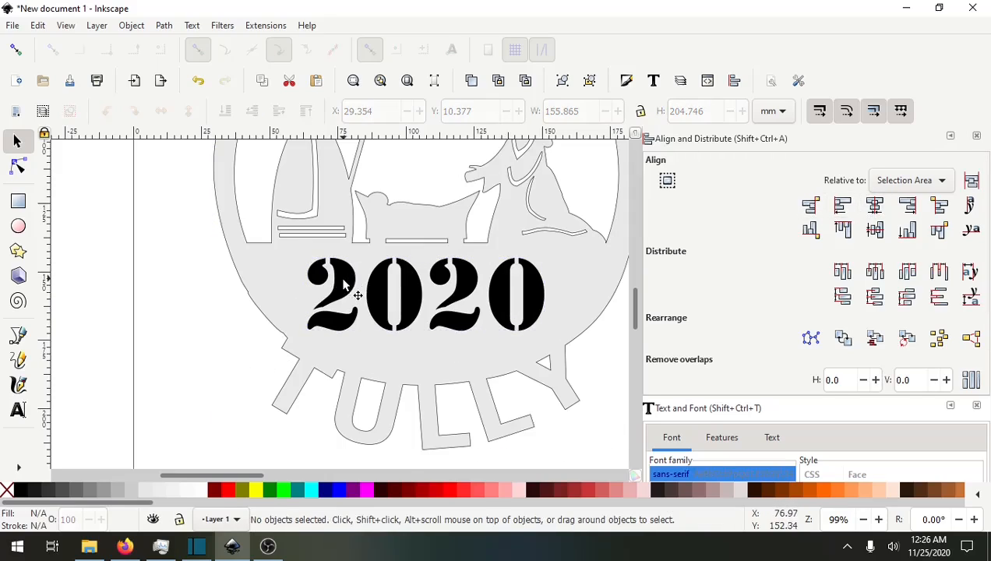
pyautogui.click(346, 287)
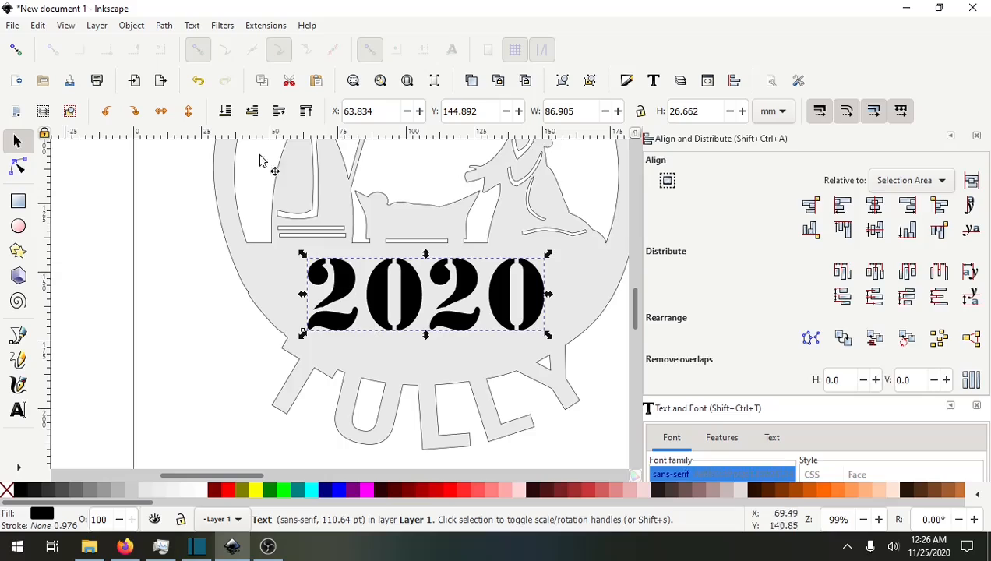
pyautogui.click(188, 26)
pyautogui.moveTo(164, 25)
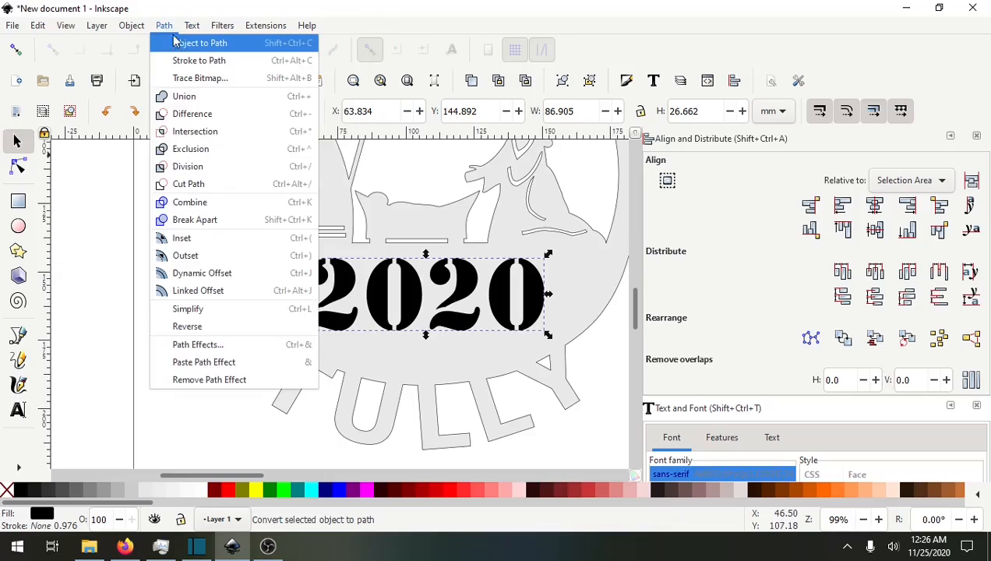
pyautogui.click(187, 45)
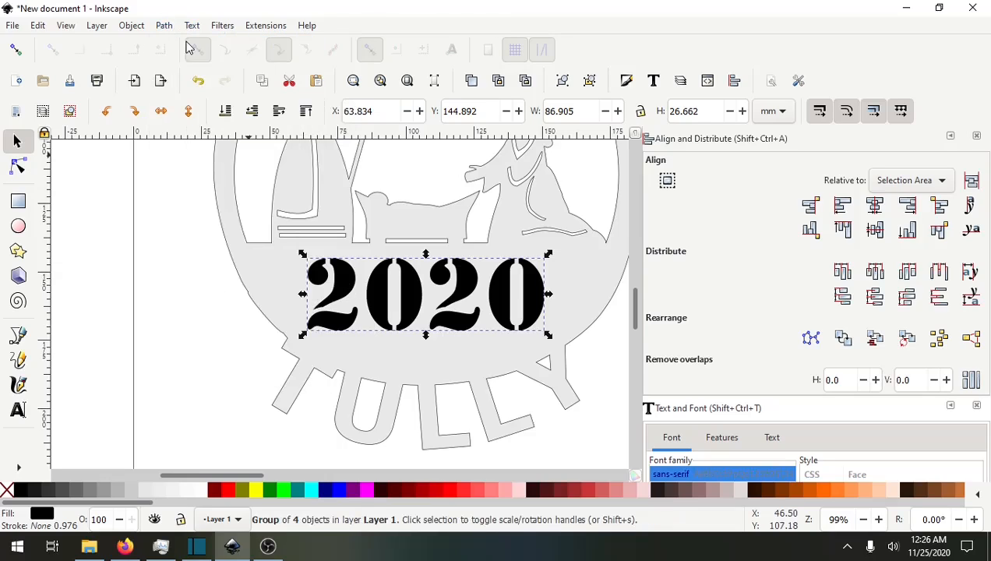
# Ungroup the 2020 digit paths and combine them into a single path.
pyautogui.rightClick(342, 287)
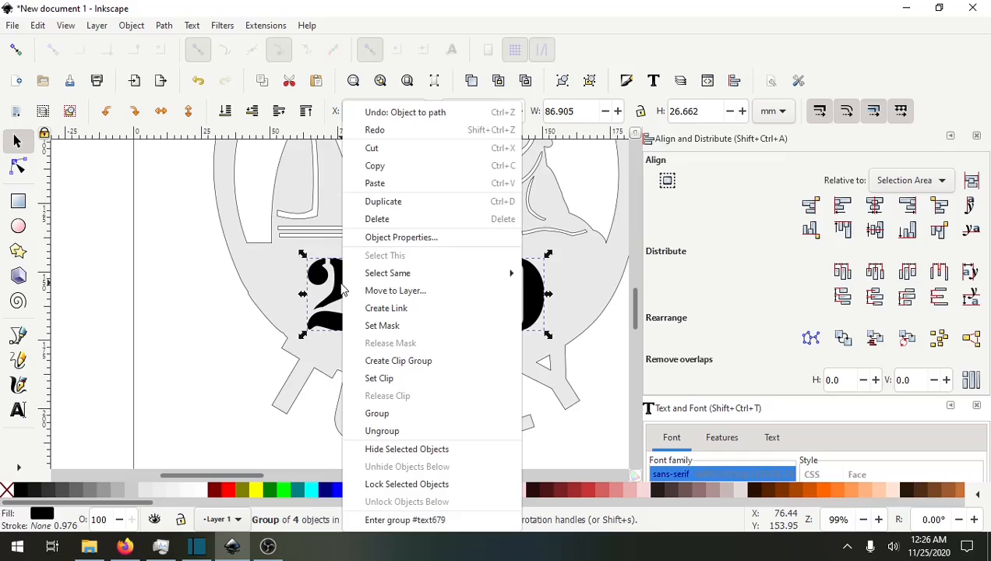
pyautogui.click(382, 430)
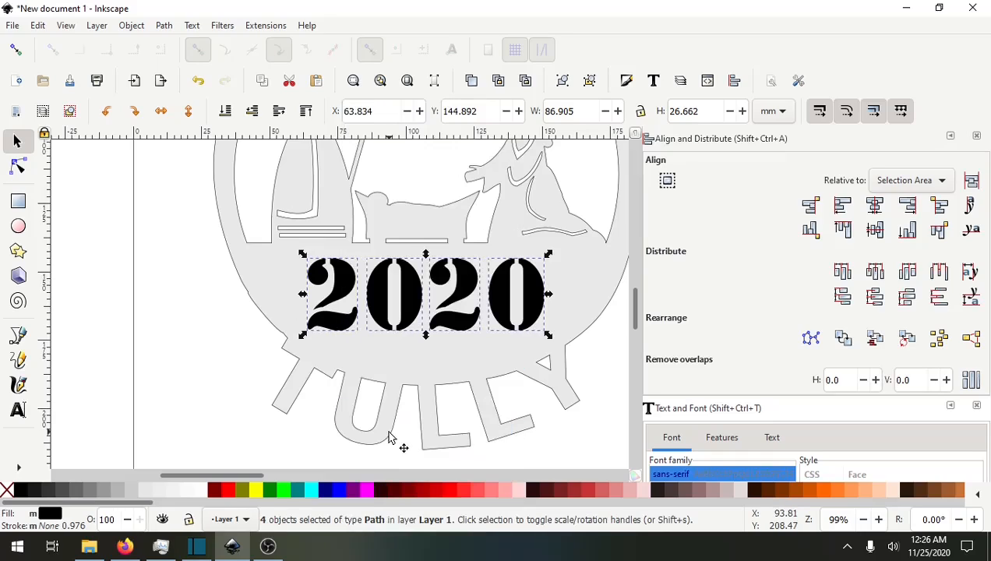
pyautogui.click(164, 25)
pyautogui.click(195, 202)
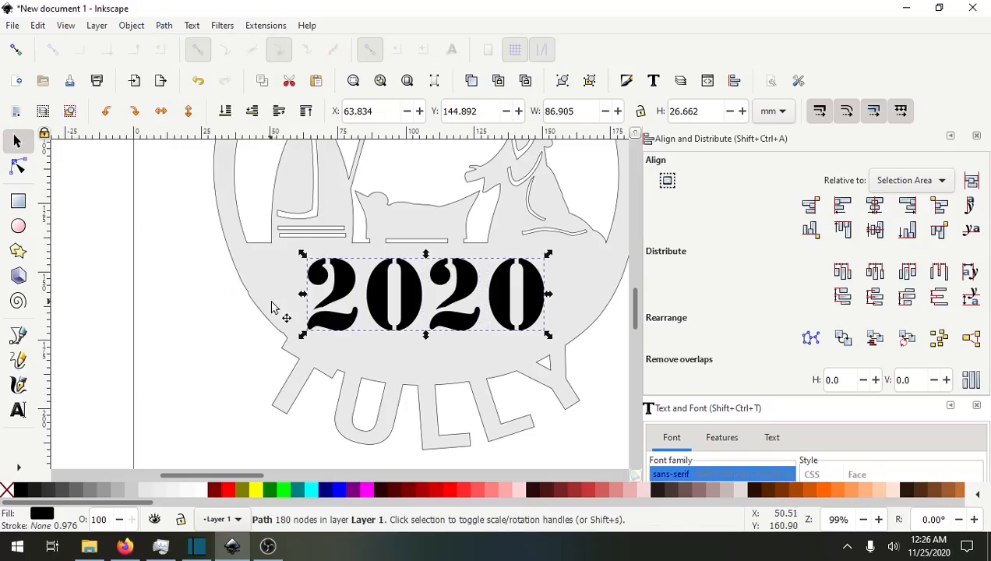
# Select the ornament and the 2020 path and cut the year out of the ornament with Difference.
pyautogui.click(233, 280)
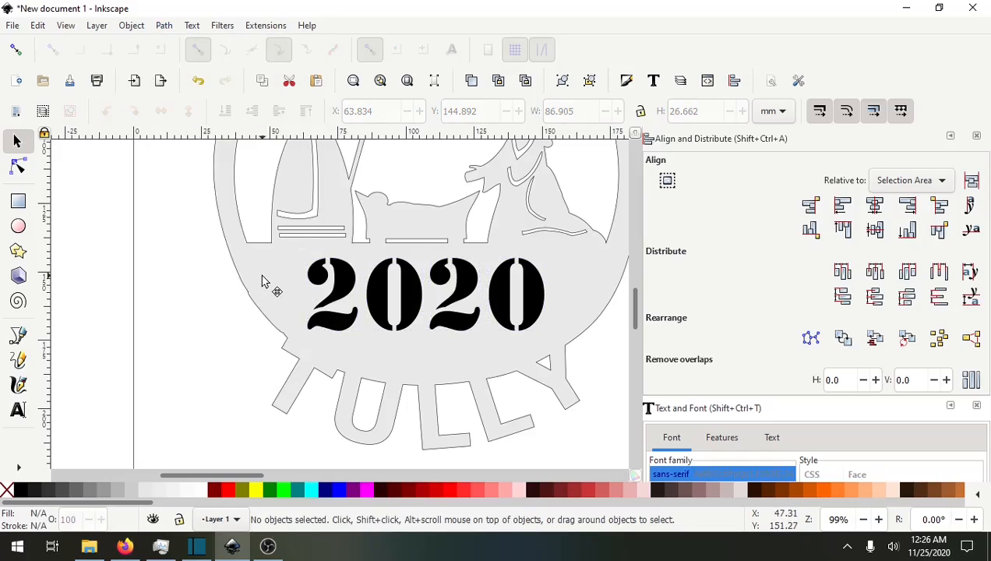
pyautogui.click(262, 282)
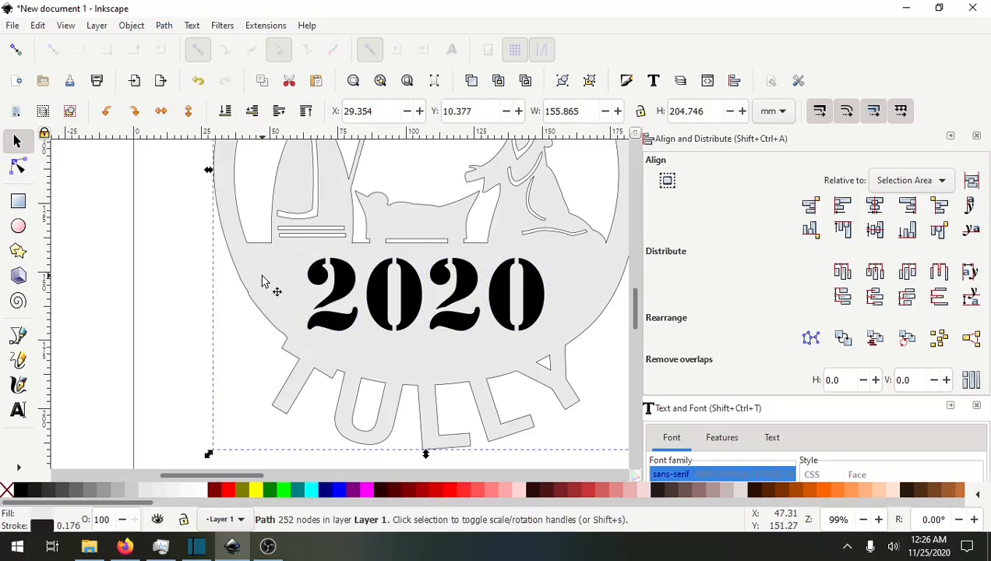
pyautogui.keyDown('shift'); pyautogui.click(343, 284); pyautogui.keyUp('shift')
pyautogui.click(165, 26)
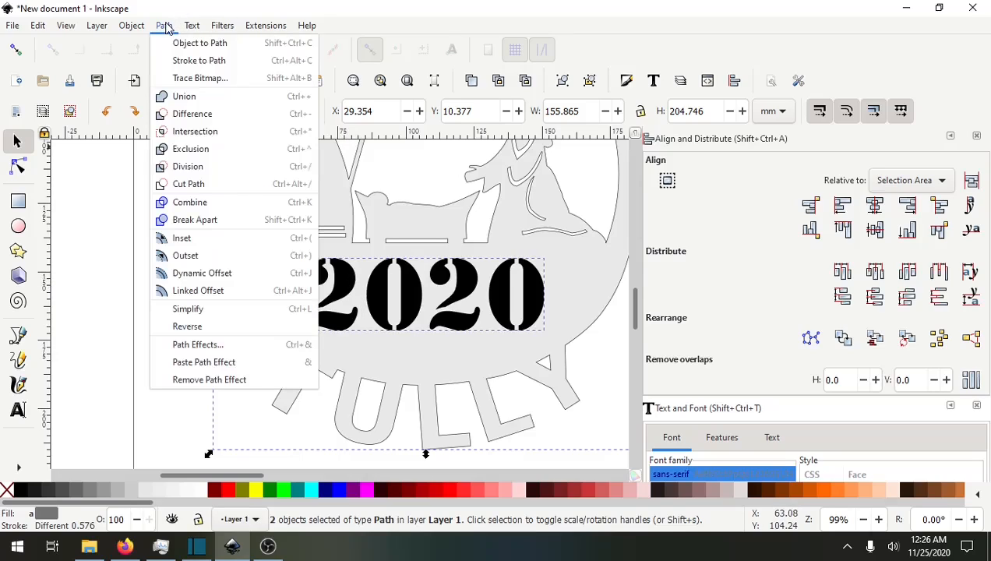
pyautogui.click(193, 115)
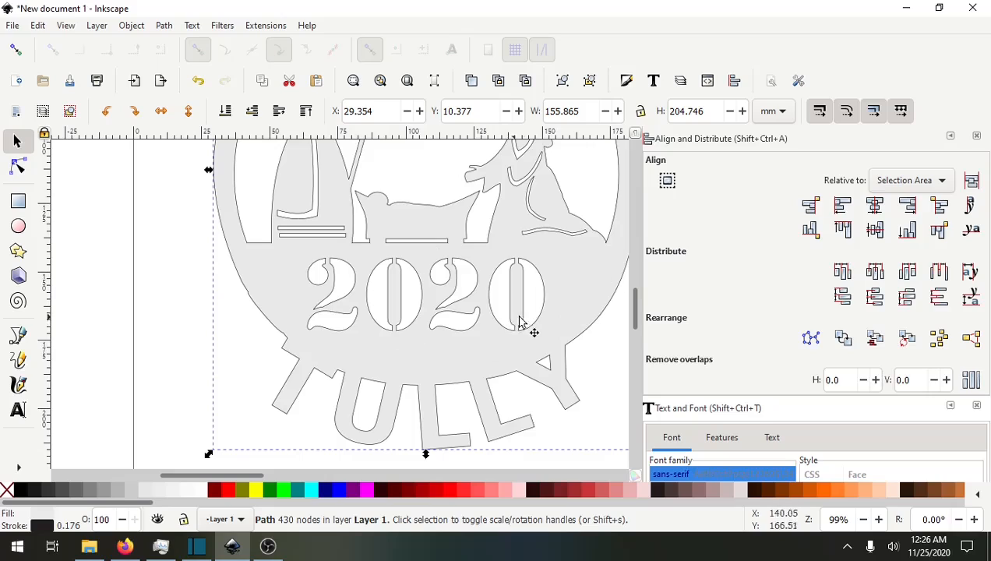
# Move the yellow circle onto the personalised ornament.
pyautogui.scroll(-3, 243, 361)
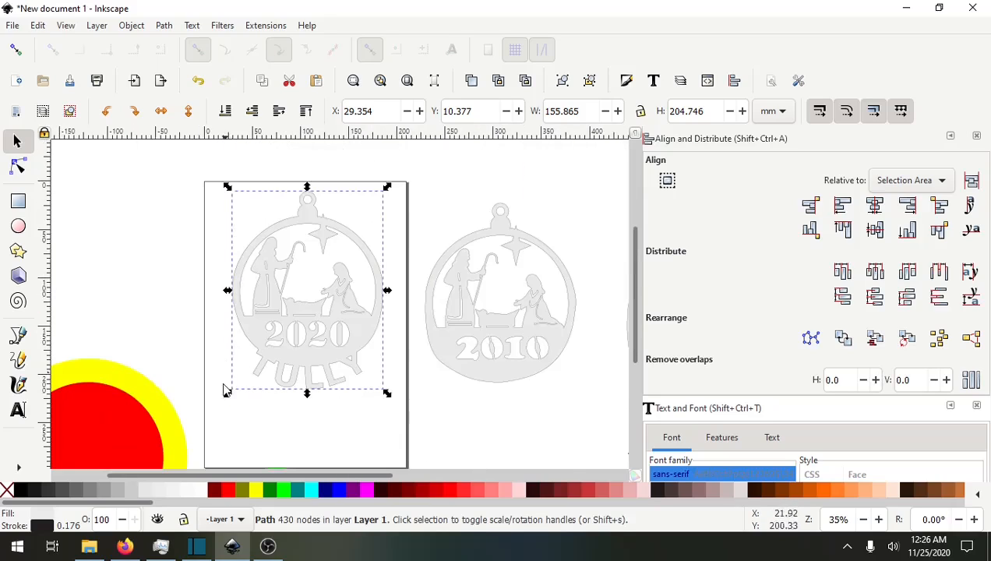
pyautogui.click(154, 405)
pyautogui.moveTo(154, 405); pyautogui.dragTo(382, 244)
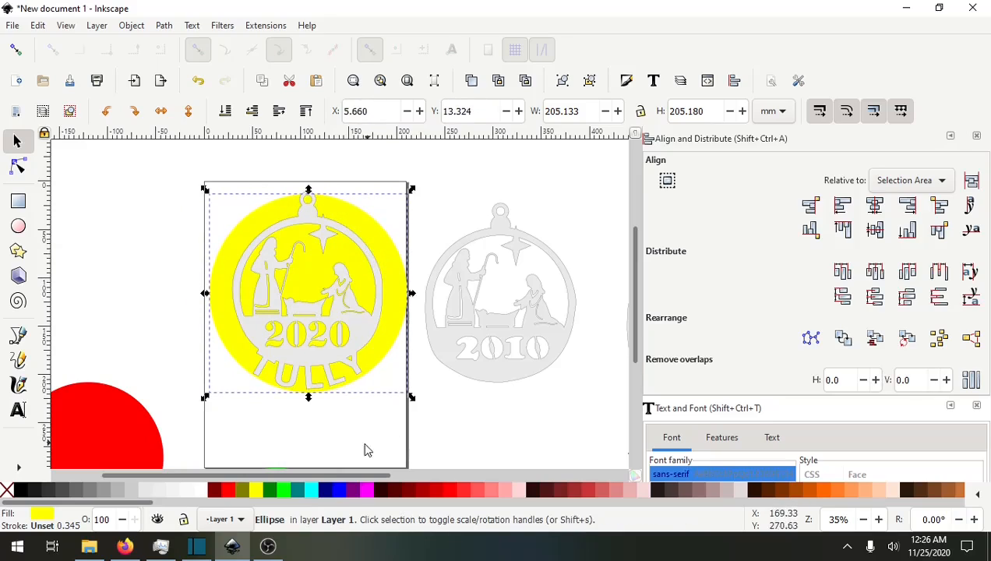